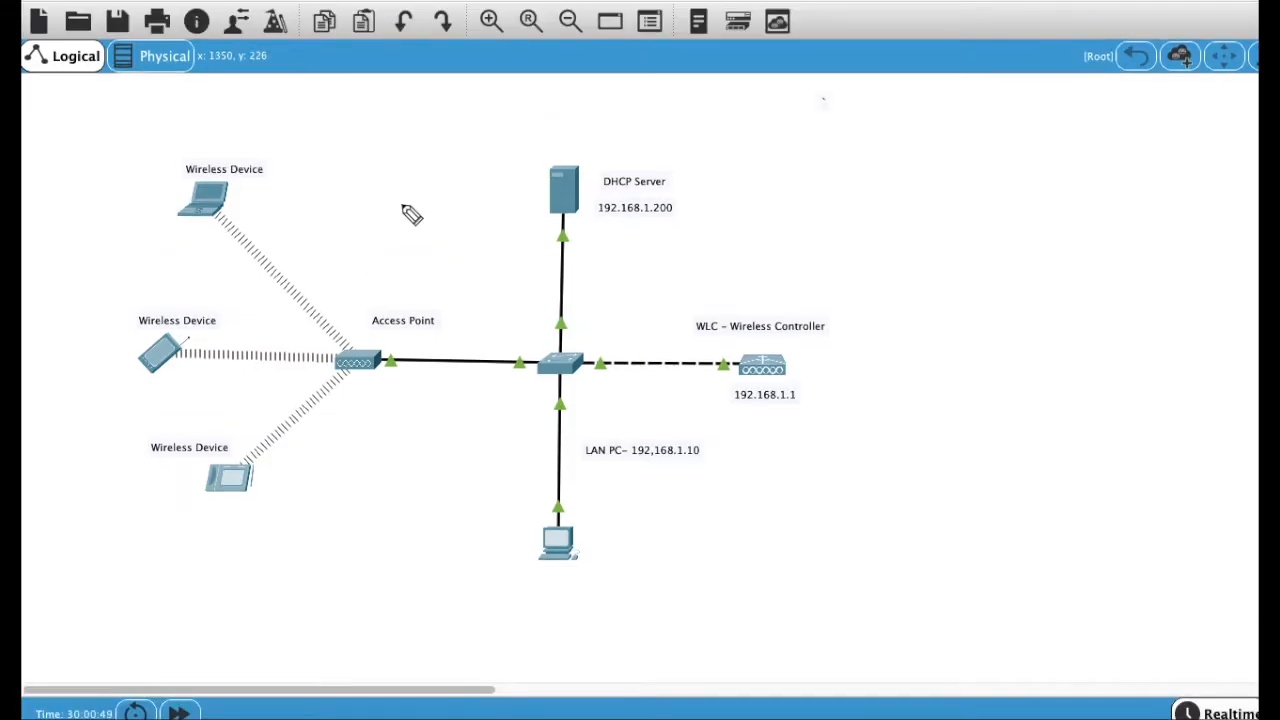
Step: Underline the wireless laptop, tablet, bottom wireless device and the DHCP server's address on the diagram
click(169, 249)
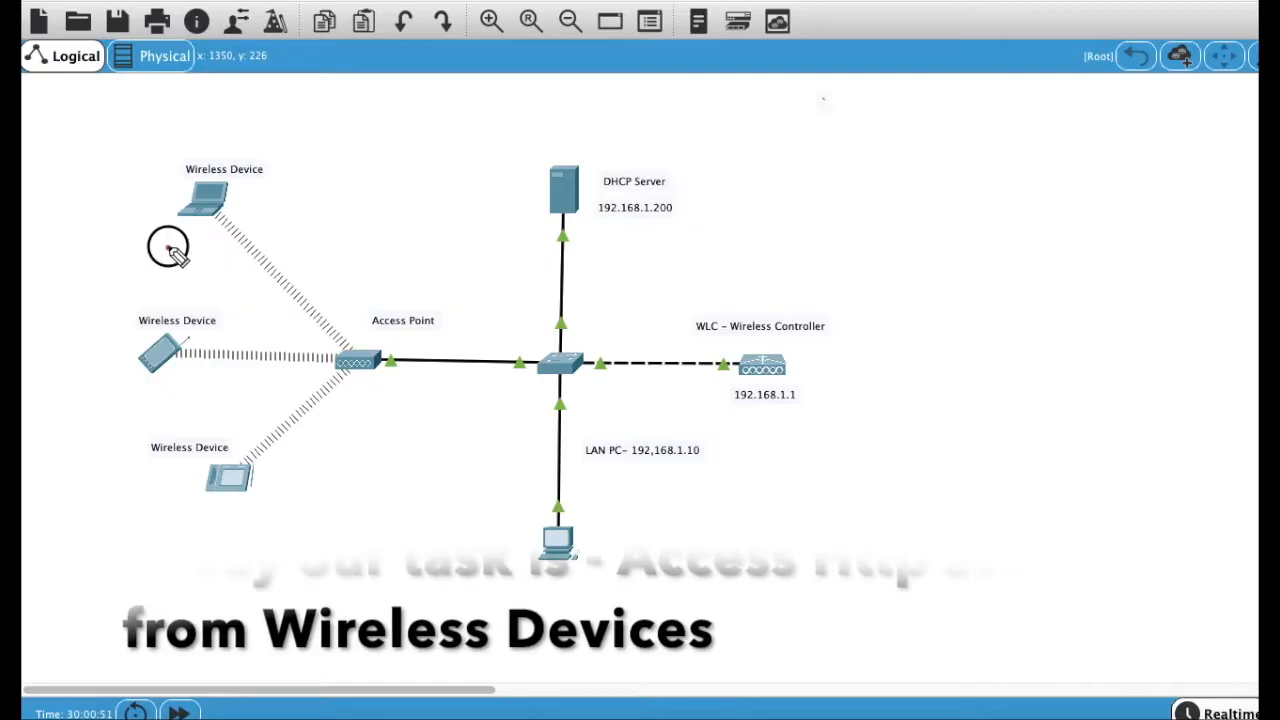
drag(165, 246, 232, 228)
drag(146, 401, 197, 378)
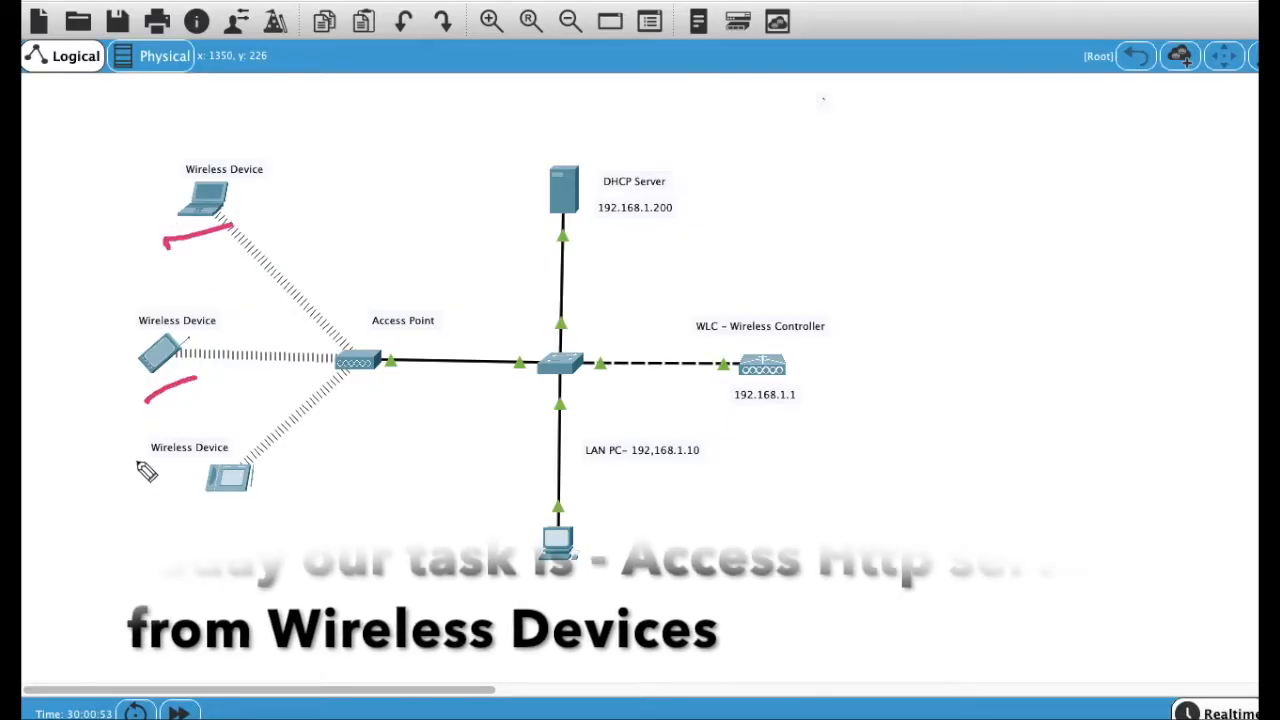
drag(189, 517, 254, 496)
drag(589, 243, 689, 222)
drag(290, 240, 343, 244)
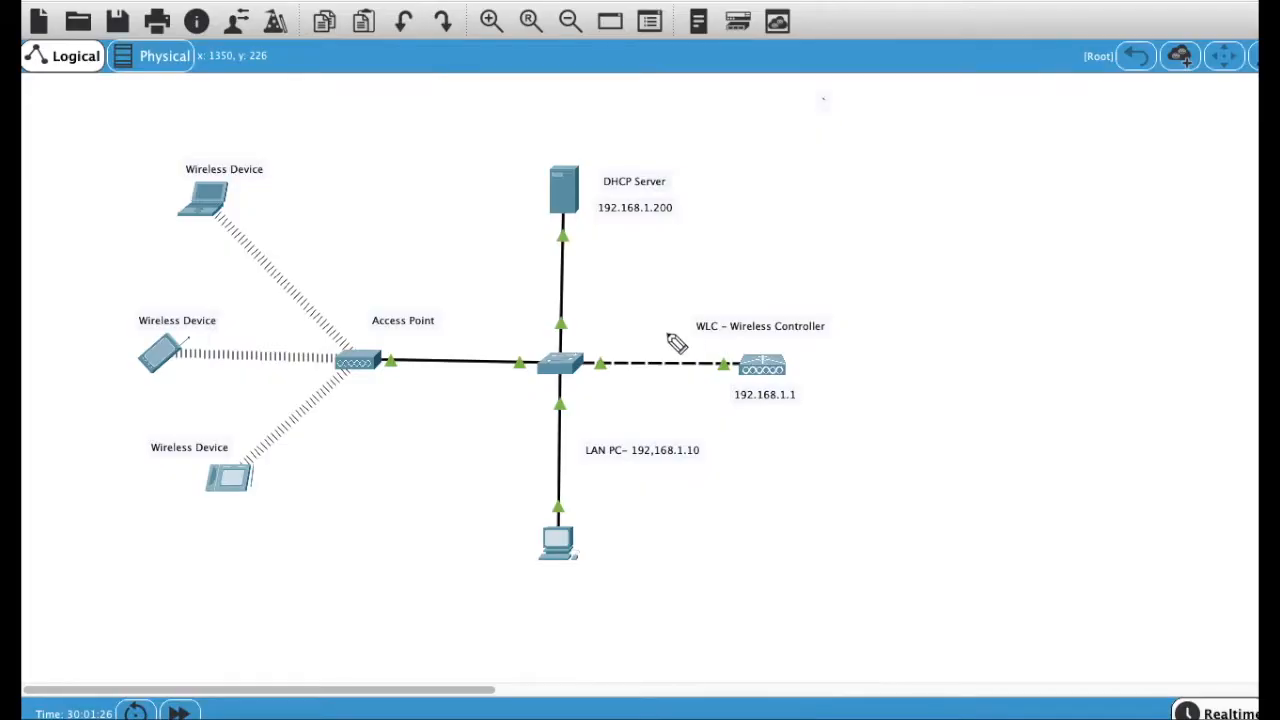
Step: Mark the switch, its server link, the LAN PC, the controller's 192.168.1.1 label and the DHCP server
click(573, 319)
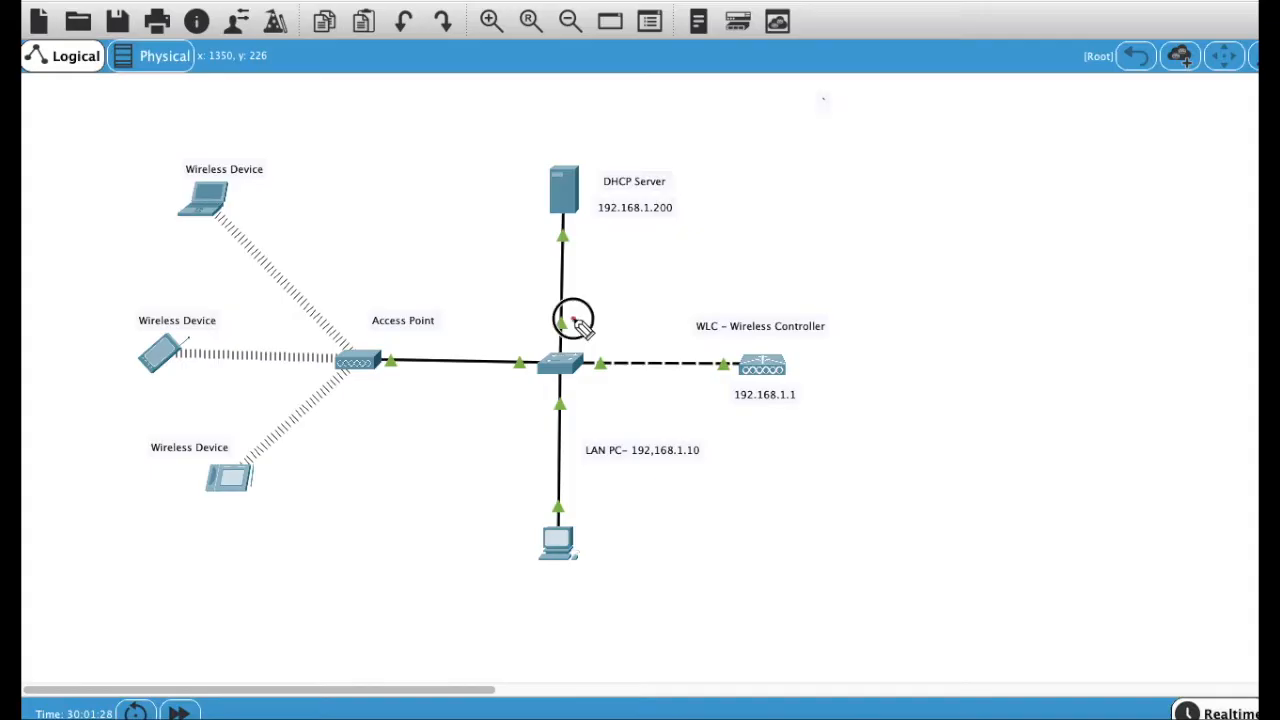
drag(524, 390, 590, 386)
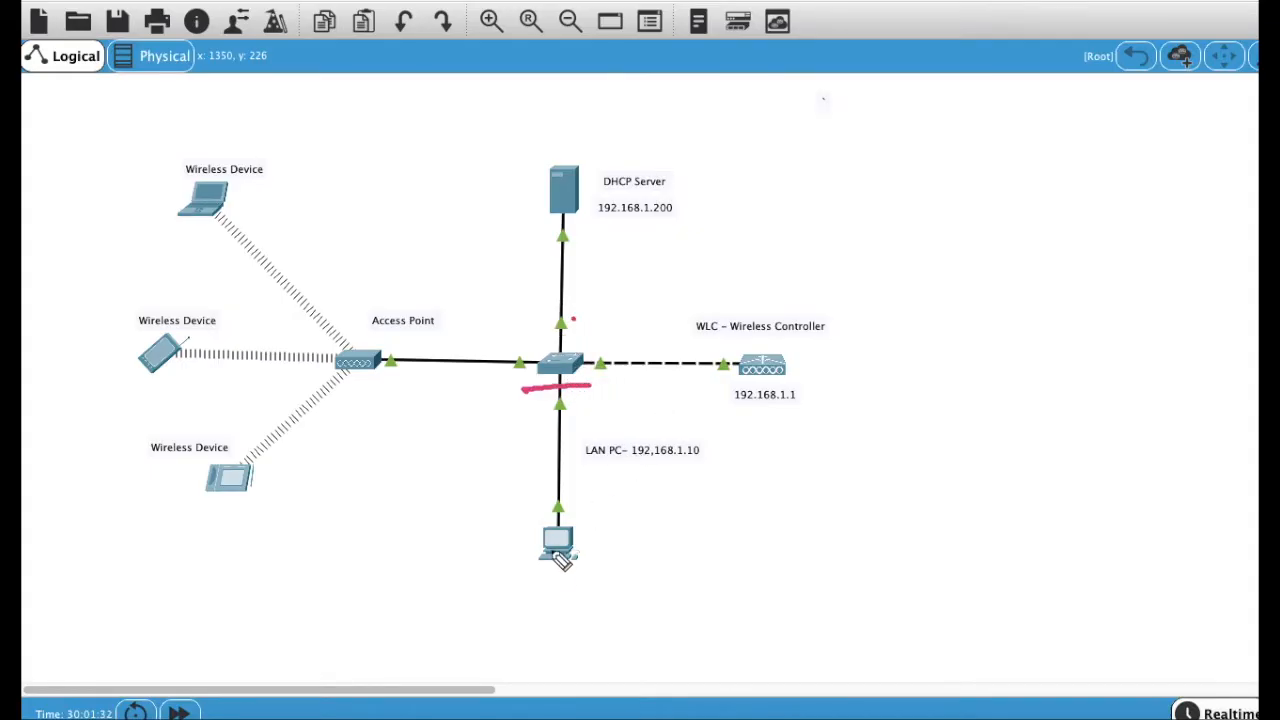
drag(520, 575, 588, 568)
drag(714, 386, 808, 388)
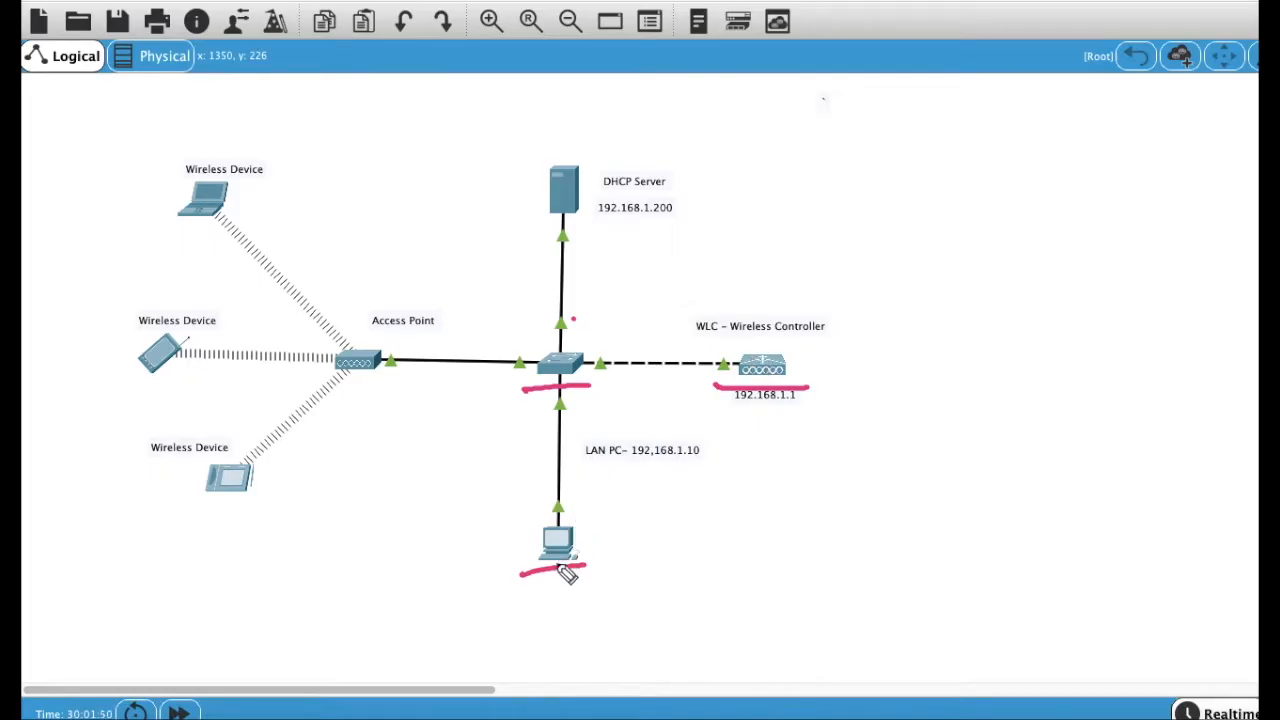
drag(543, 563, 568, 559)
drag(706, 426, 820, 420)
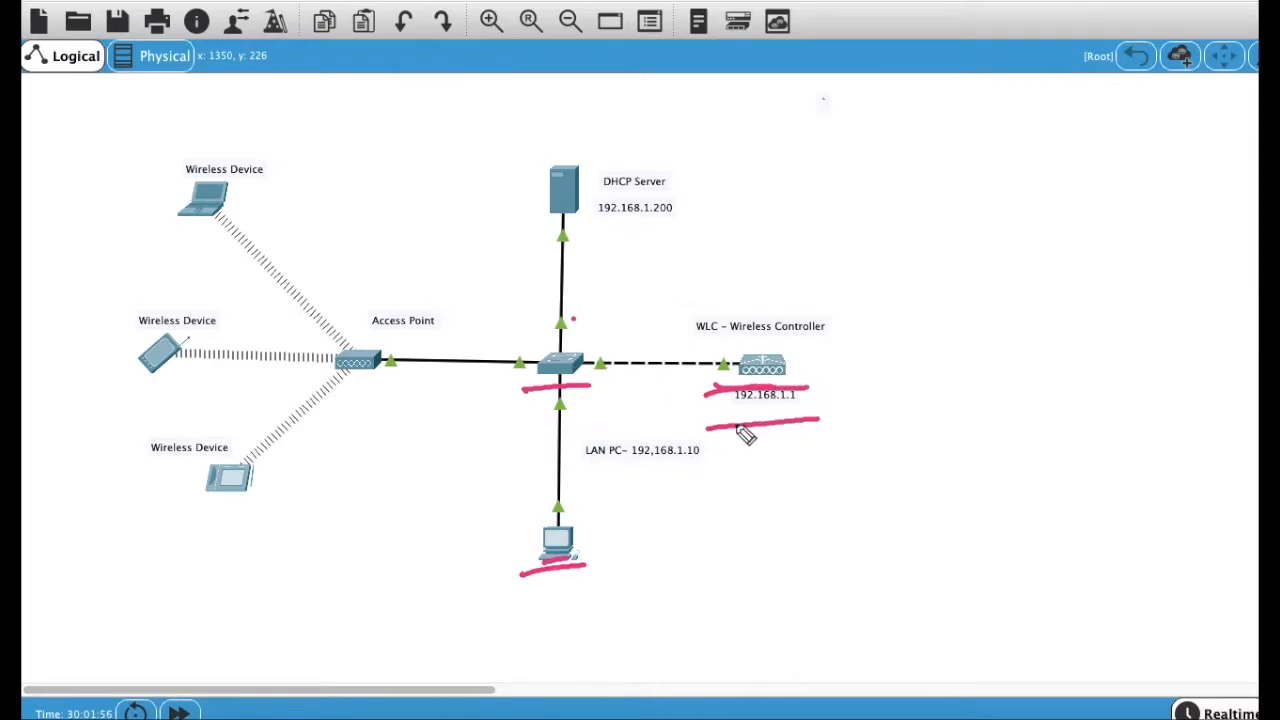
drag(530, 226, 591, 224)
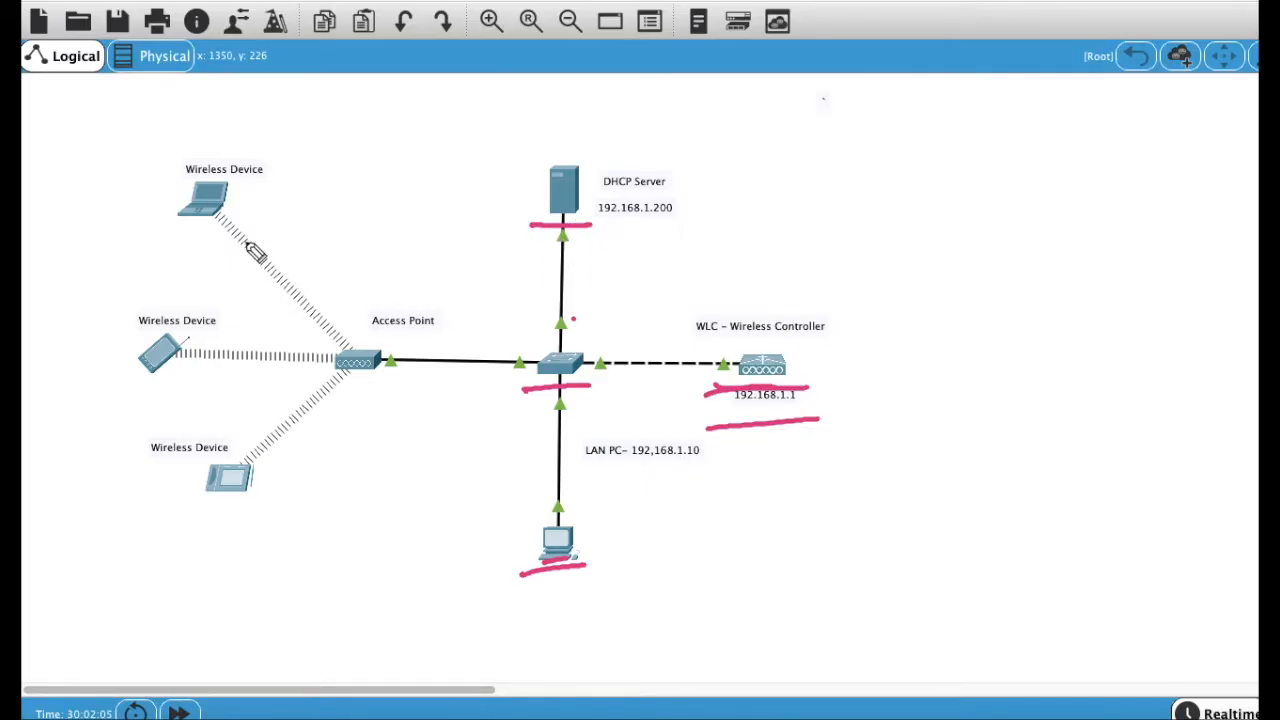
Step: Set off the wireless devices with a line, circle the access point labelled AP, and underline the wireless devices
mouse_move(247, 172)
mouse_down()
mouse_move(280, 491)
mouse_move(253, 512)
mouse_up()
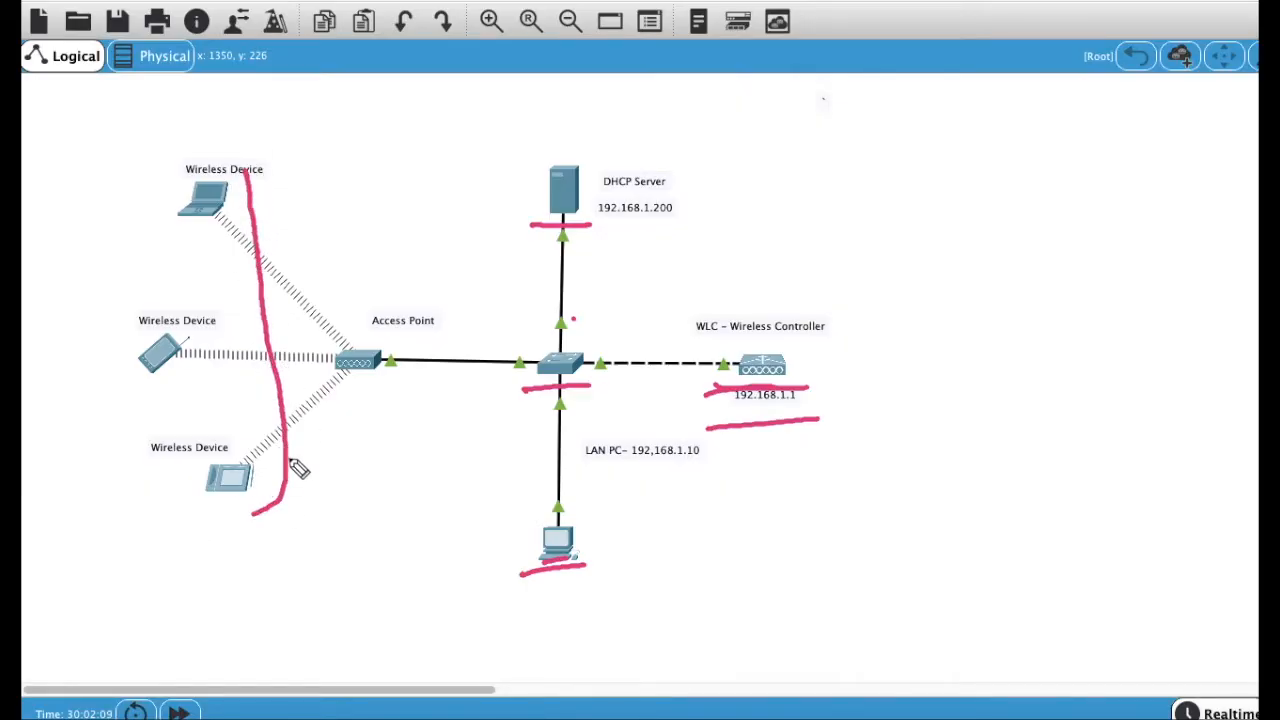
mouse_move(395, 345)
mouse_down()
mouse_move(377, 391)
mouse_move(390, 335)
mouse_up()
mouse_move(340, 432)
mouse_down()
mouse_move(343, 403)
mouse_move(357, 397)
mouse_move(360, 411)
mouse_move(376, 392)
mouse_move(407, 420)
mouse_up()
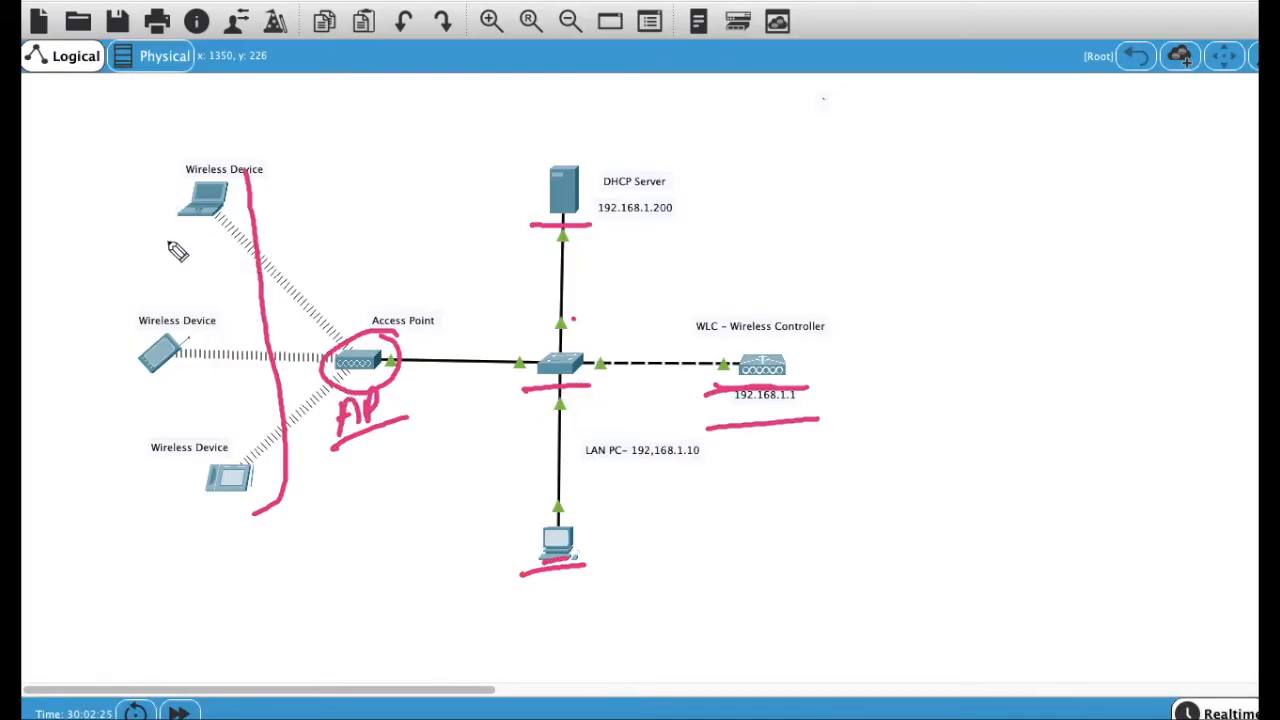
drag(168, 229, 222, 216)
drag(145, 378, 190, 362)
drag(172, 515, 252, 486)
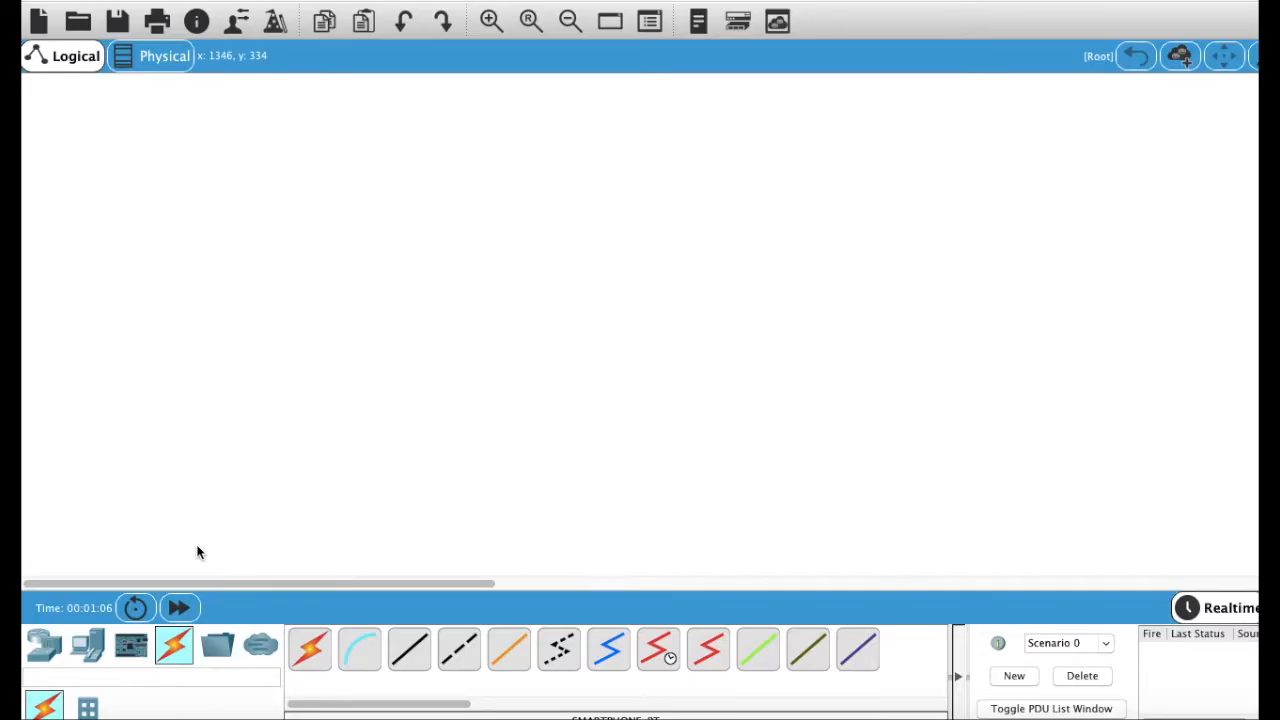
Step: Place a 2960 switch in the workspace centre and a 3504 wireless controller to its right
click(54, 650)
click(88, 708)
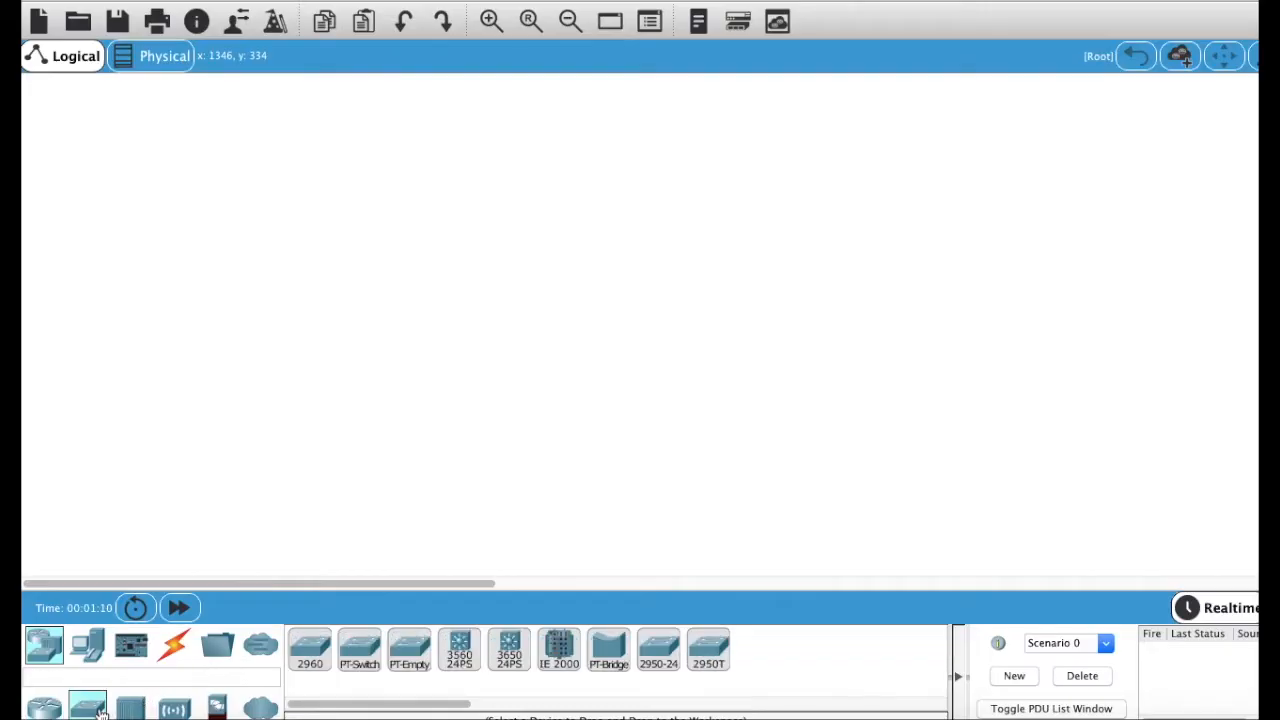
click(312, 658)
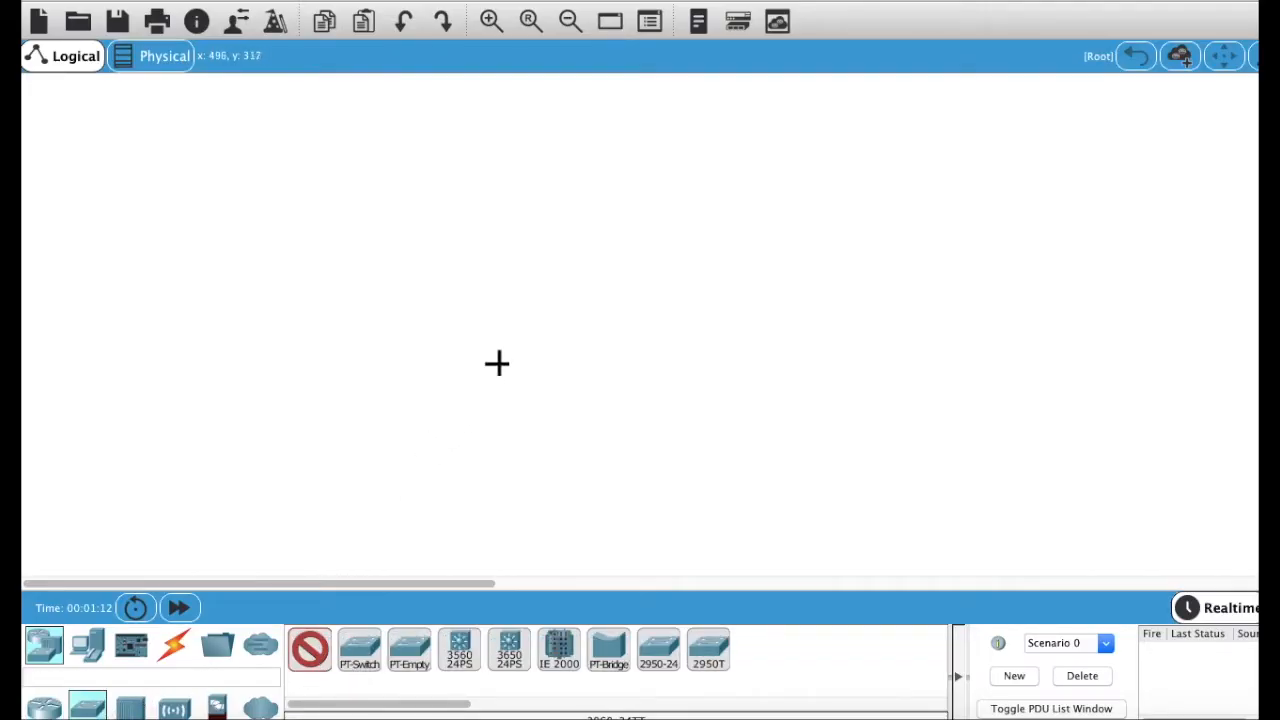
click(501, 328)
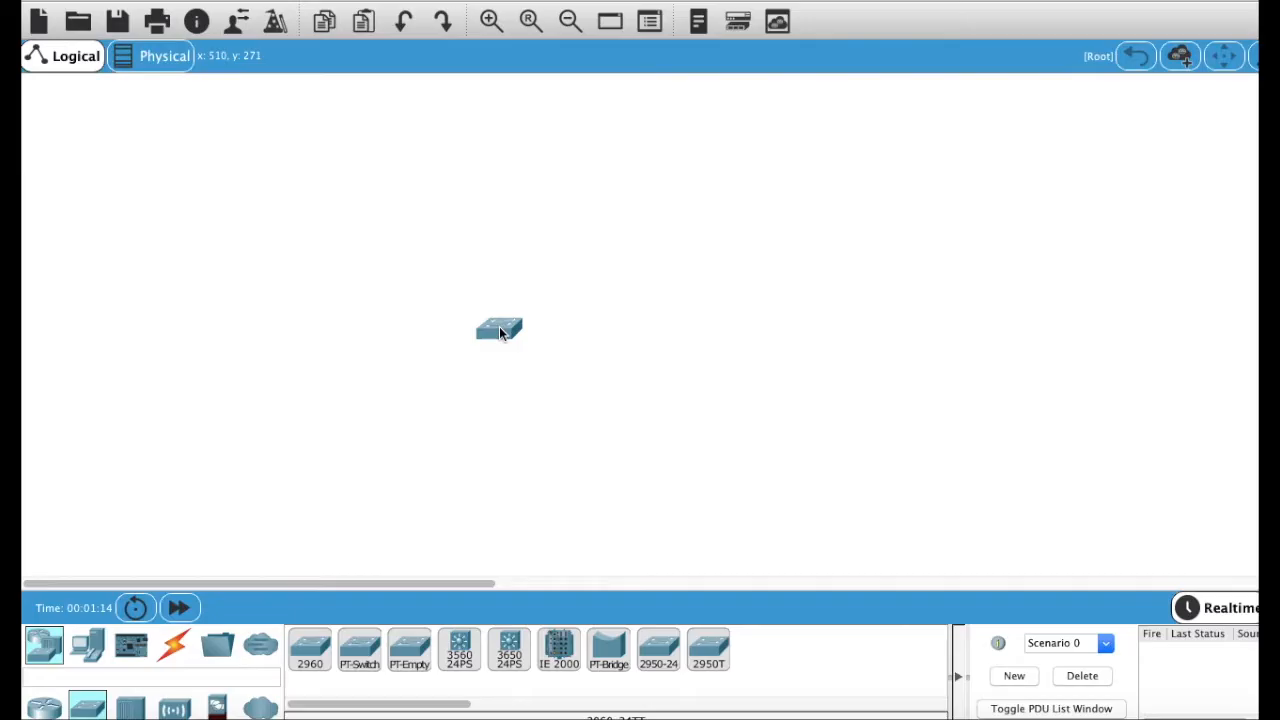
drag(501, 333, 501, 321)
click(175, 708)
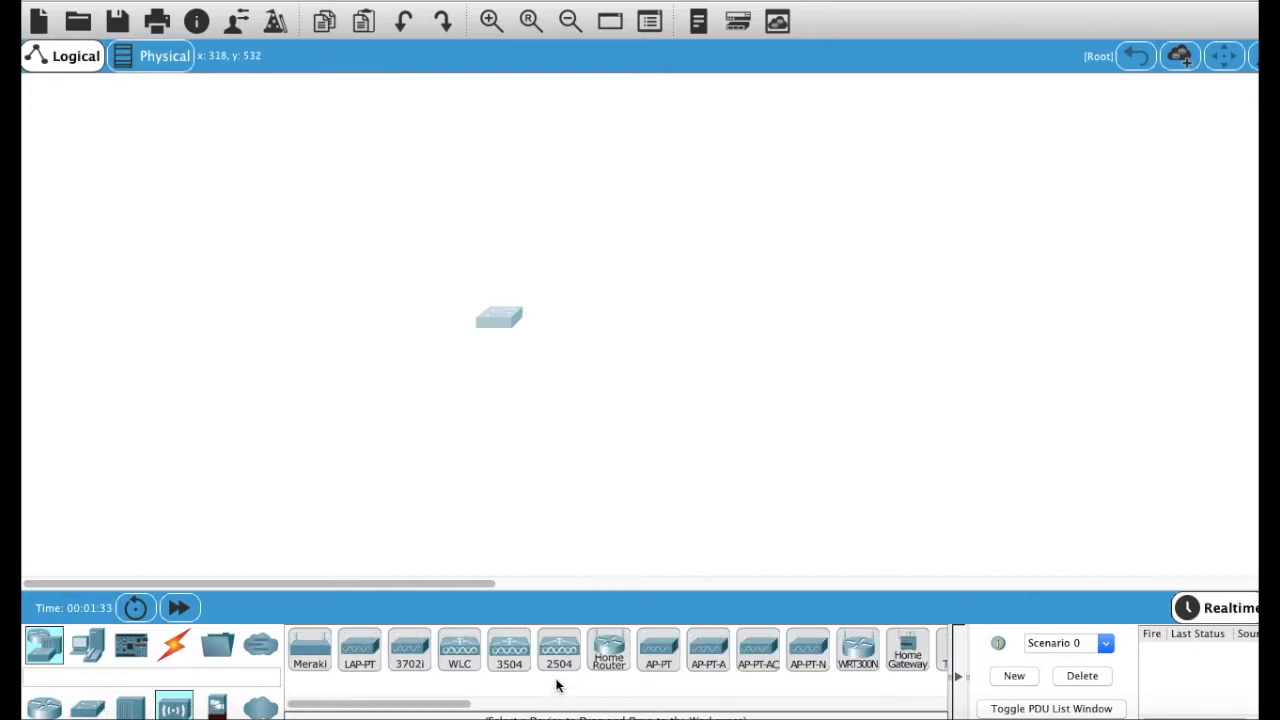
mouse_move(525, 657)
mouse_down()
mouse_move(688, 354)
mouse_move(691, 294)
mouse_up()
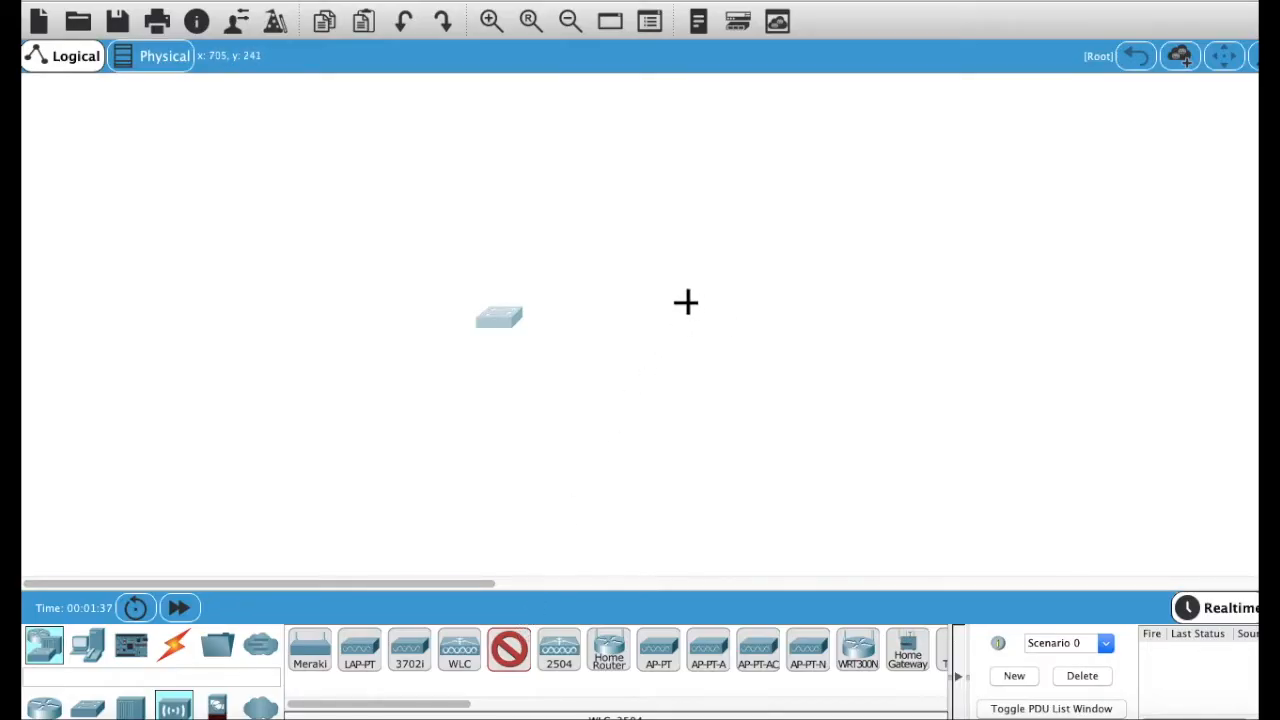
click(736, 314)
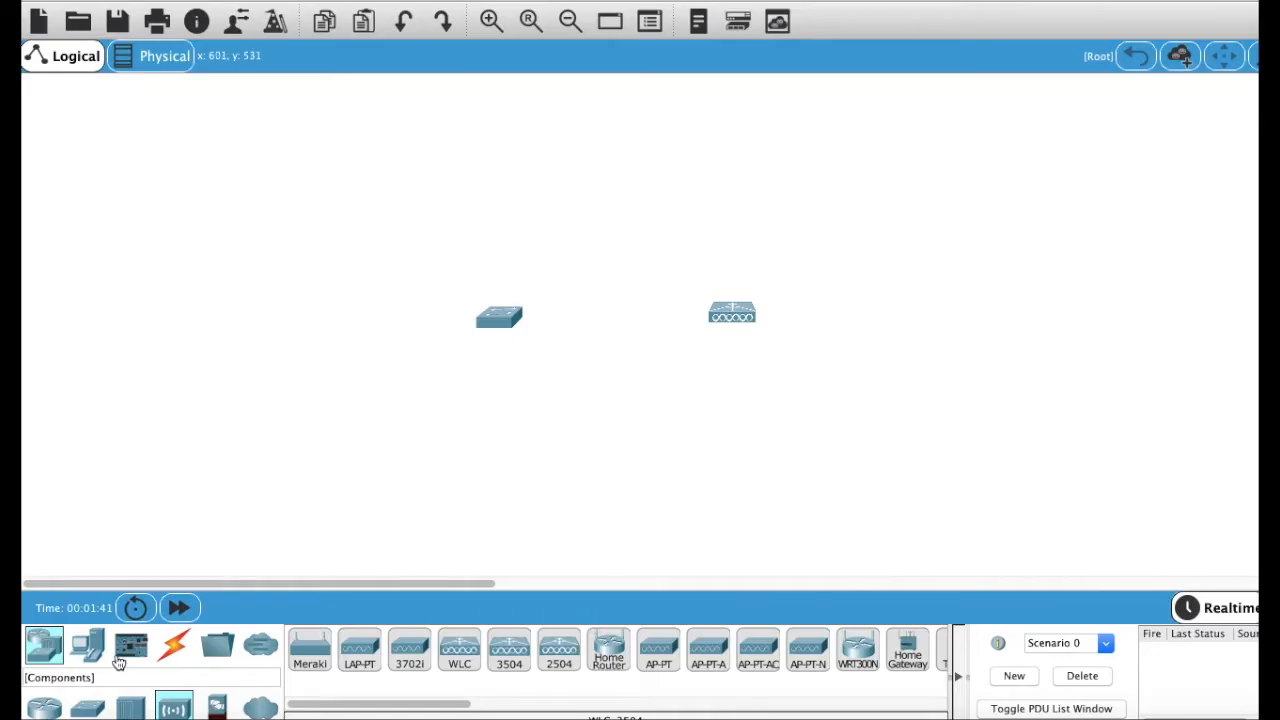
Step: Add a server above the switch and a PC below it
click(87, 645)
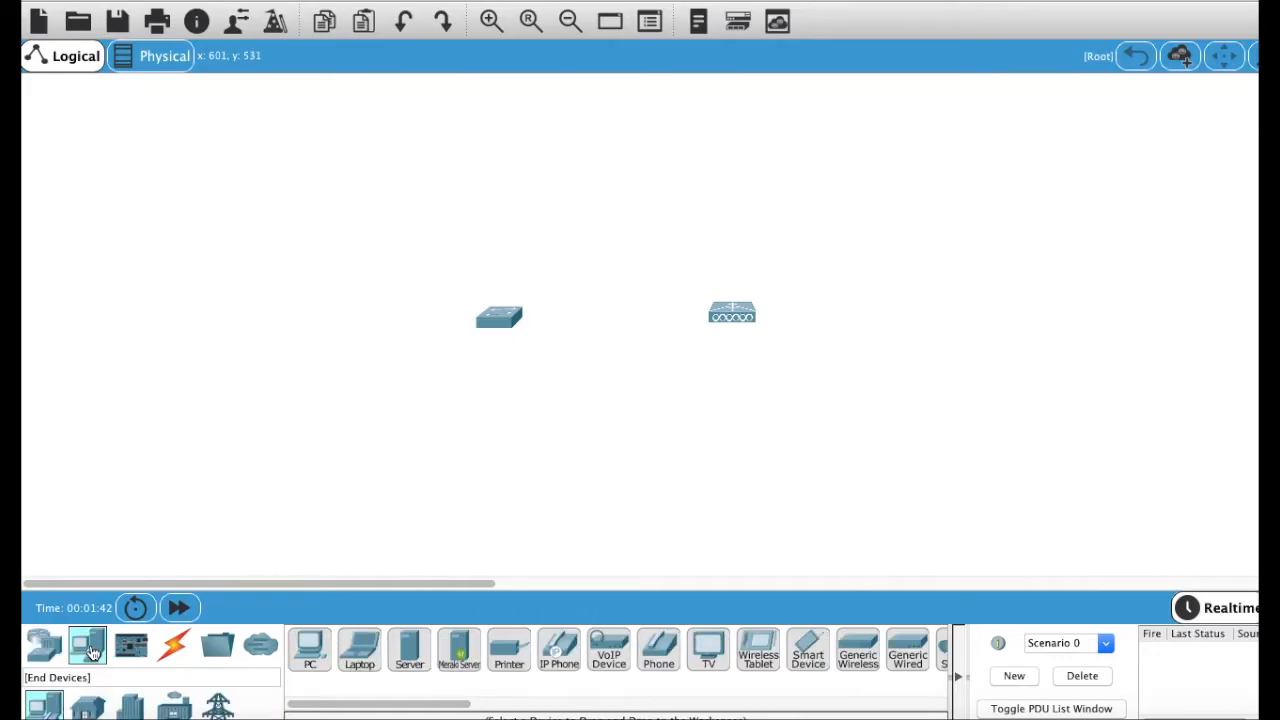
click(416, 655)
click(499, 132)
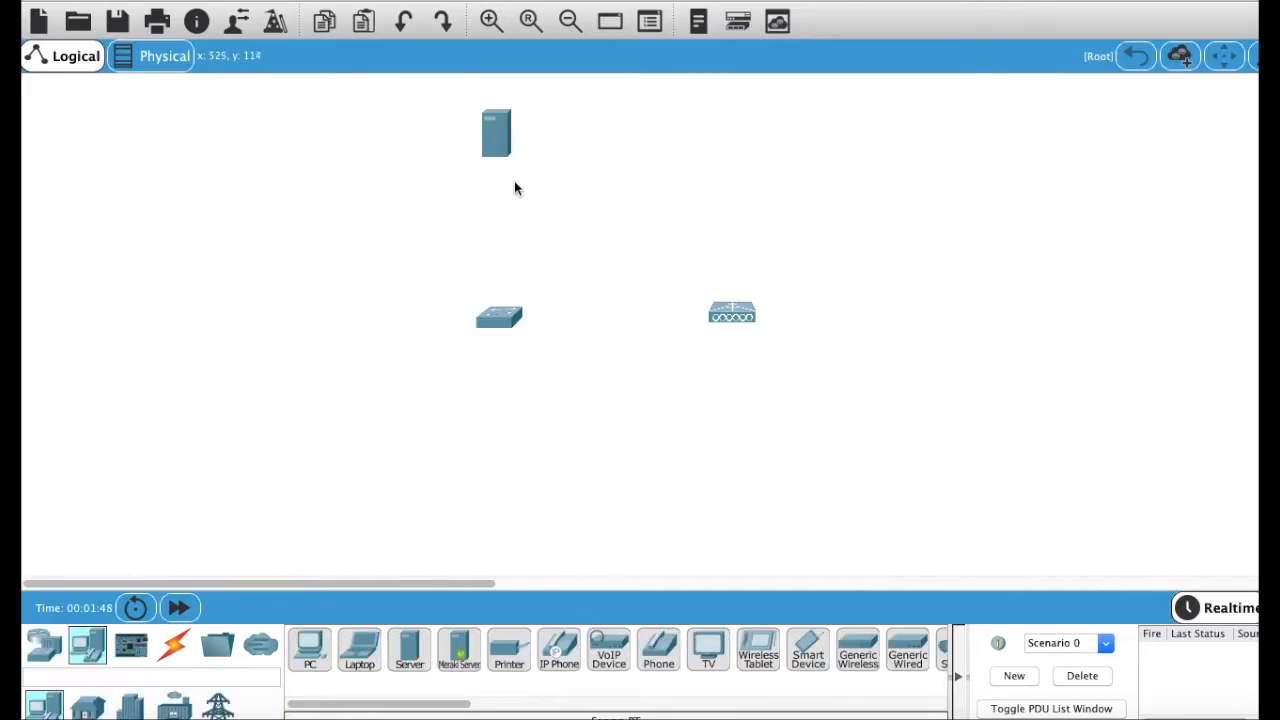
click(312, 650)
click(489, 493)
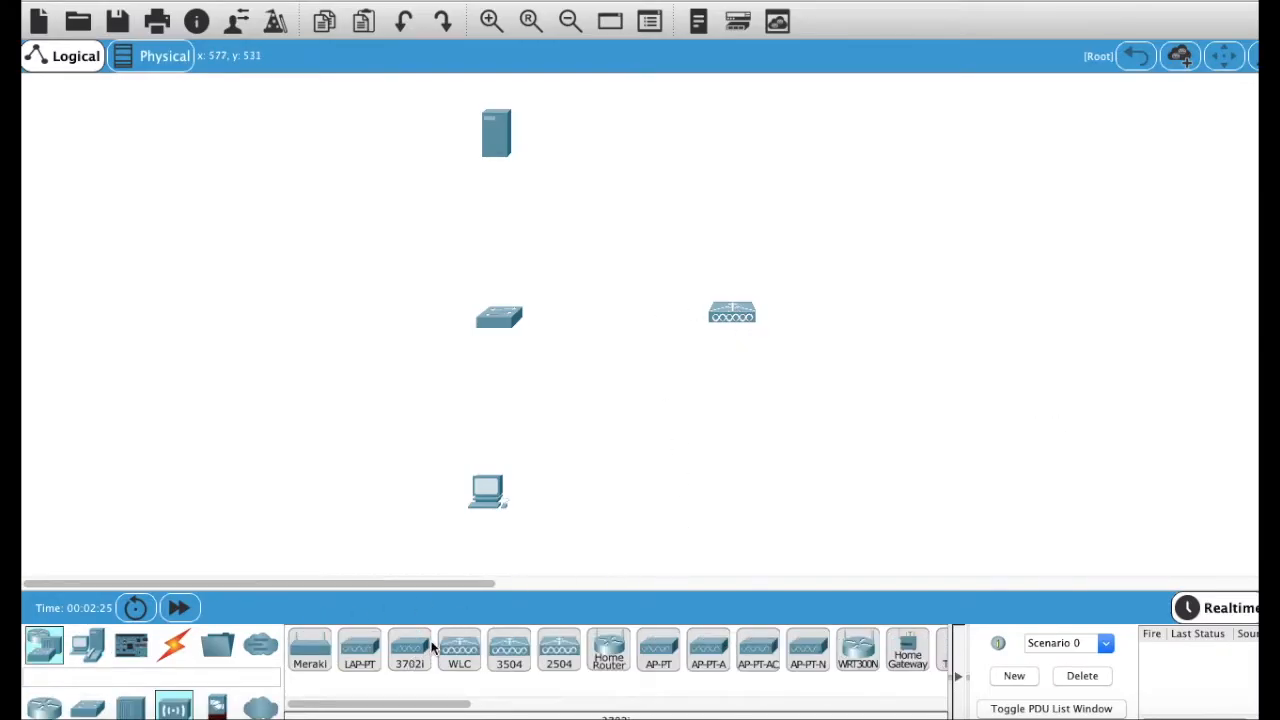
Step: Place a 3702i access point left of the switch and auto-cable the PC to the switch
click(410, 650)
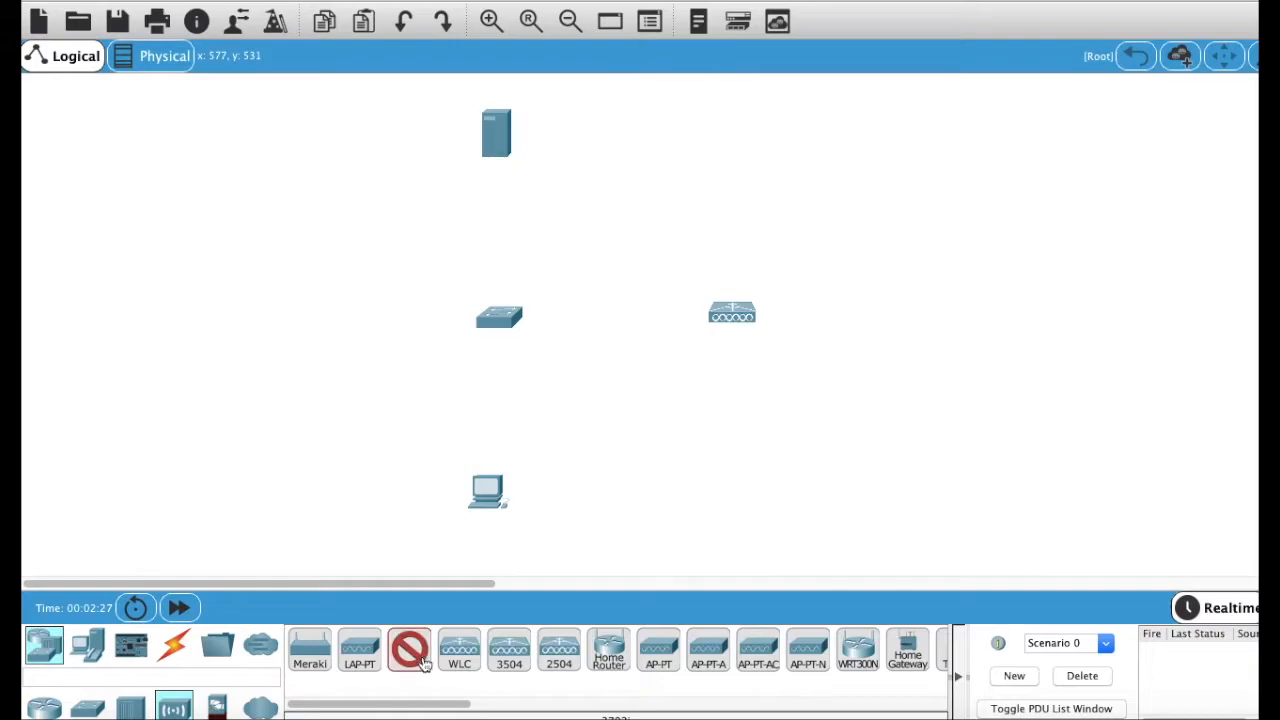
click(256, 317)
click(173, 645)
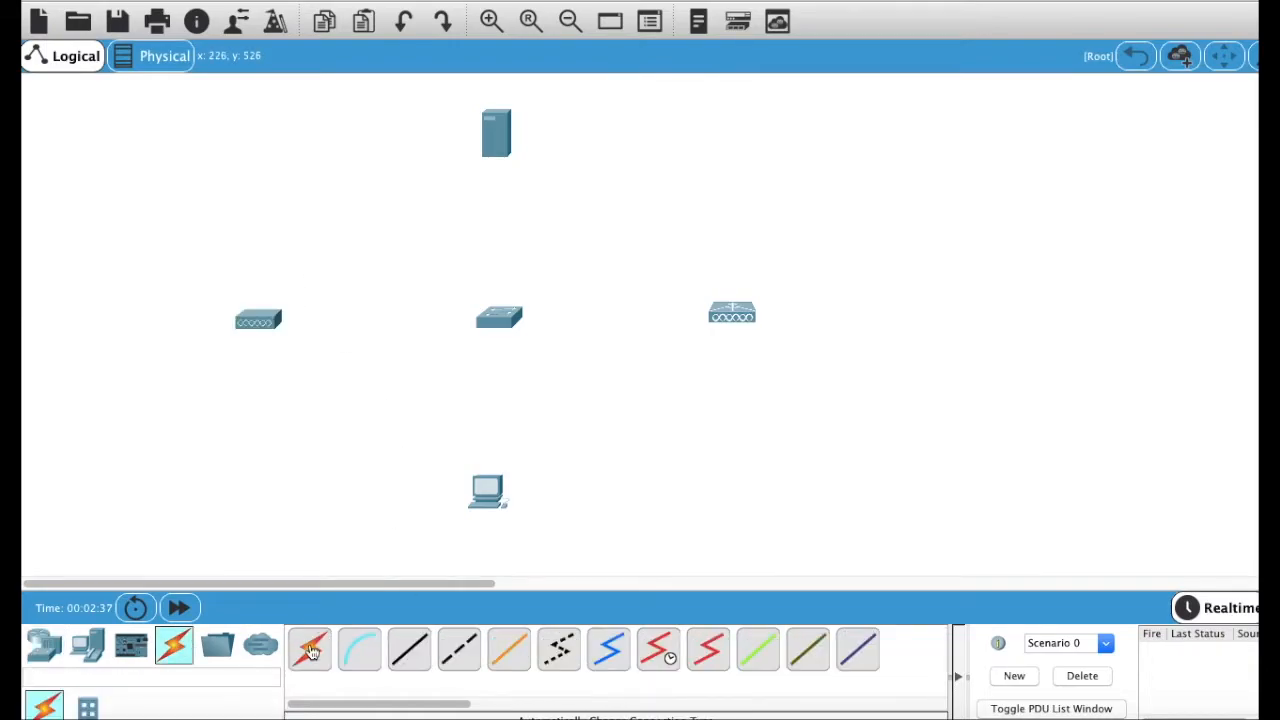
click(310, 649)
click(480, 495)
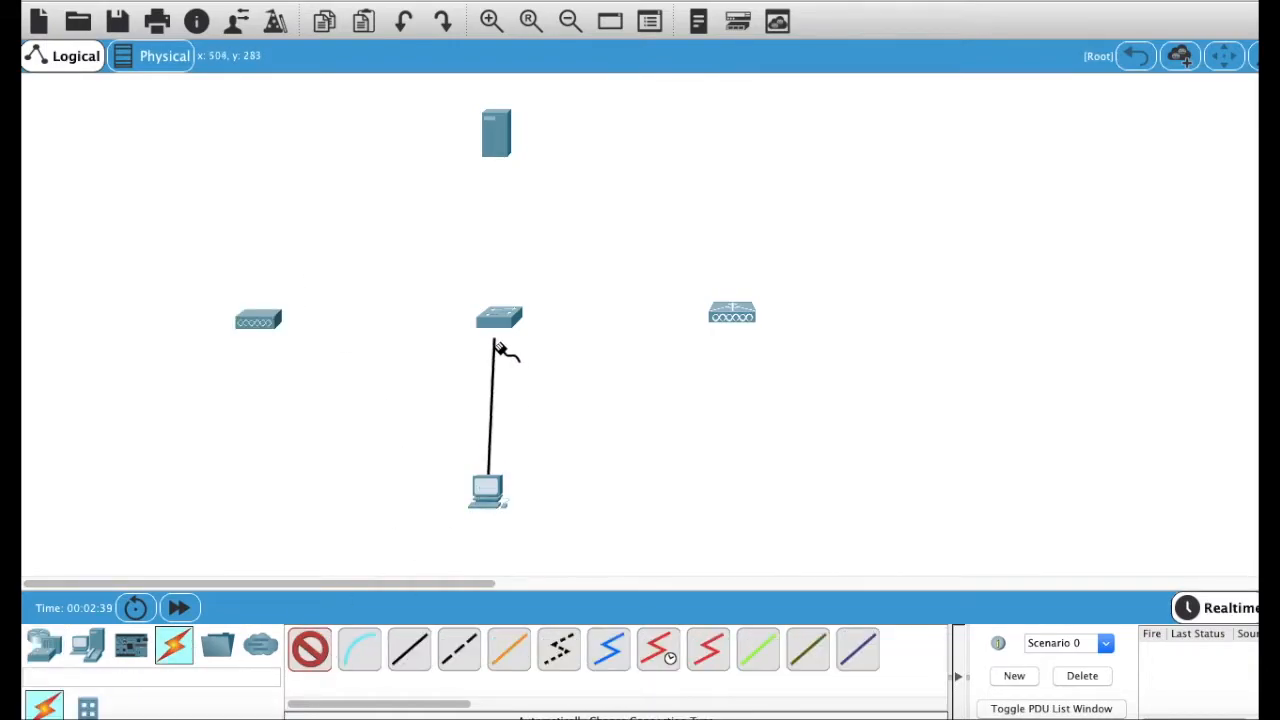
click(495, 322)
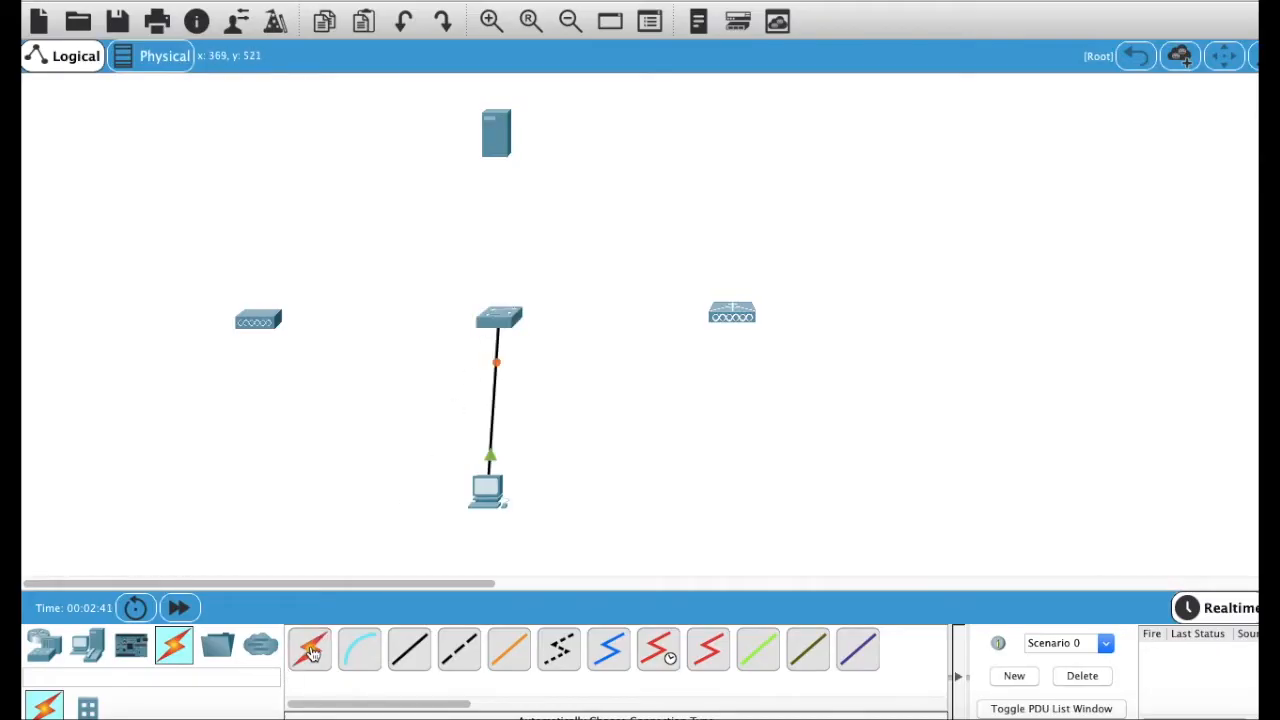
Step: Auto-cable the wireless controller, server and access point to the switch, and move the WLC label below the controller
click(311, 650)
click(733, 319)
click(516, 316)
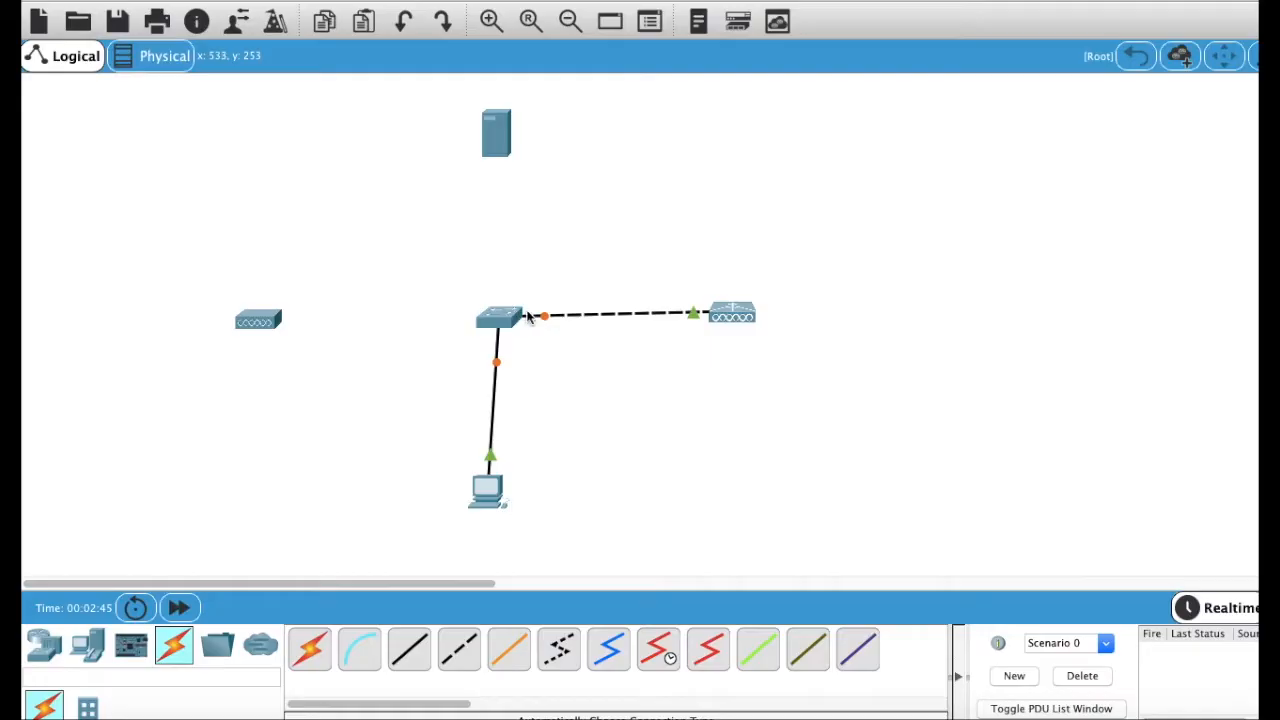
click(505, 318)
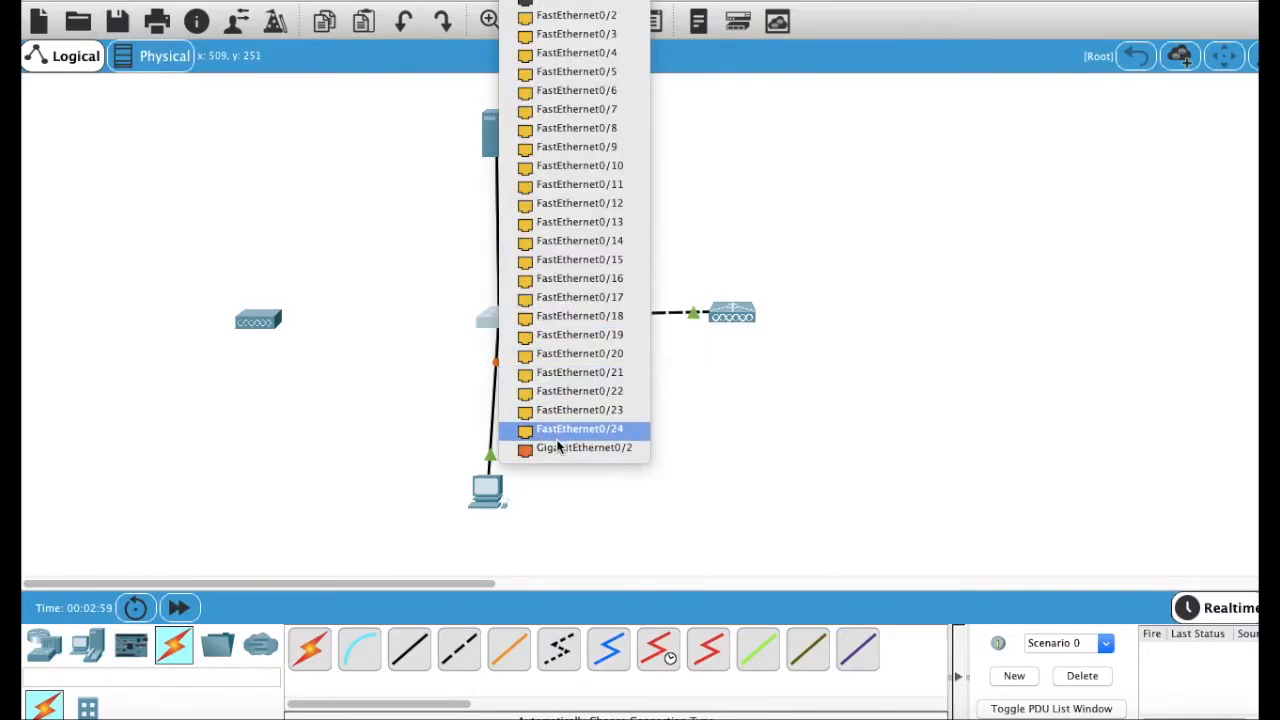
click(557, 447)
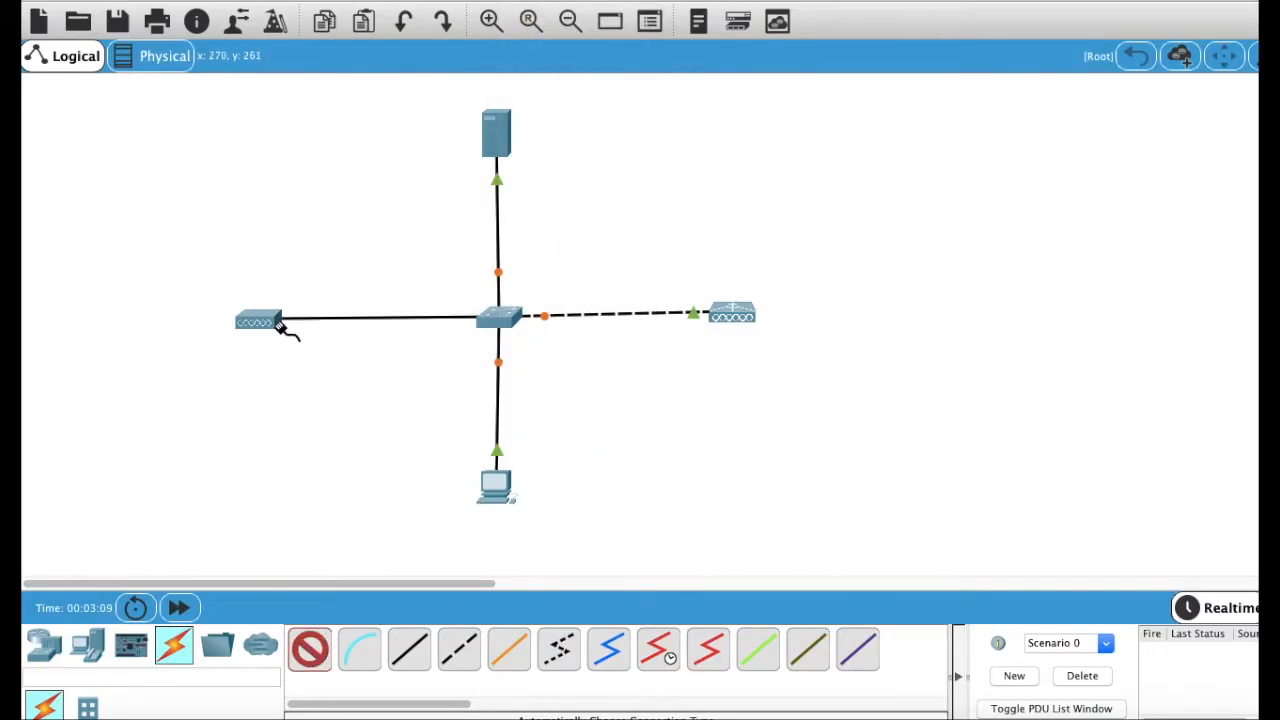
click(276, 322)
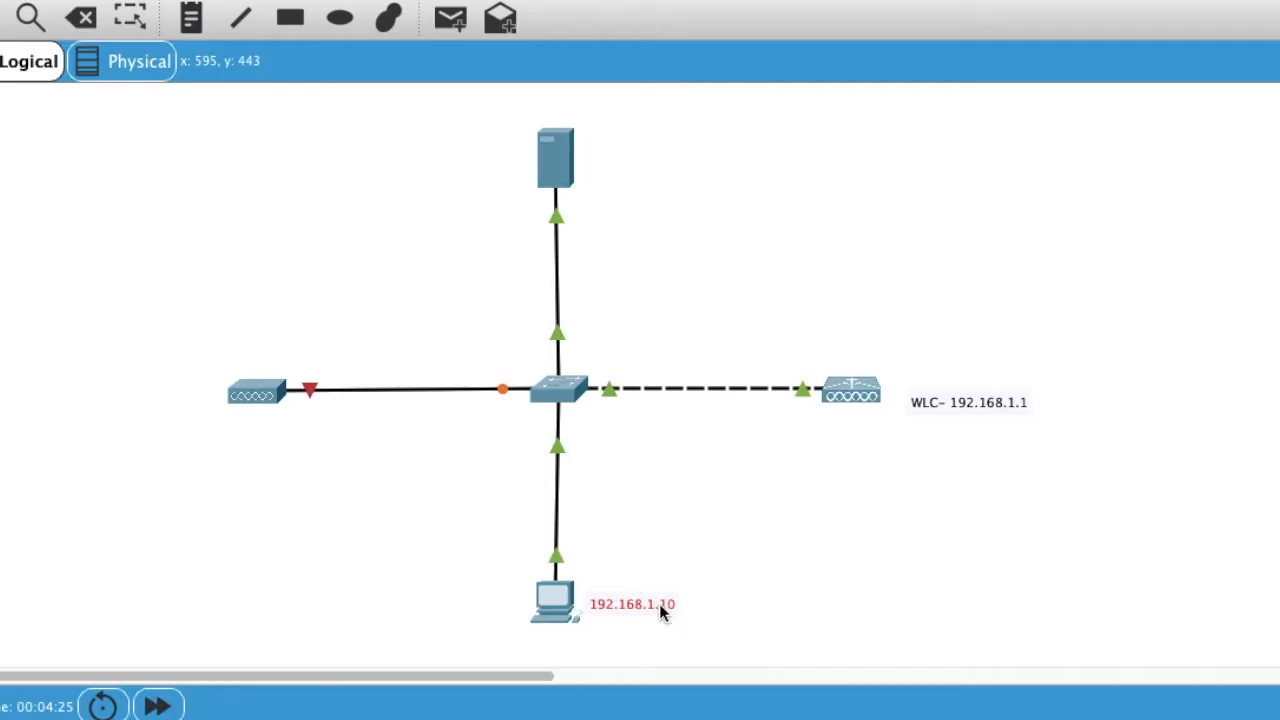
drag(968, 403, 855, 427)
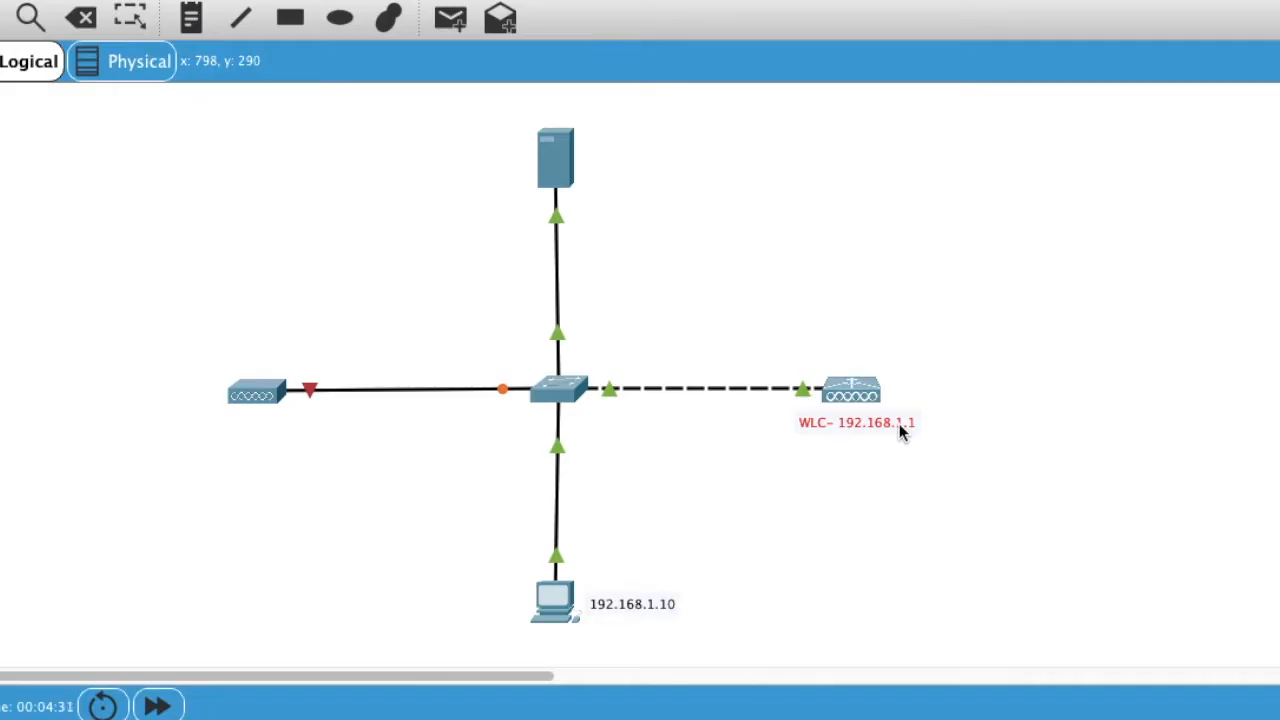
mouse_move(567, 607)
Step: Give PC0 static IP 192.168.1.10, mask 255.255.255.0, gateway 192.168.1.100, then close its window
click(739, 259)
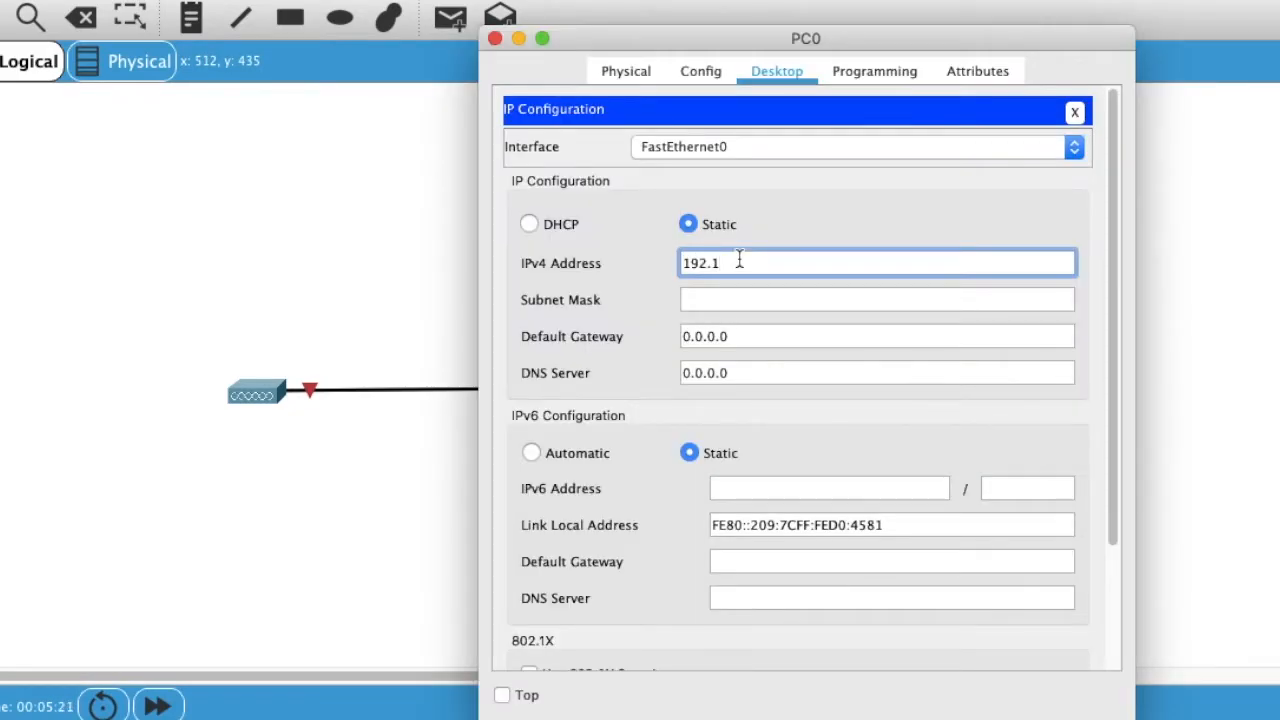
text(192.168.1.10)
click(742, 299)
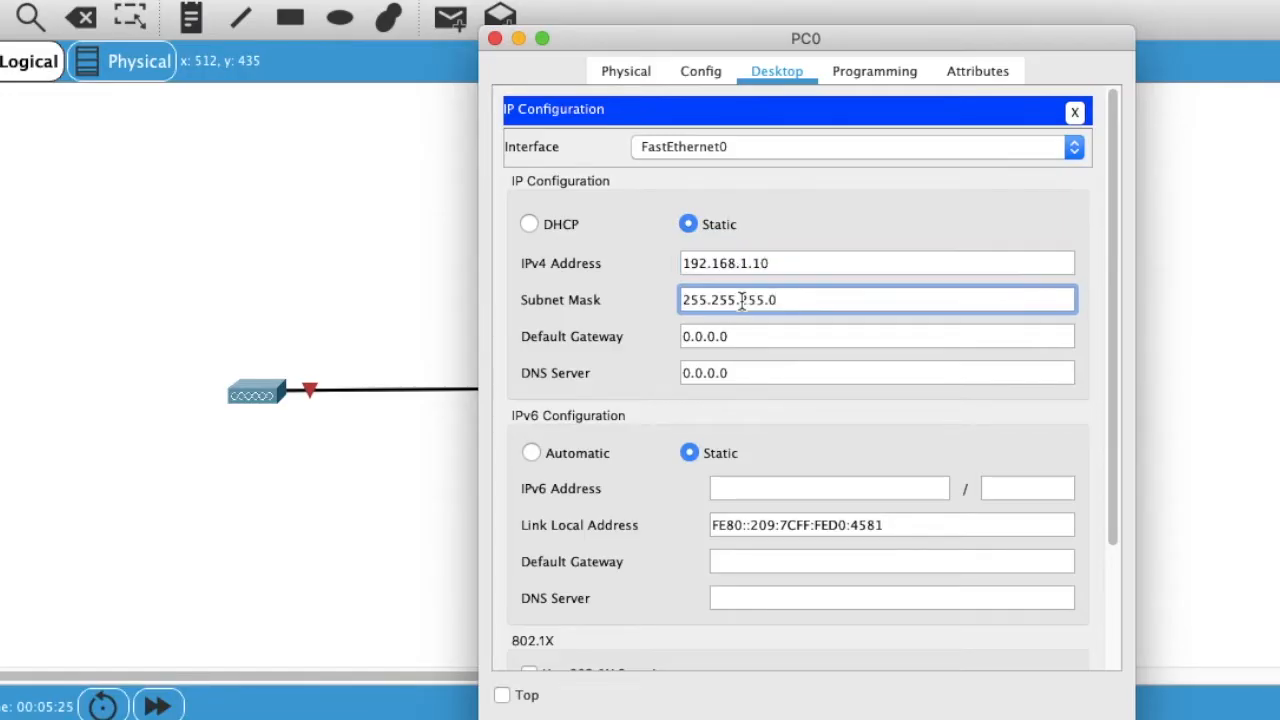
click(749, 338)
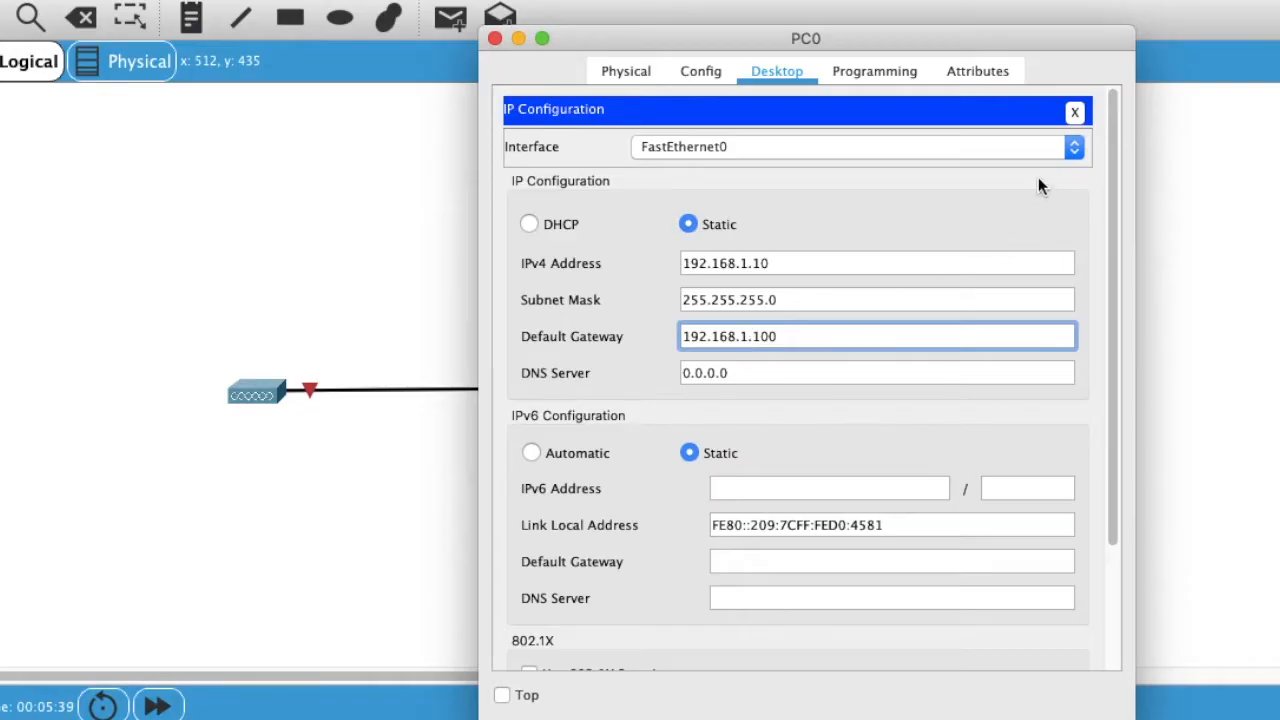
click(499, 38)
drag(823, 445, 930, 452)
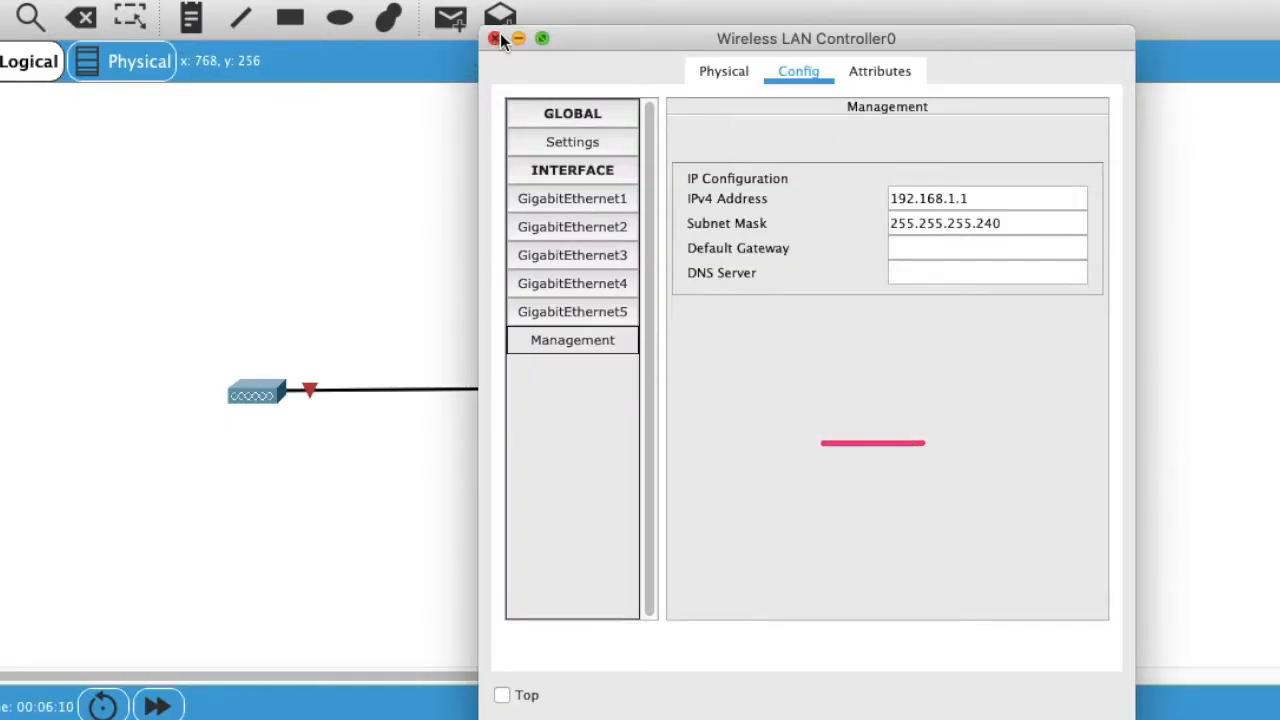
Step: Set Wireless LAN Controller0's management interface (192.168.1.1) to mask 255.255.255.0 and gateway 192.168.1.100
click(495, 38)
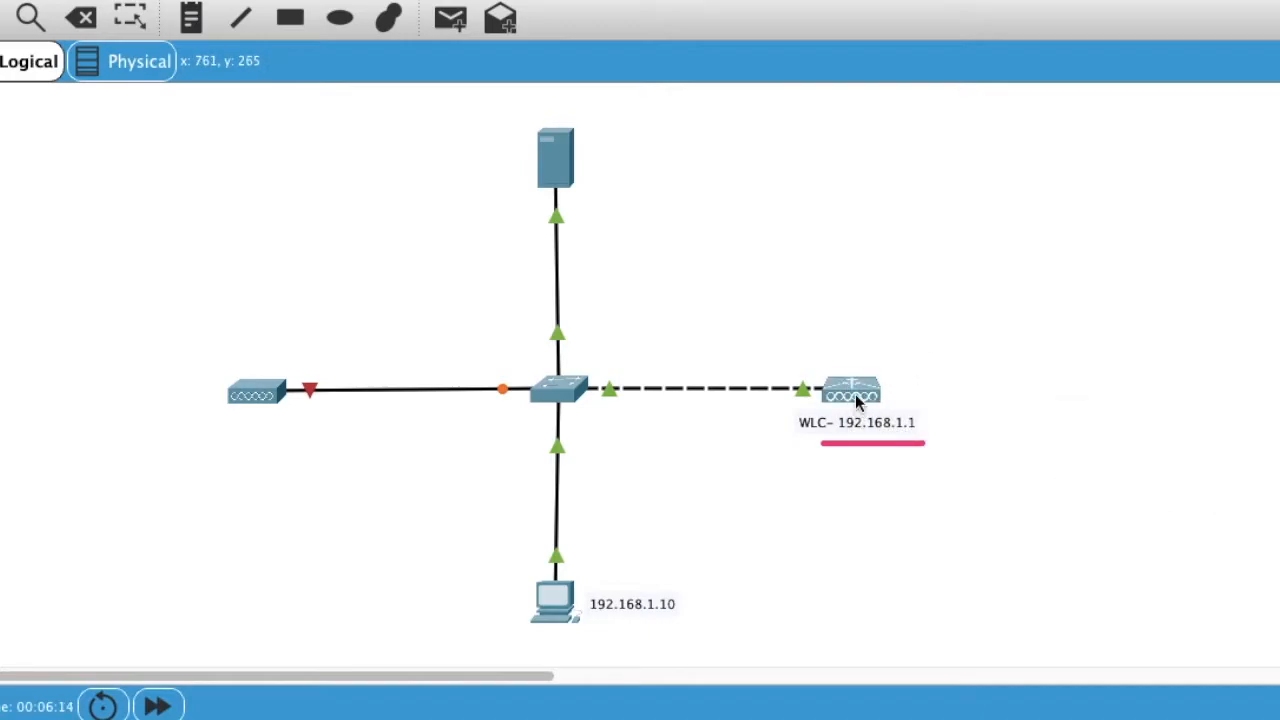
click(855, 394)
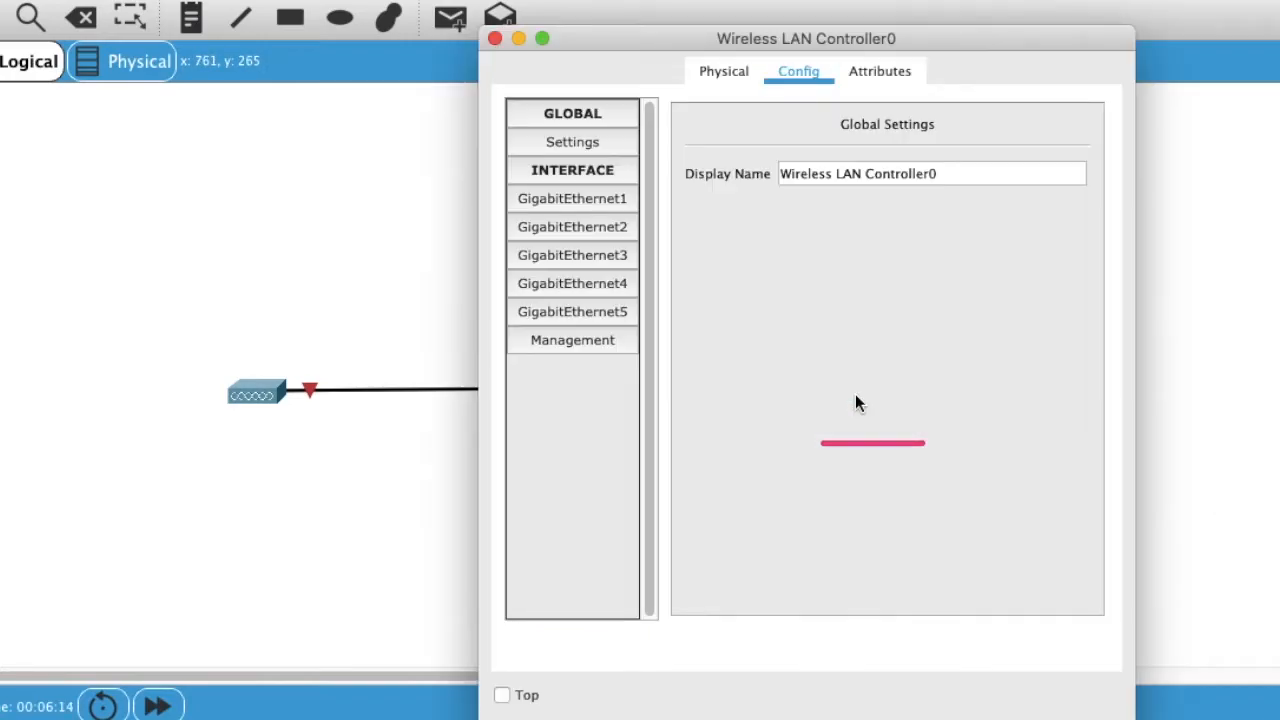
click(581, 337)
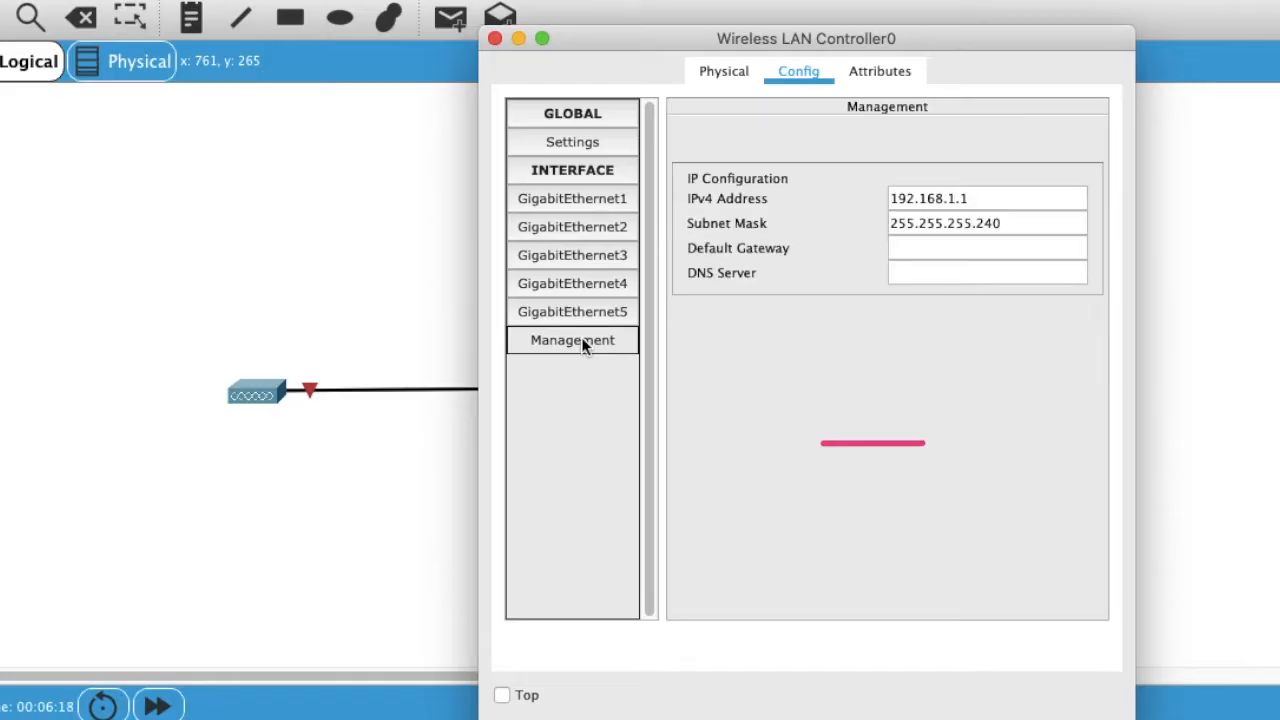
click(970, 199)
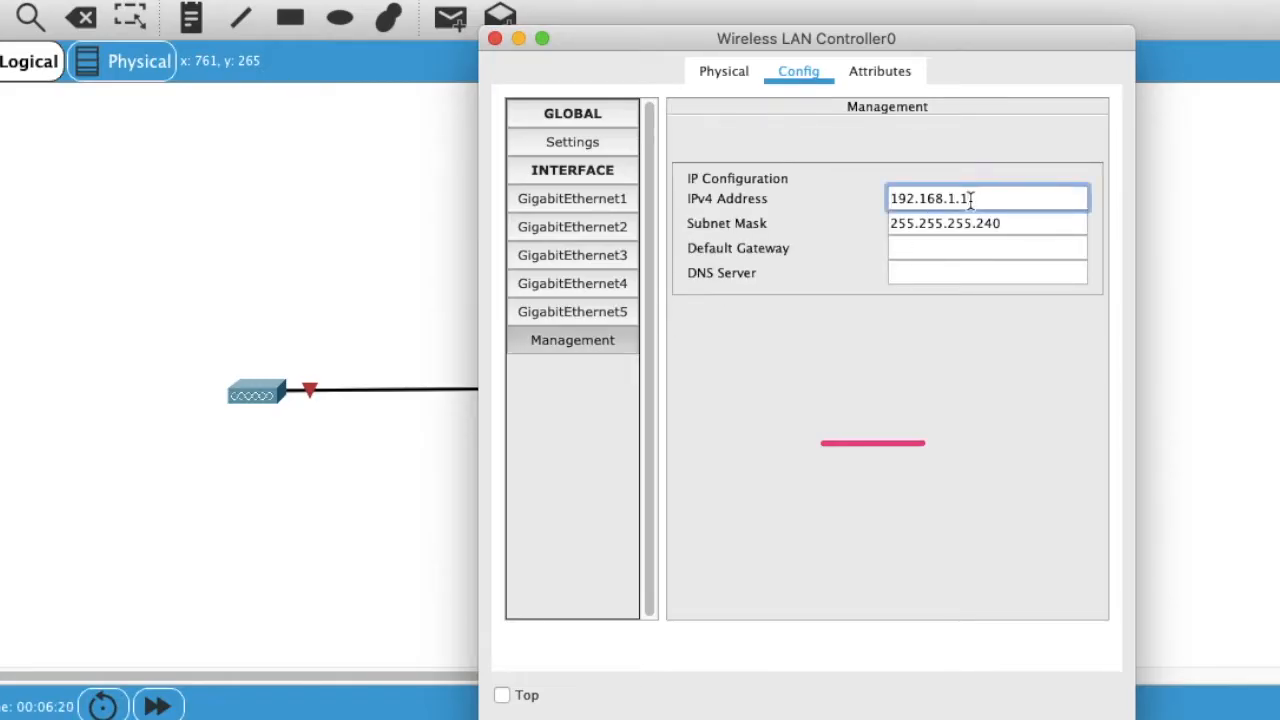
click(1025, 222)
key(BackSpace)
key(BackSpace)
click(995, 242)
text(192.168.1.100)
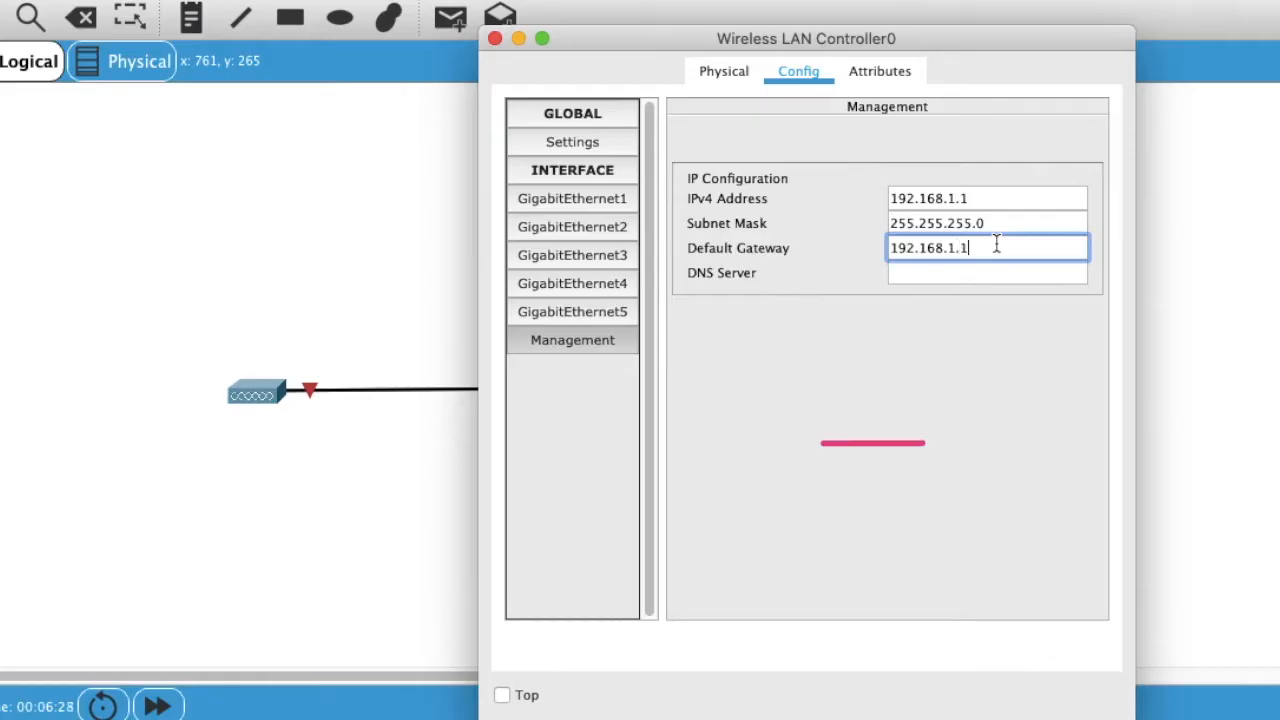
click(496, 39)
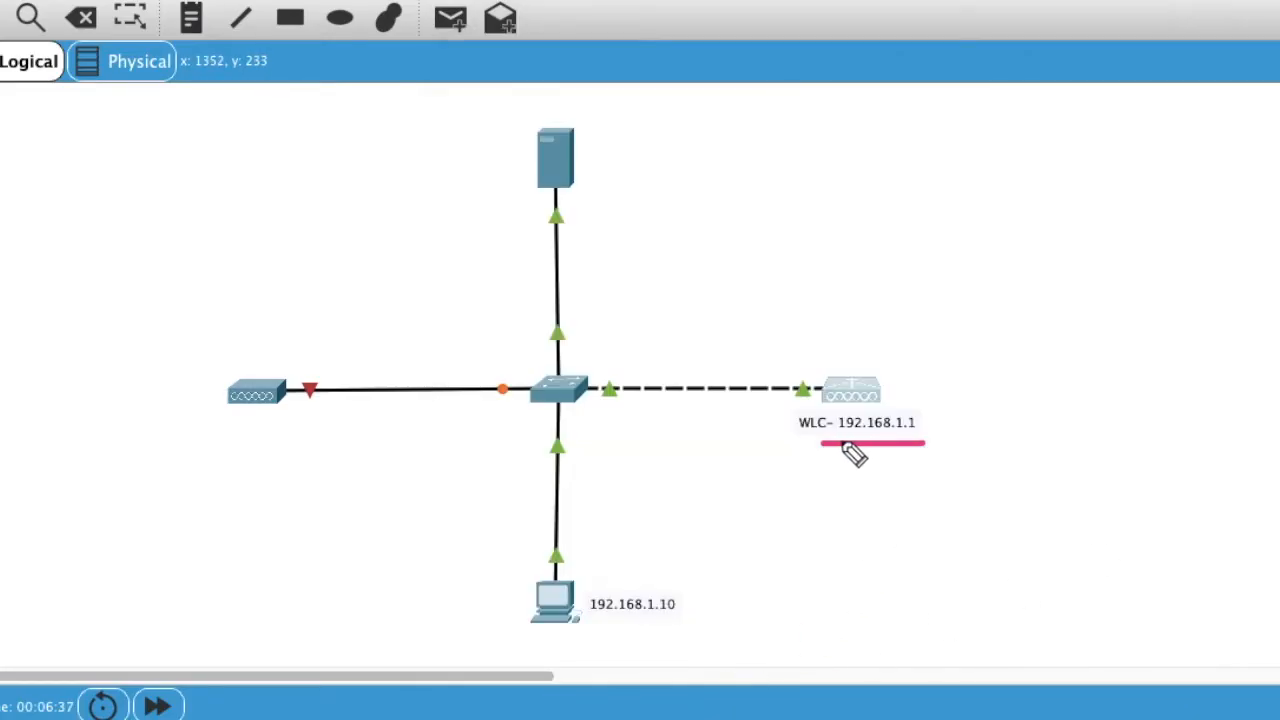
Step: Display interface names such as Gig0/1, Gig0/2, Fa0/1 and Fa0/2 at the link ends
drag(822, 443, 927, 440)
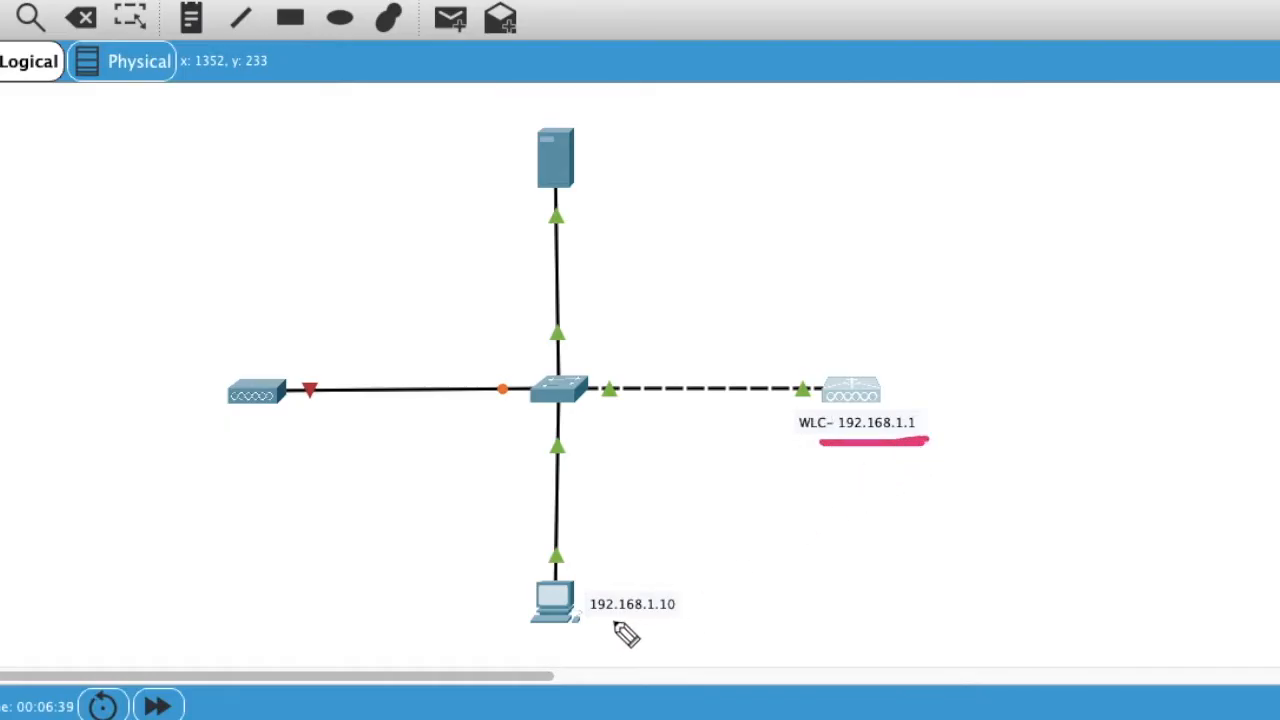
drag(594, 623, 686, 624)
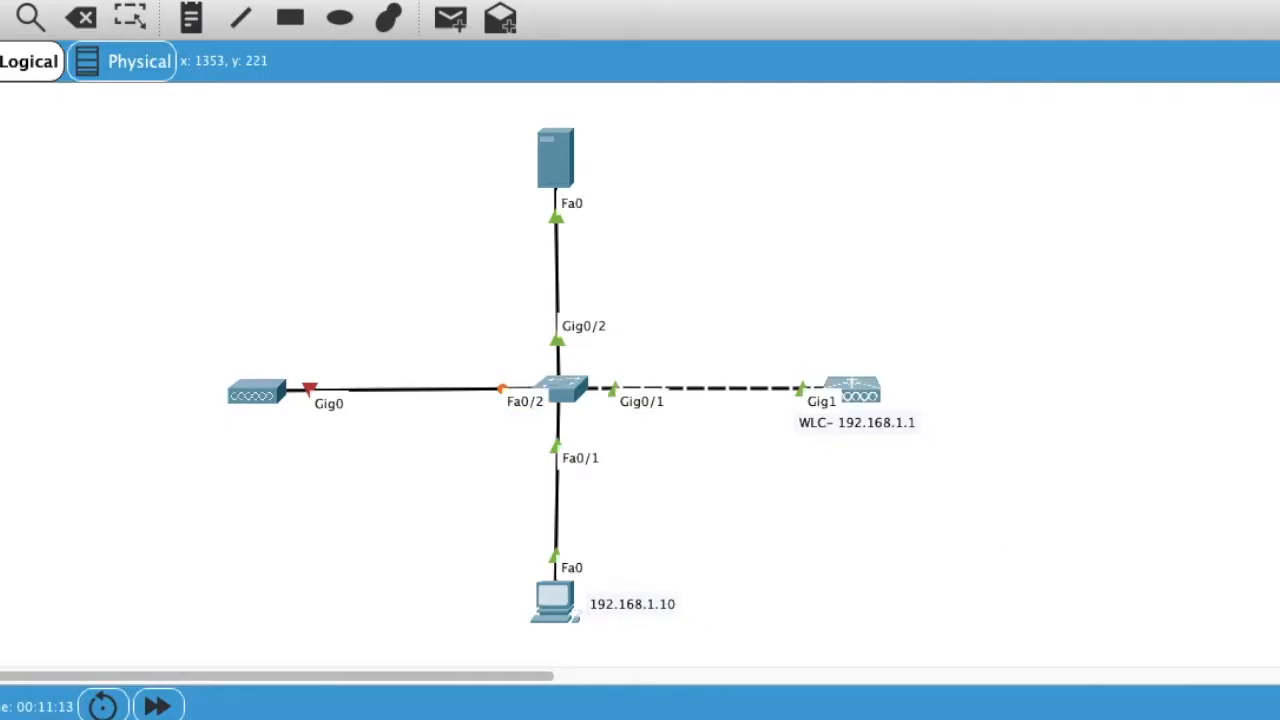
drag(603, 420, 672, 421)
drag(573, 348, 626, 350)
drag(498, 423, 545, 424)
drag(565, 473, 628, 475)
Step: In Switch0's CLI, assign interface VLAN 1 the address 192.168.1.100 255.255.255.0
key(Delete)
click(580, 395)
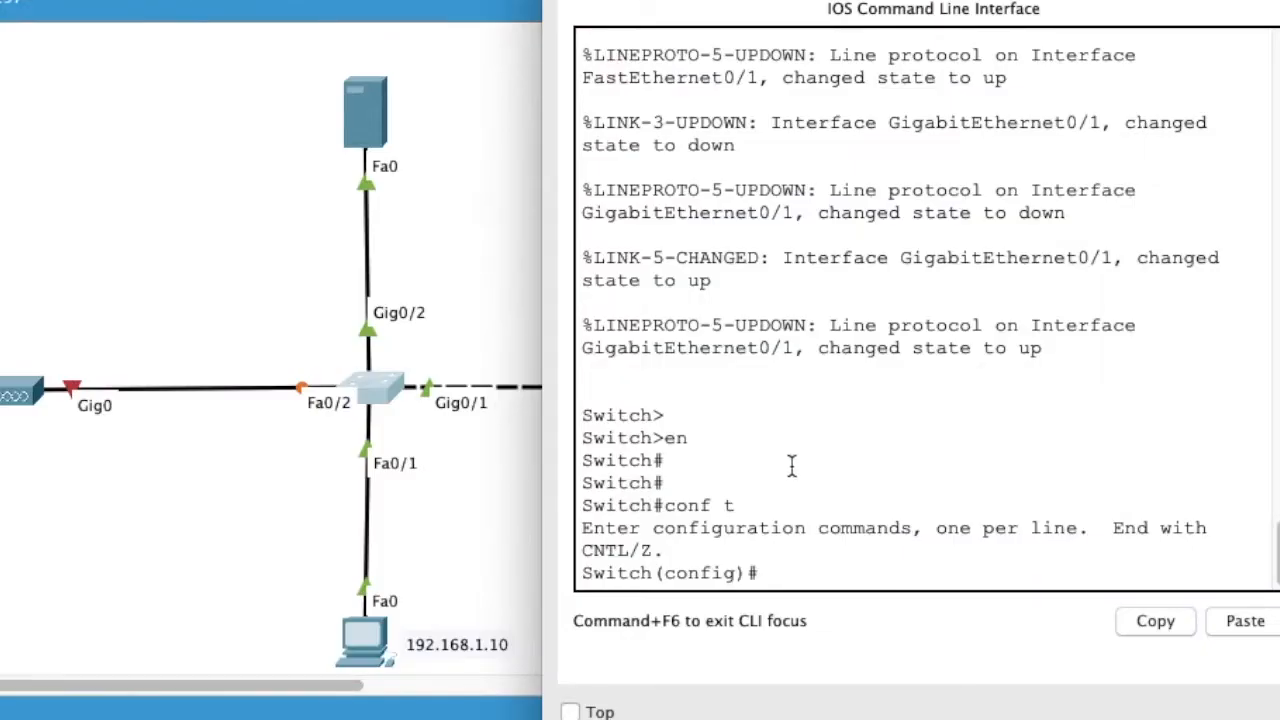
key(Return)
key(Return)
key(Return)
key(Return)
text(int vl)
key(Tab)
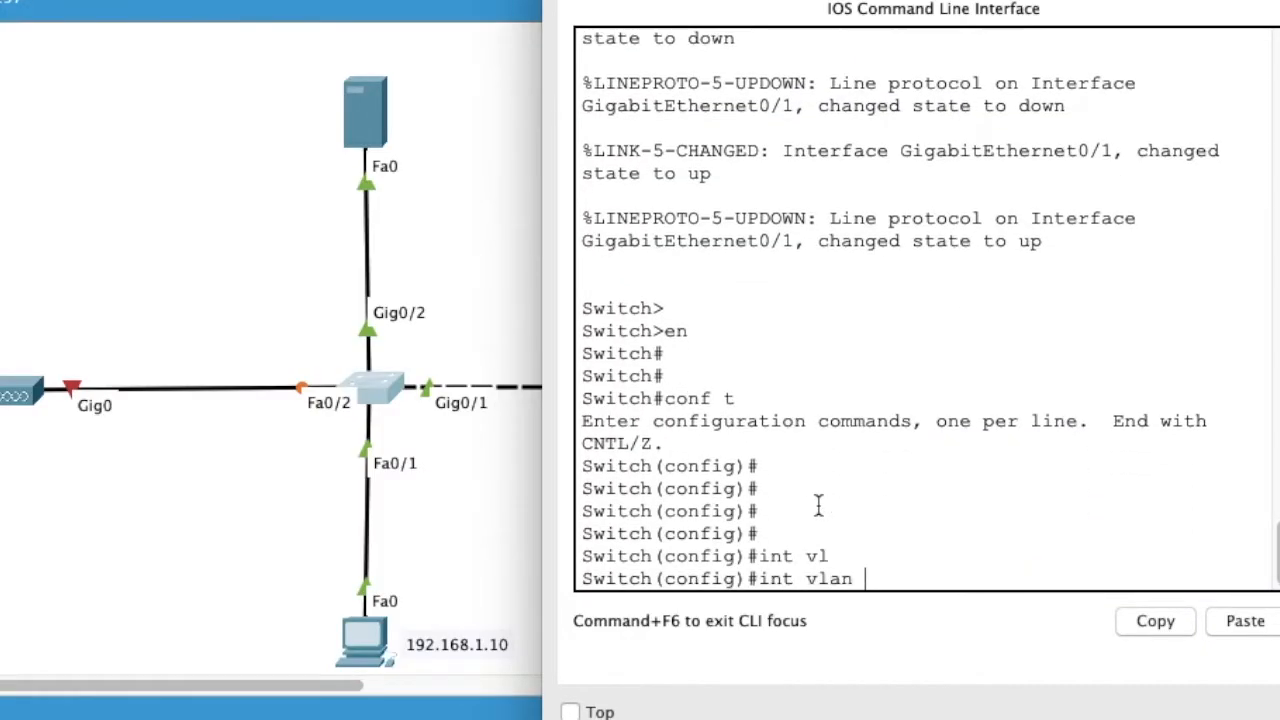
text(1)
key(Return)
key(Return)
key(Return)
text(ip )
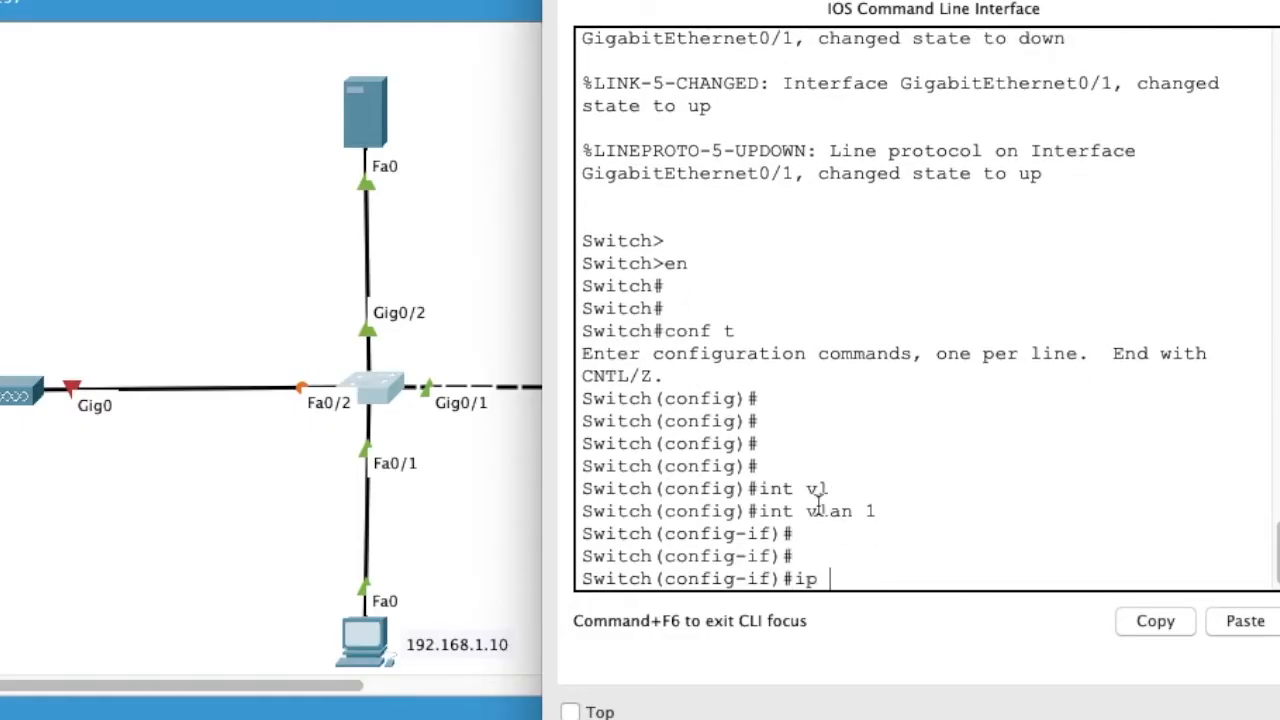
text(add 192.168.1.10)
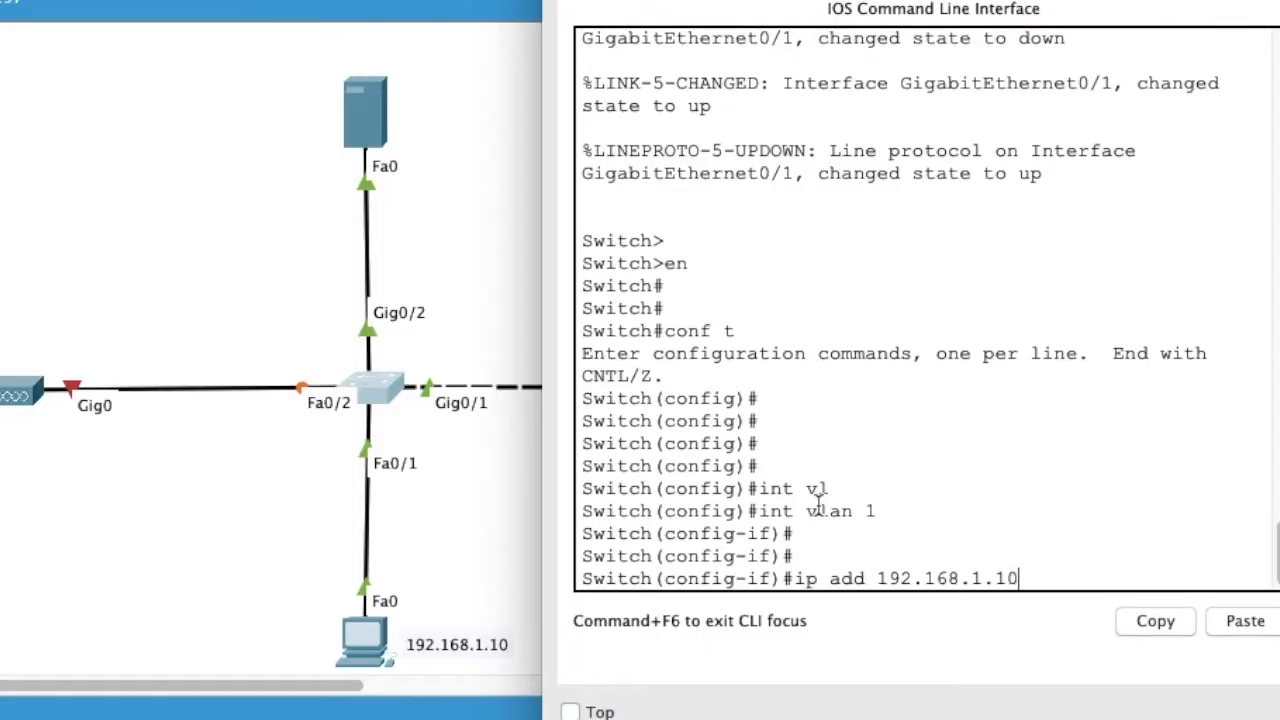
text(0 255.255.255.0)
key(Return)
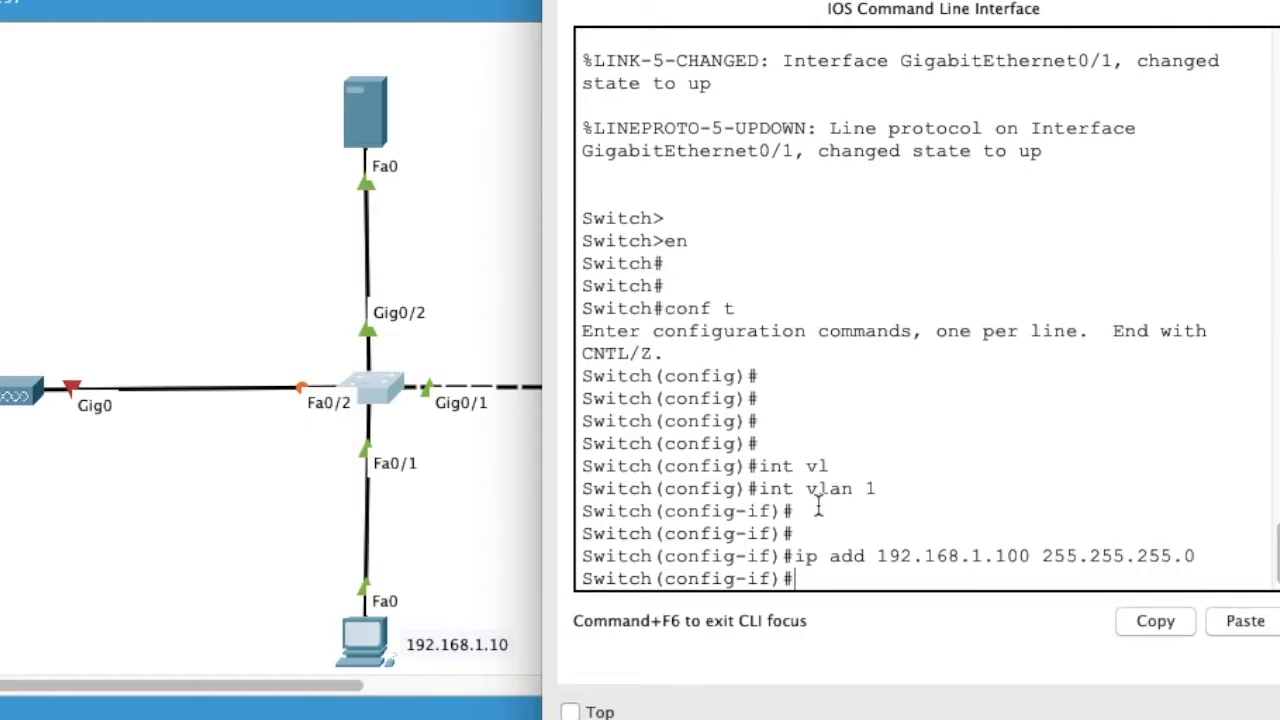
Step: Bring interface VLAN 1 up with no shutdown and exit the interface
key(Return)
text(no shu)
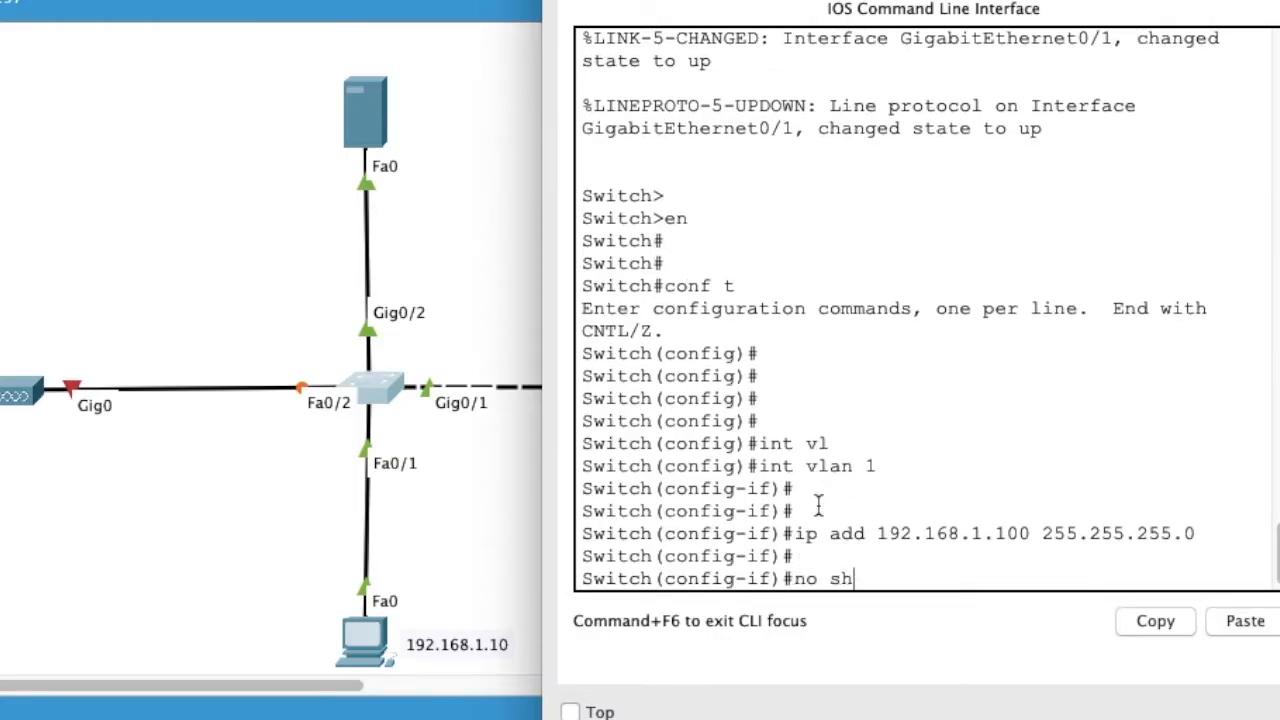
key(Return)
key(Return)
key(Return)
key(Return)
key(Return)
text(exi)
key(Return)
key(Return)
key(Return)
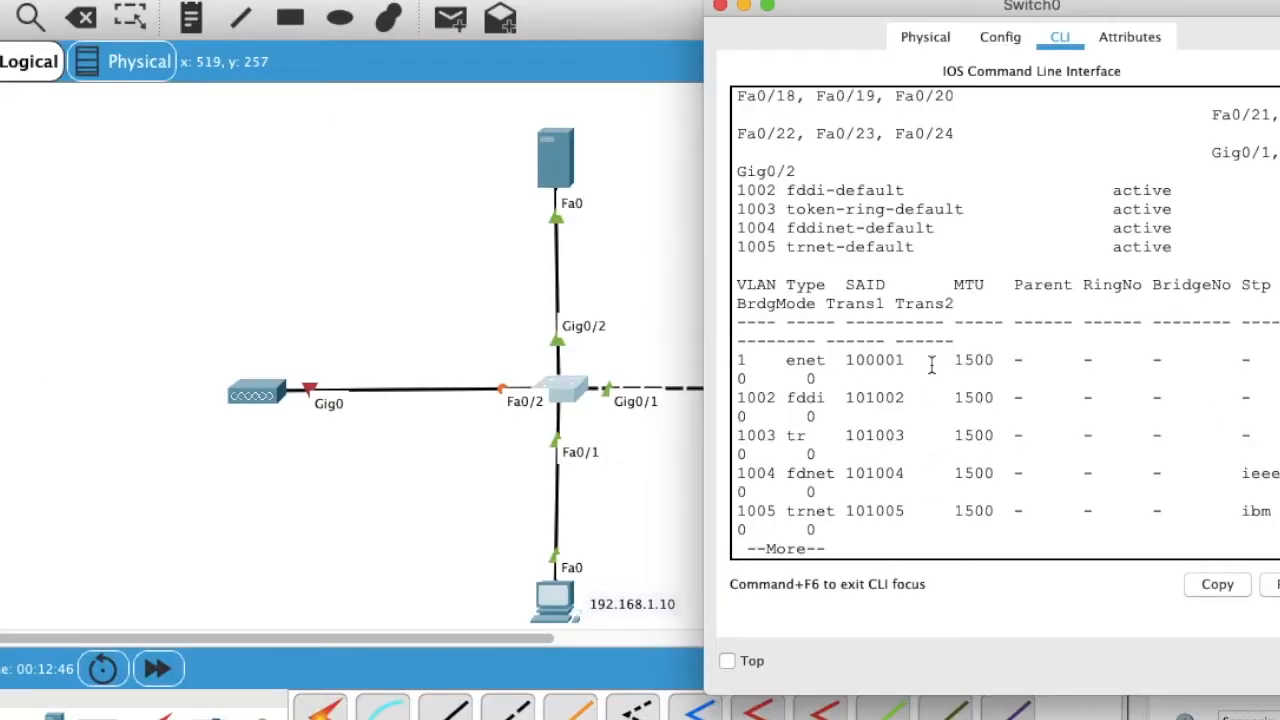
Step: Scroll back through Switch0's VLAN listing, then close the switch window to return to the topology
scroll(930, 366, up, 3)
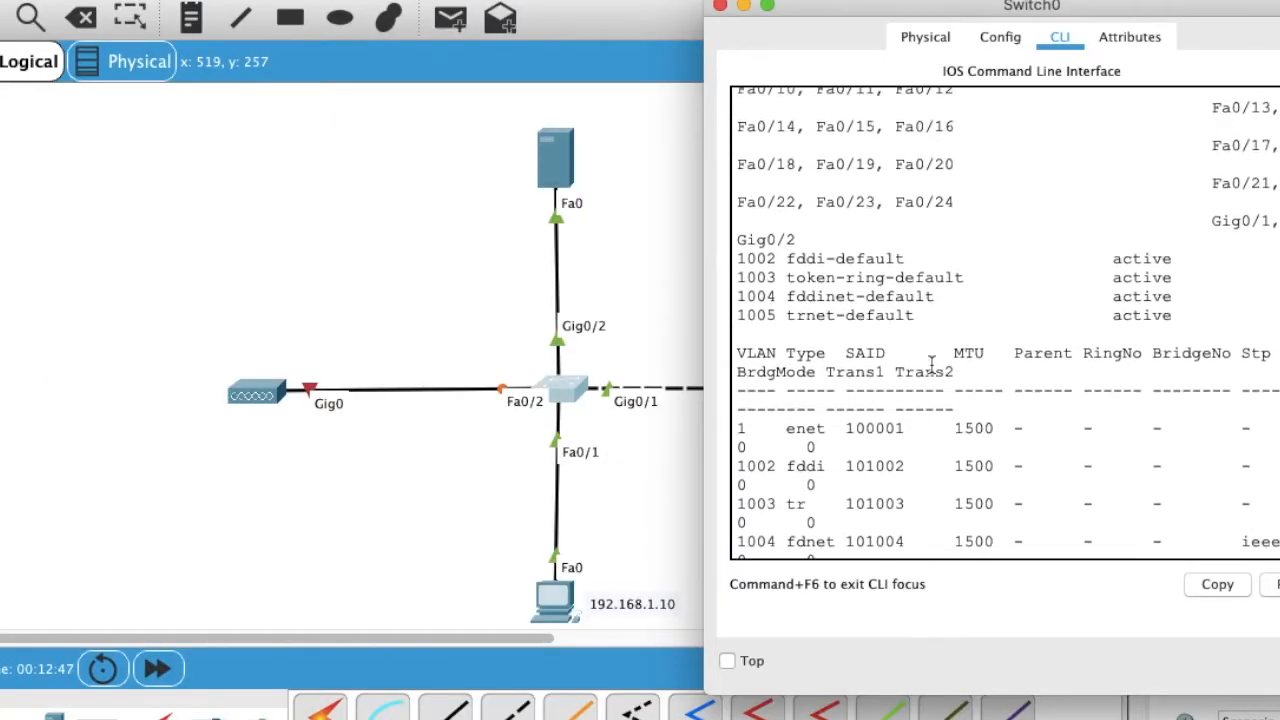
scroll(930, 364, up, 1)
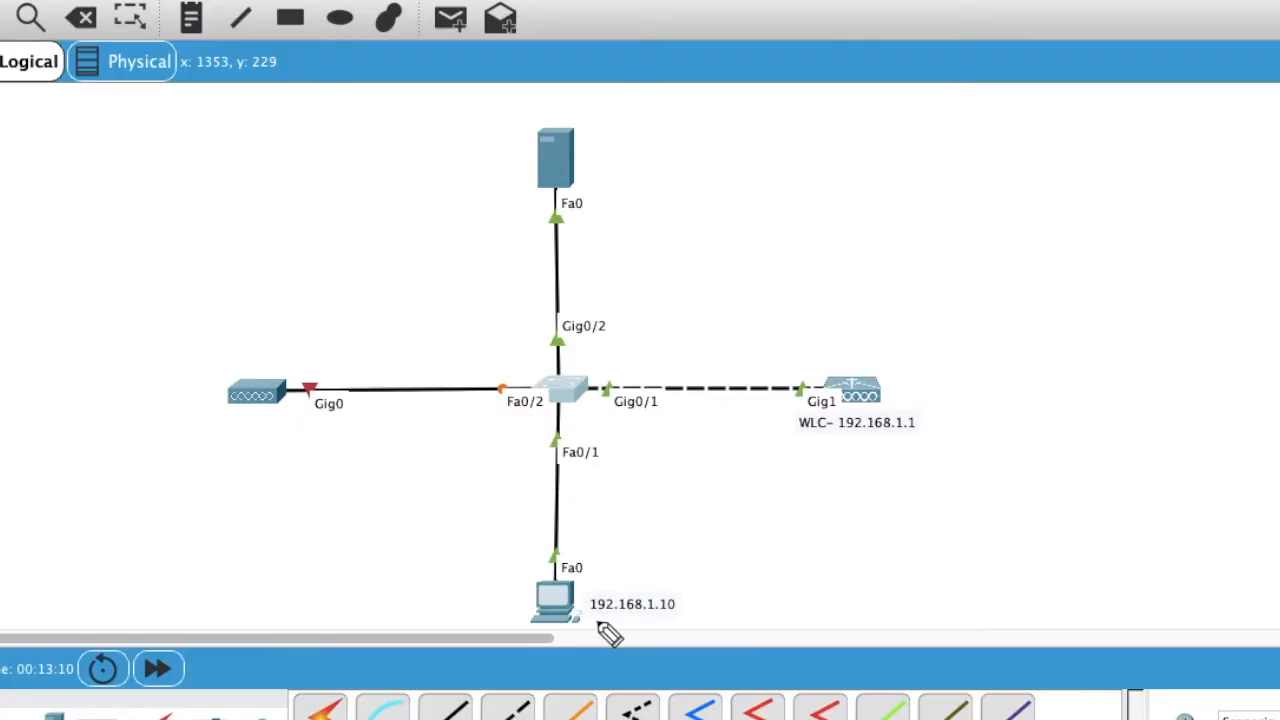
drag(806, 445, 922, 445)
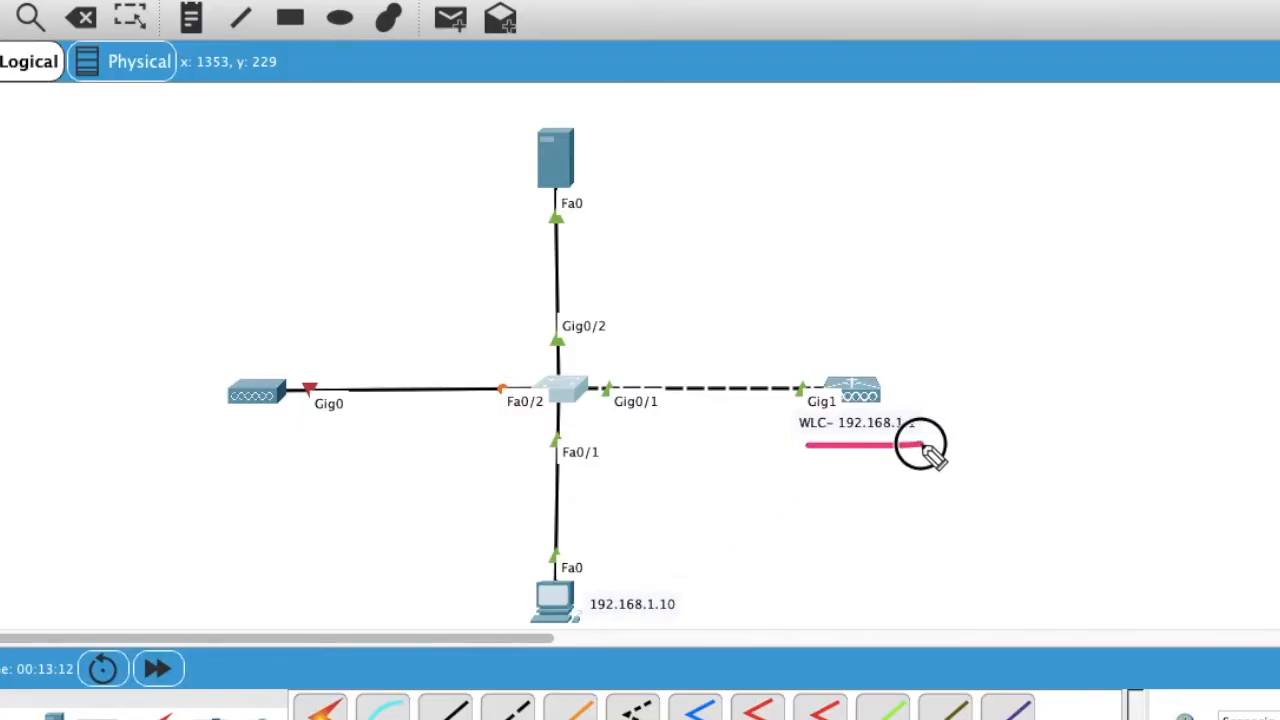
drag(586, 618, 684, 622)
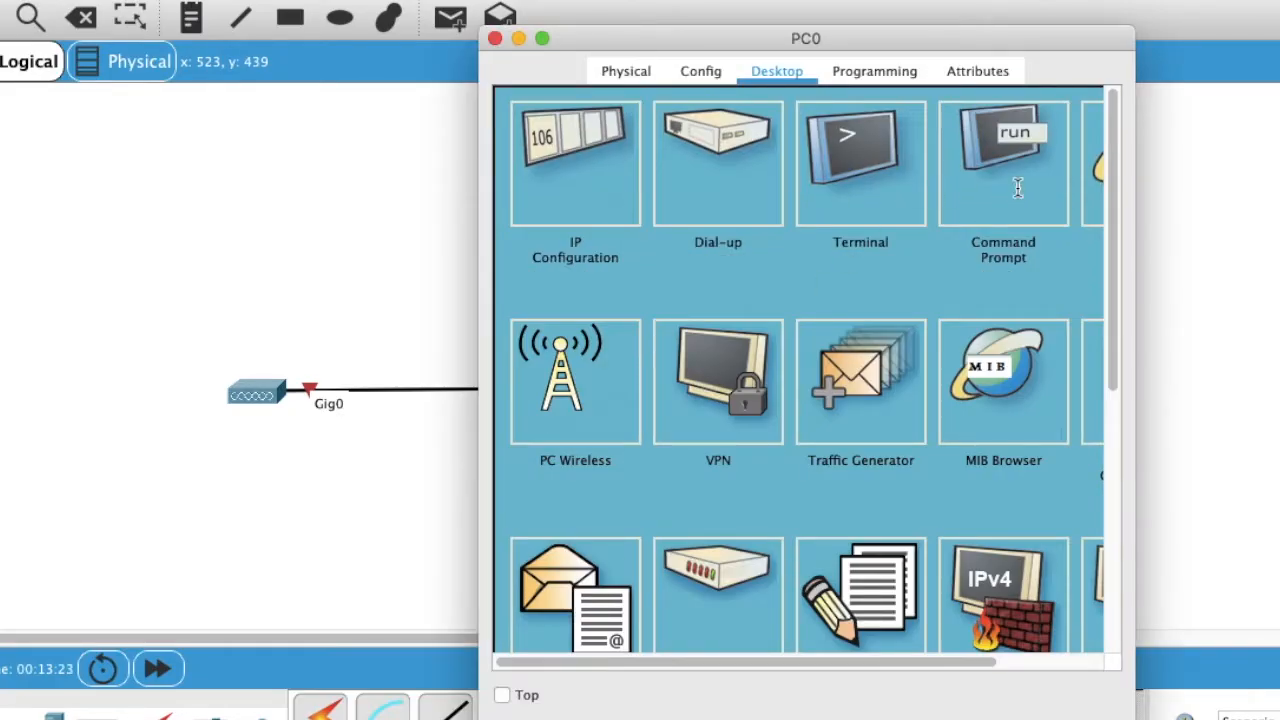
Step: From PC0's Command Prompt, ping 192.168.1.1 (3 of 4 replies), then close the prompt
click(1014, 182)
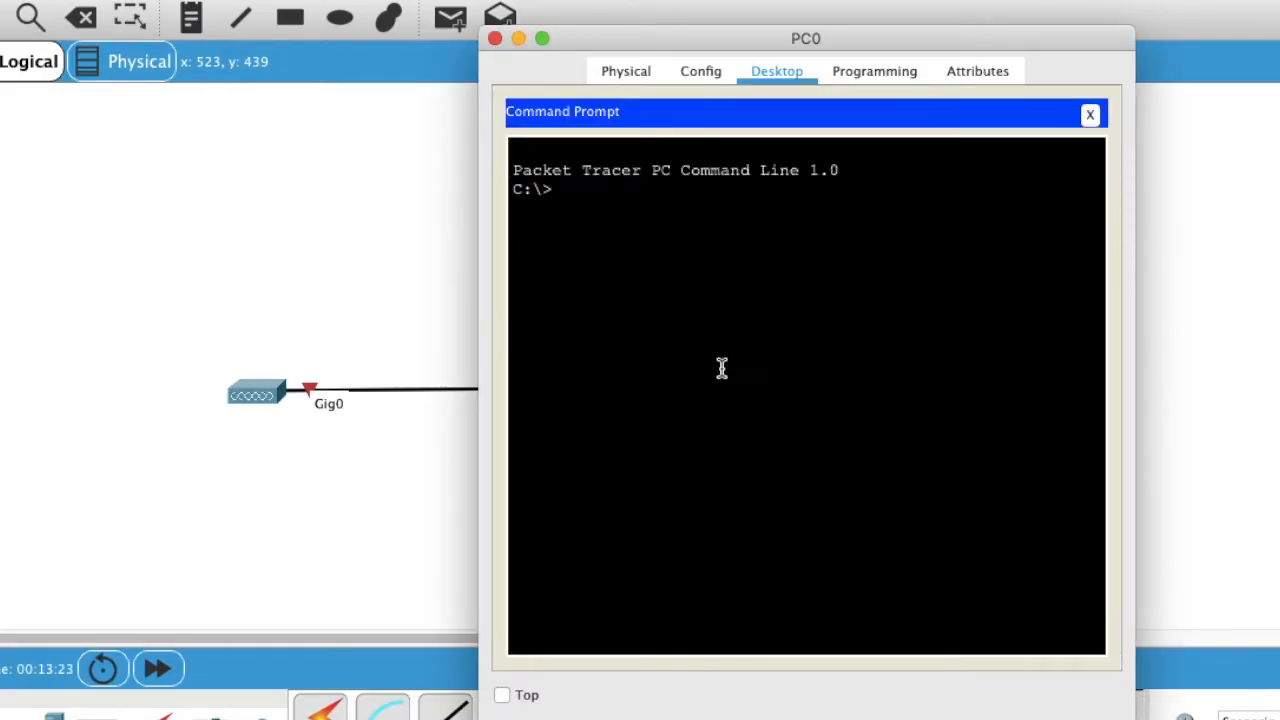
text(ping 192.168.1)
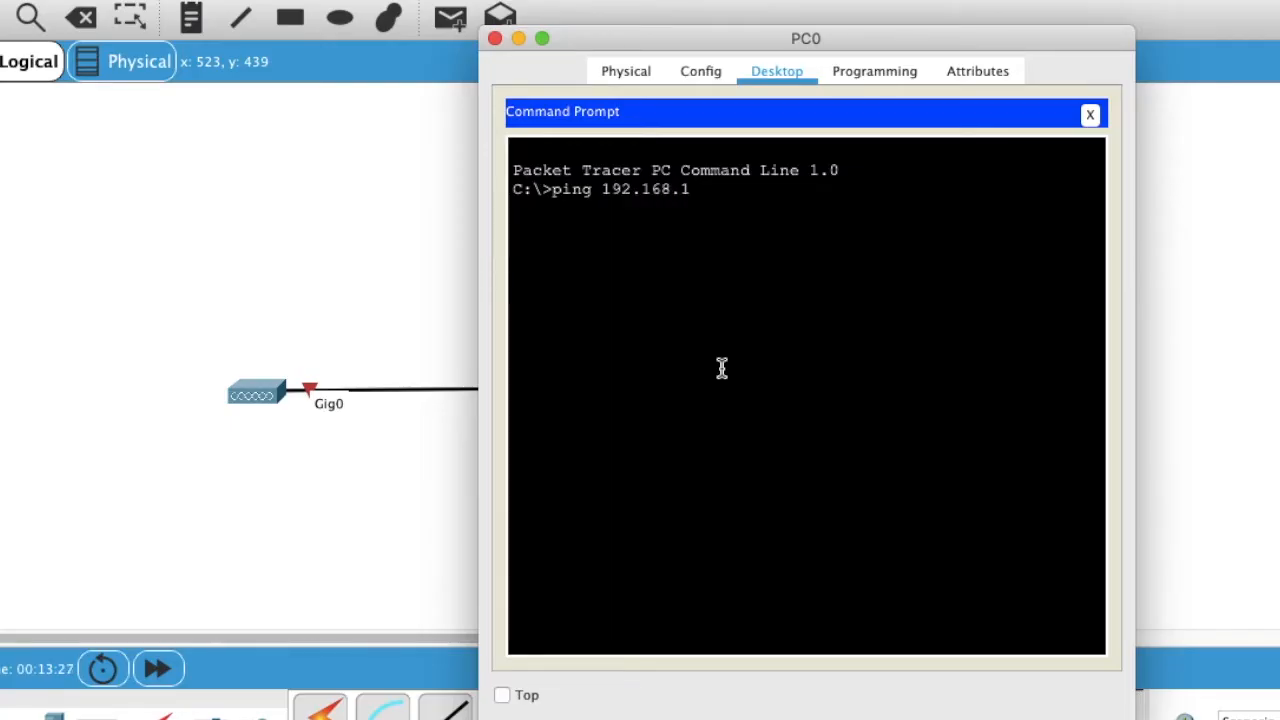
text(.1)
key(Return)
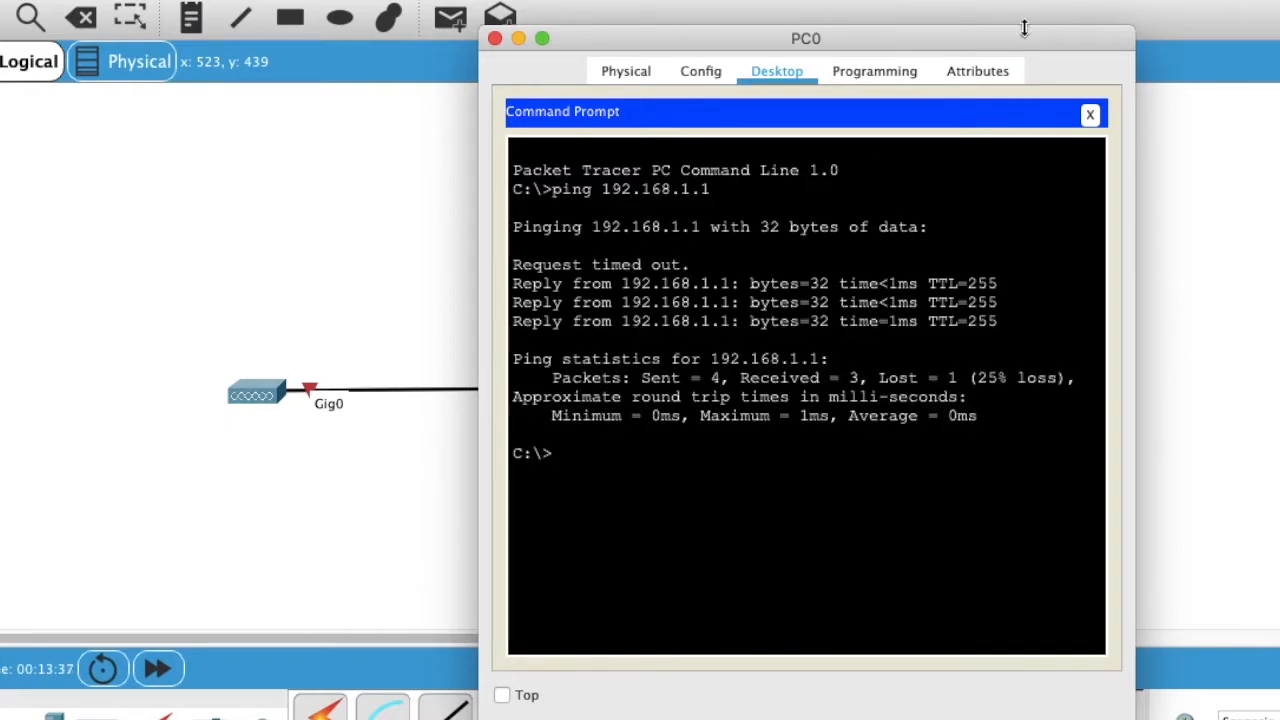
click(1090, 114)
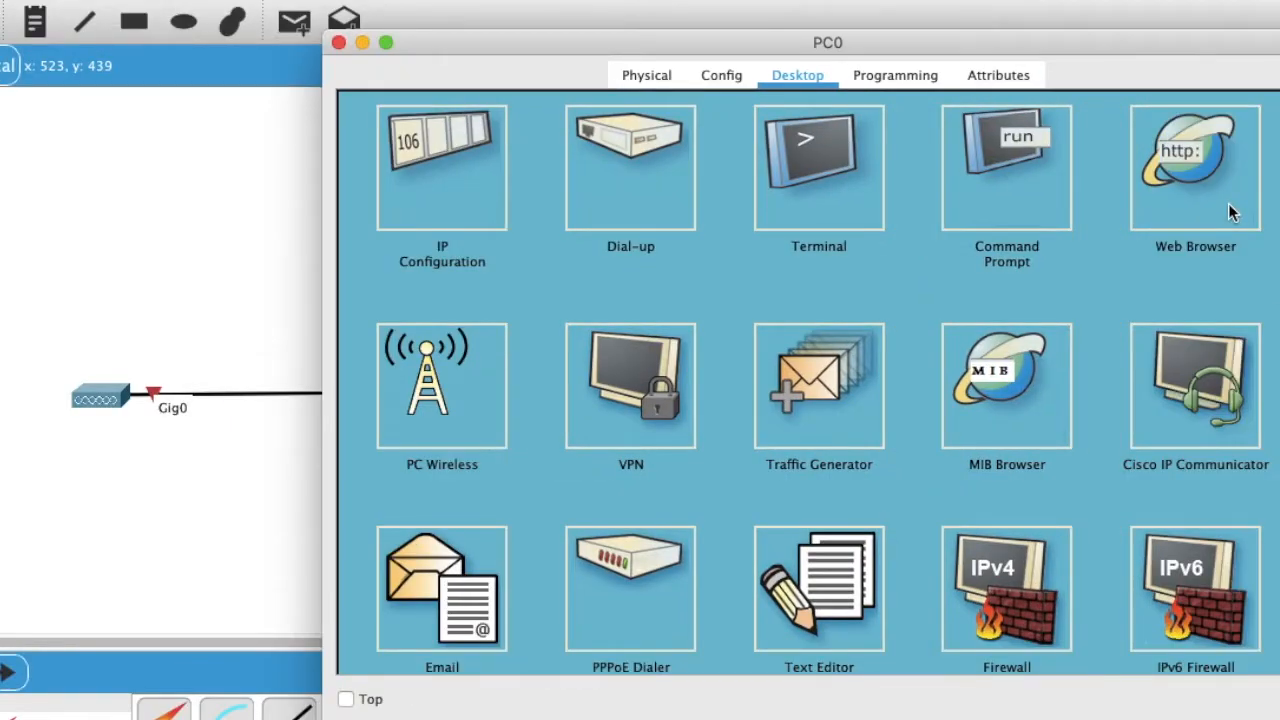
click(1195, 196)
click(601, 154)
text(http:)
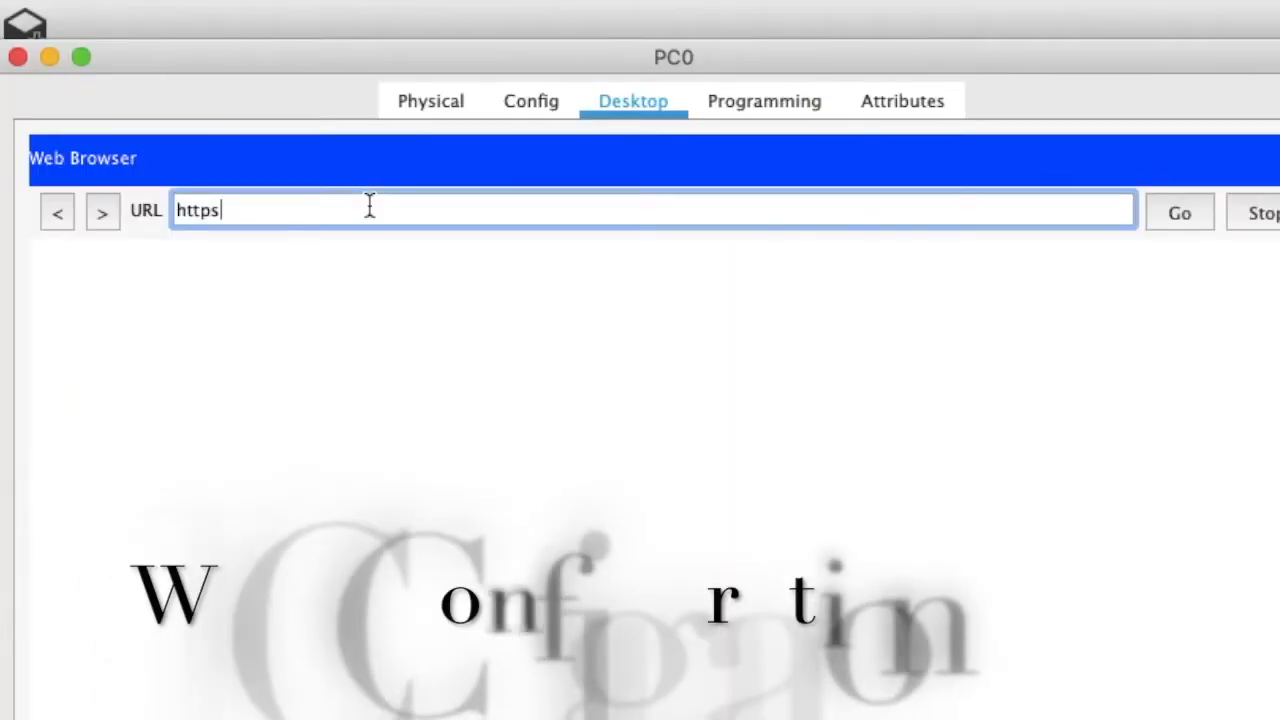
text(//1)
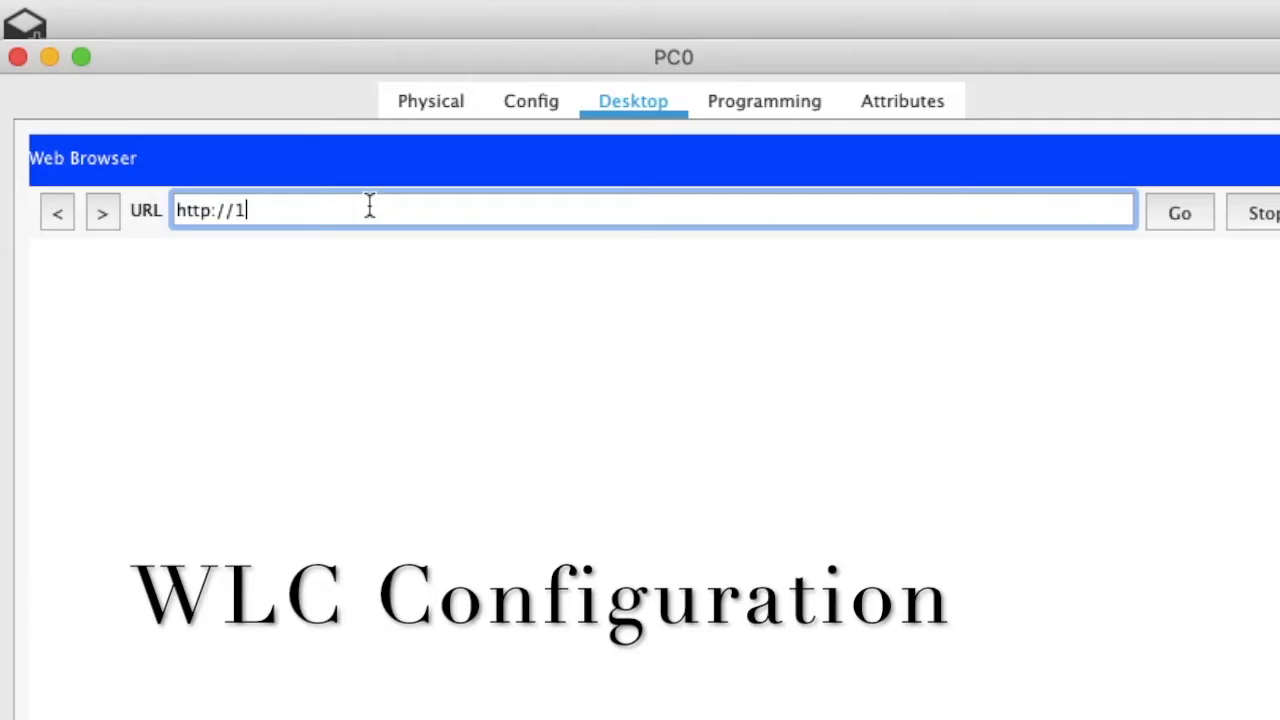
text(92.168./1)
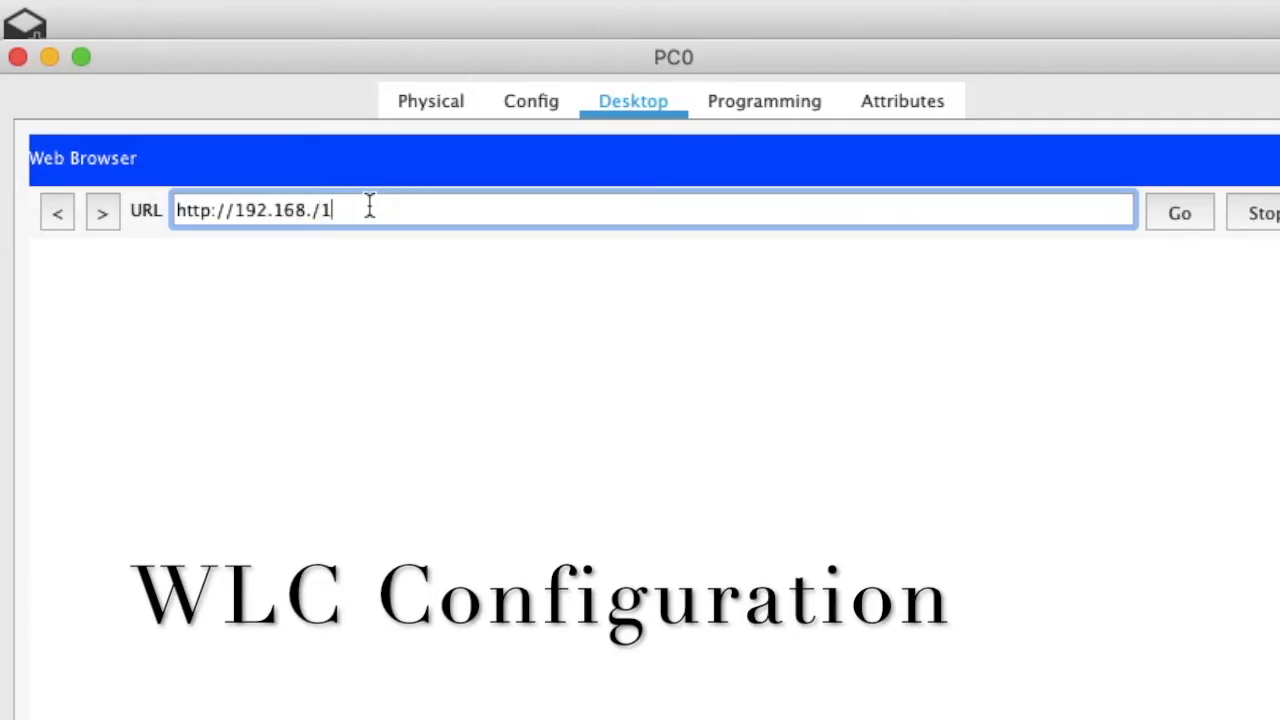
key(BackSpace)
key(BackSpace)
text(1.1)
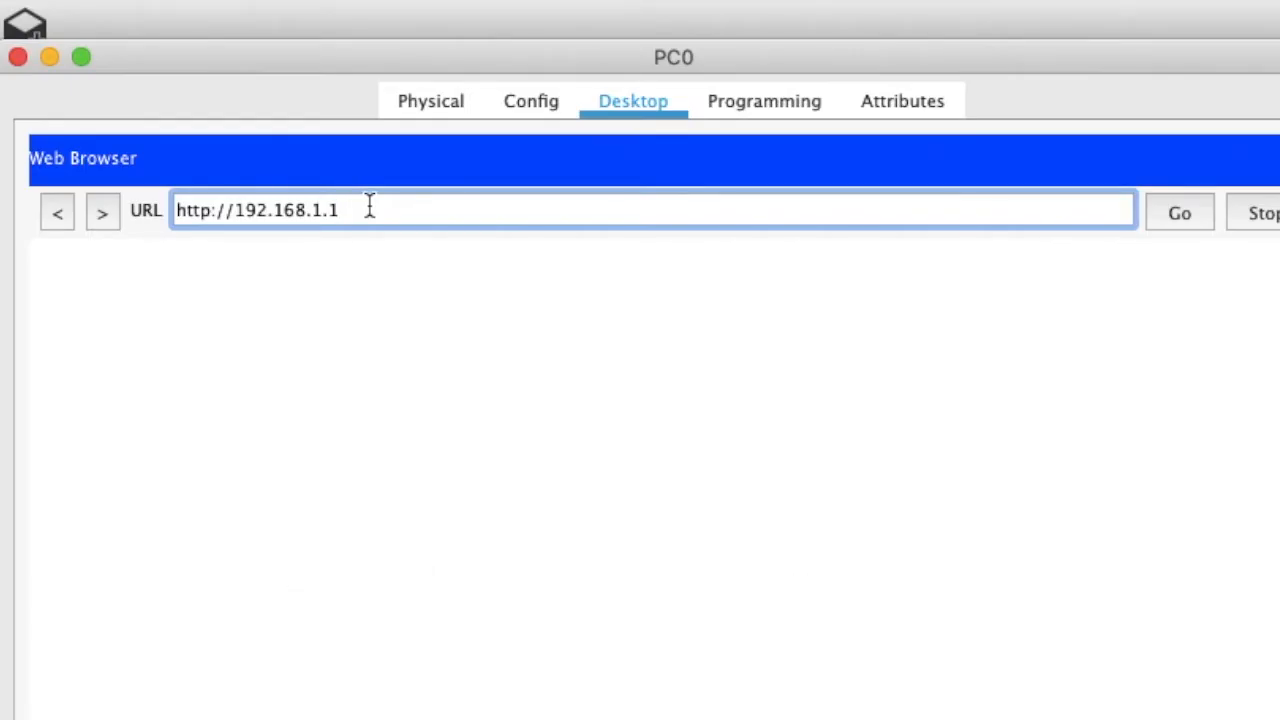
key(Return)
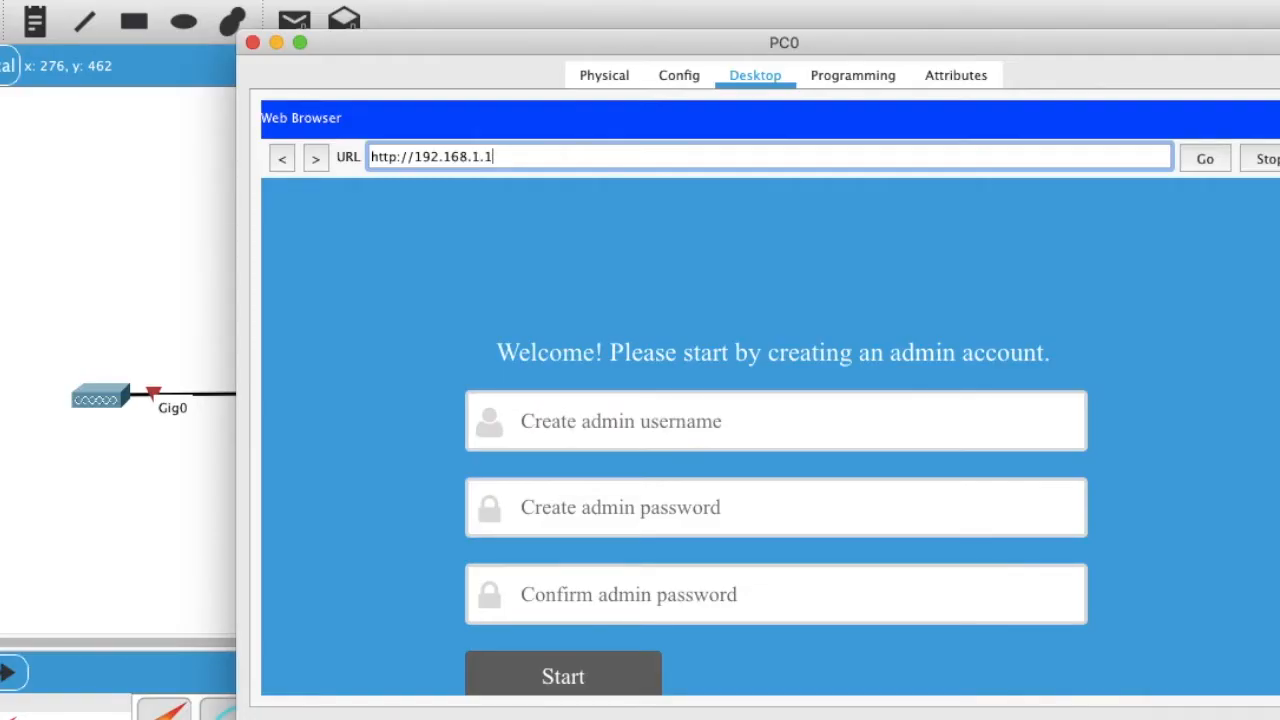
Step: Create the controller's admin account with a confirmed password and move on to controller setup
click(670, 425)
text(admin)
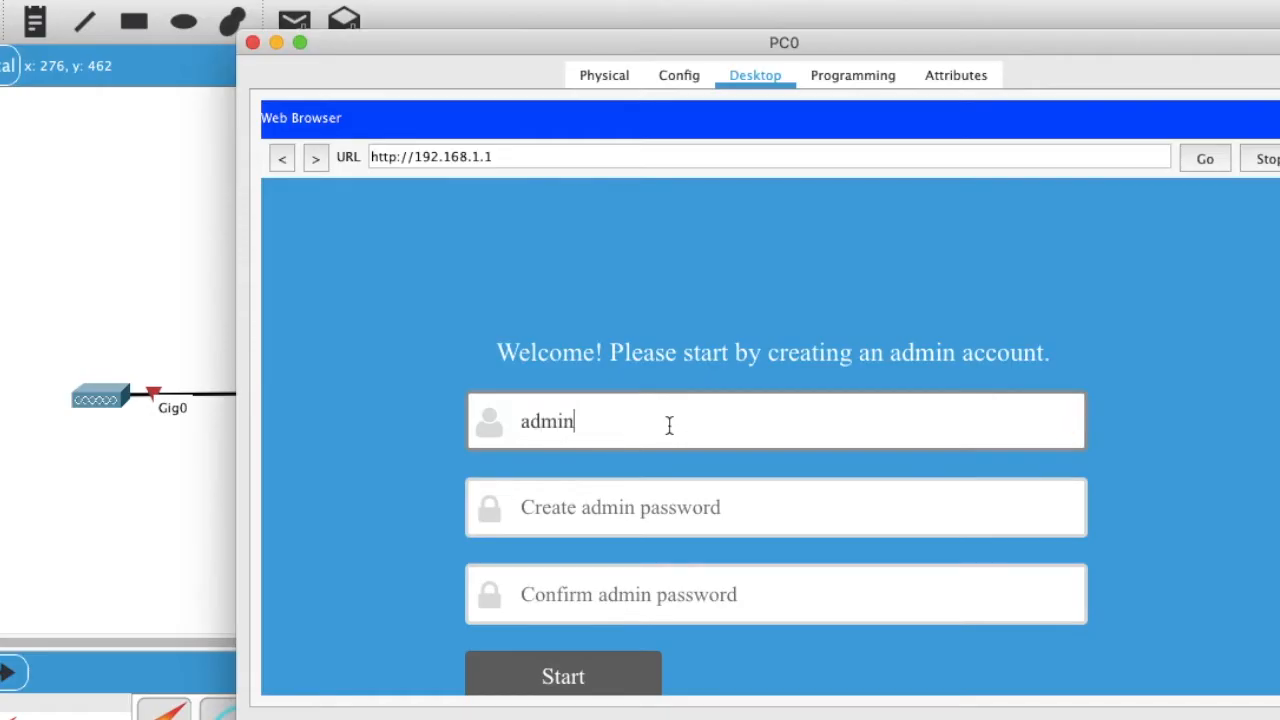
key(Tab)
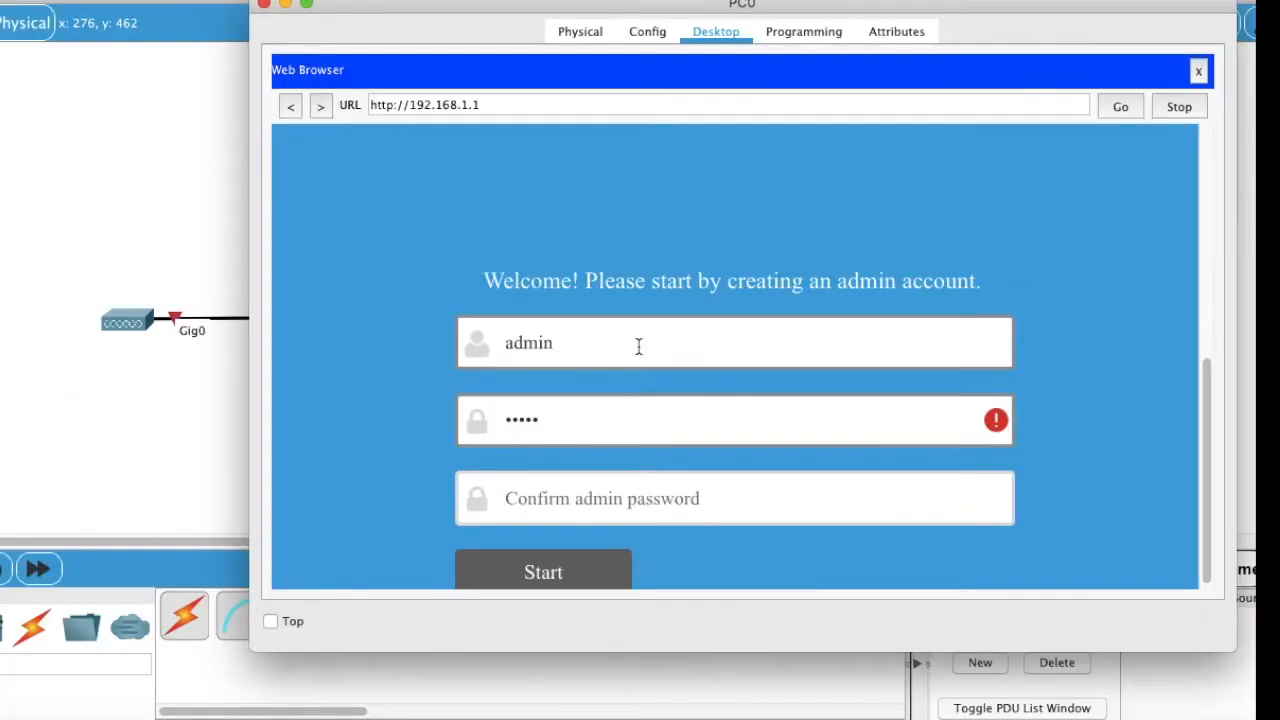
key(BackSpace)
key(BackSpace)
key(BackSpace)
text(adminpass)
key(Return)
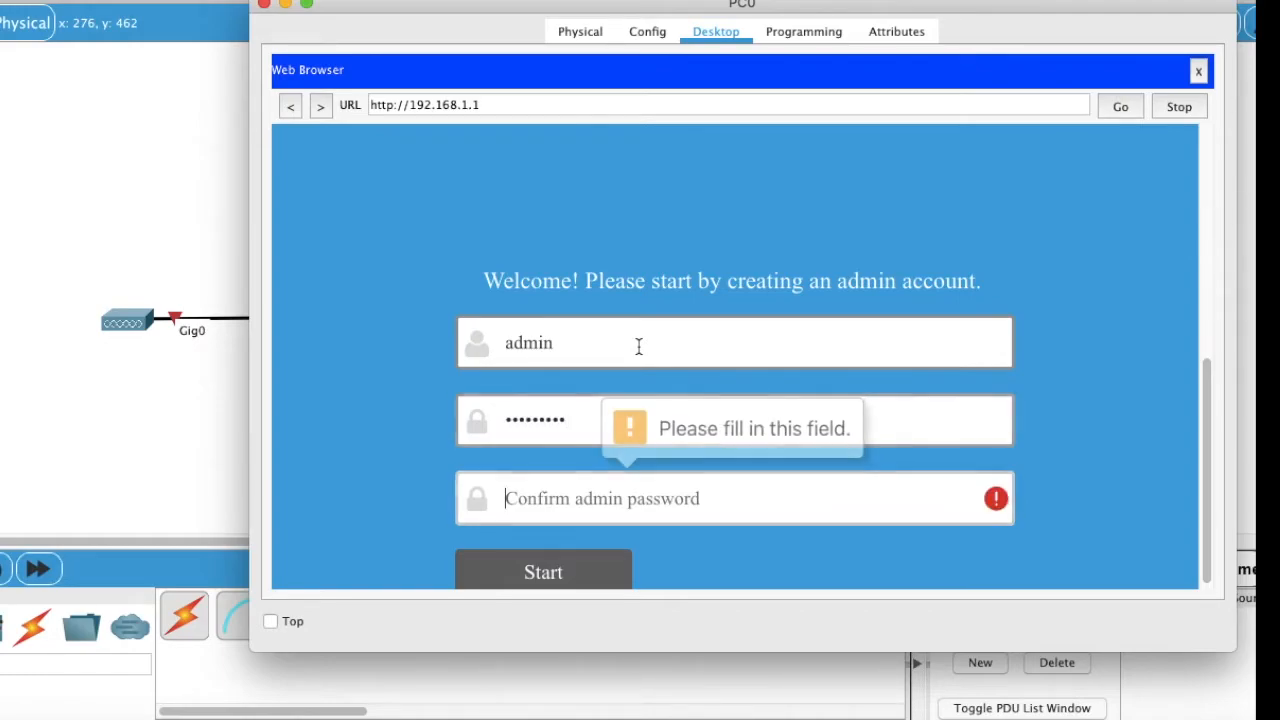
text(adminpa)
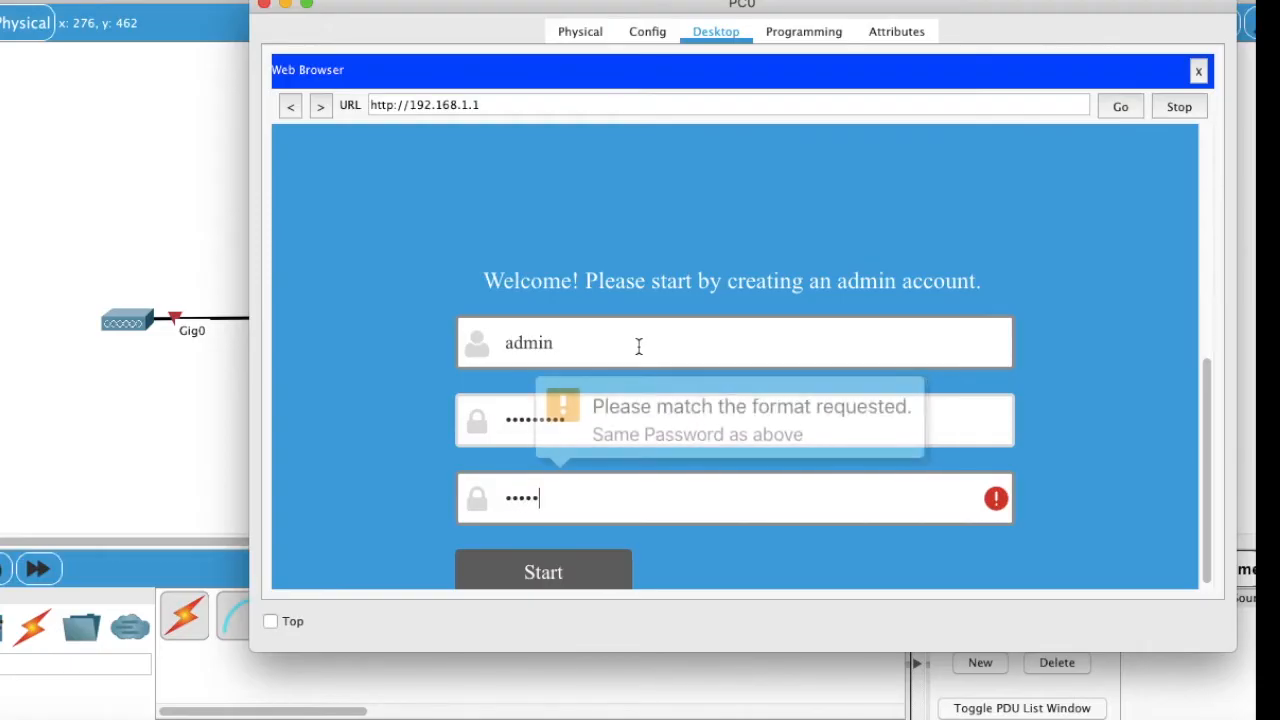
text(ss)
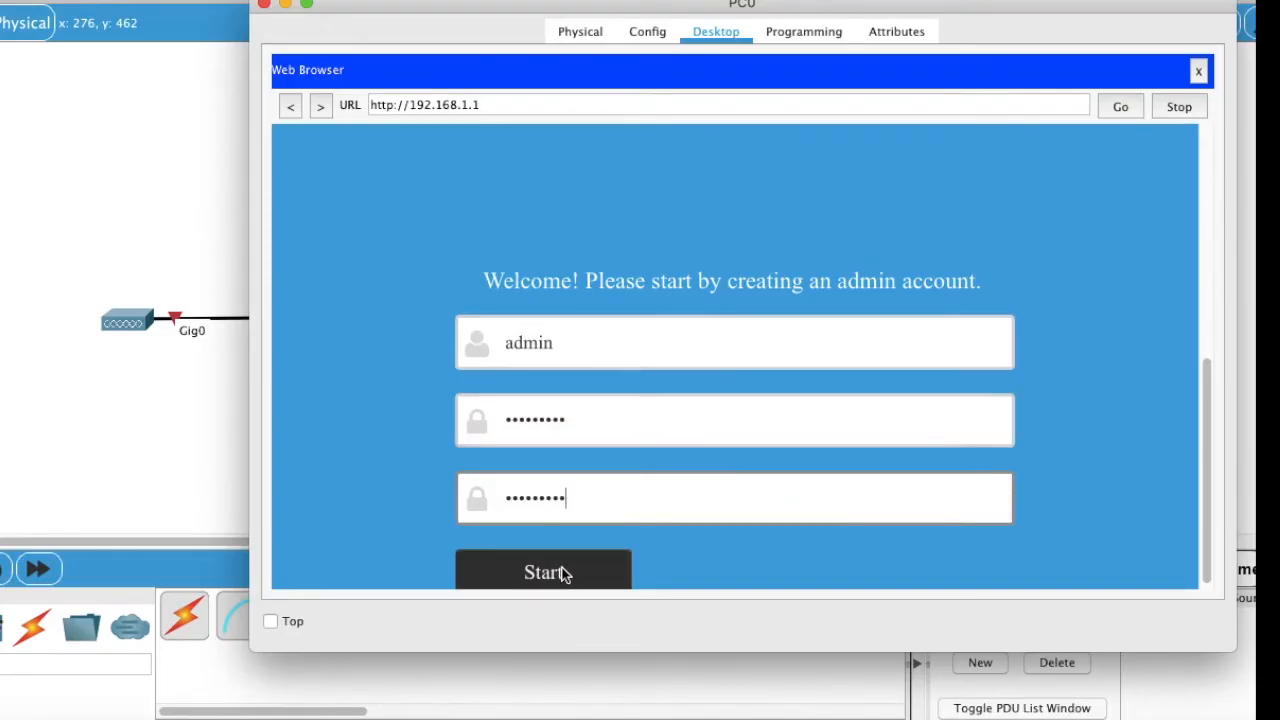
click(562, 574)
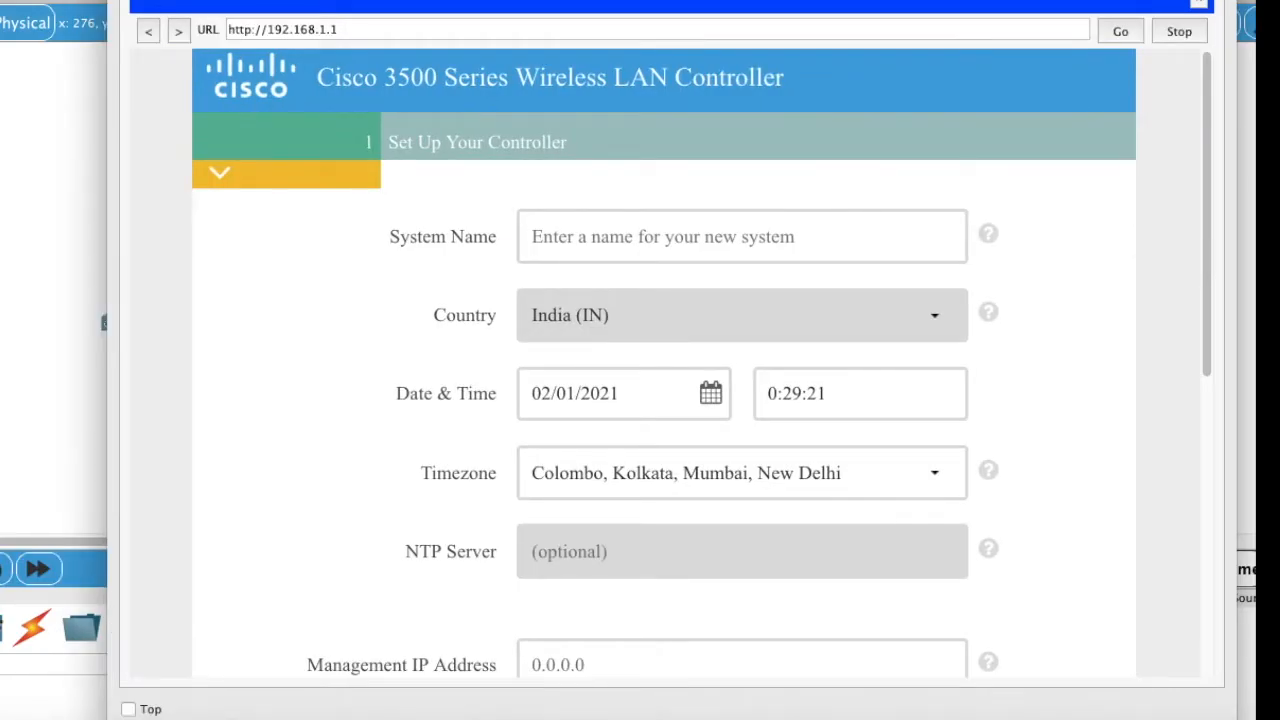
click(545, 236)
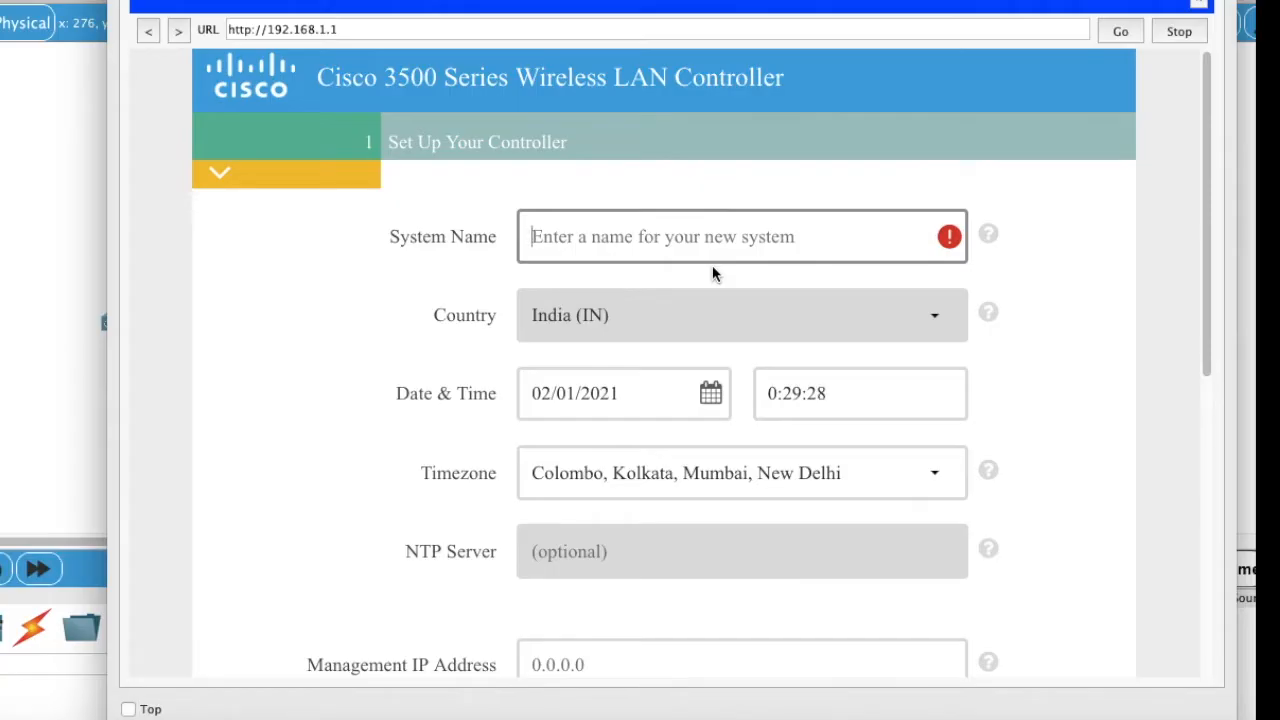
Step: Name the controller WLC-01 and give it management IP 192.168.1.1
text(WLC-)
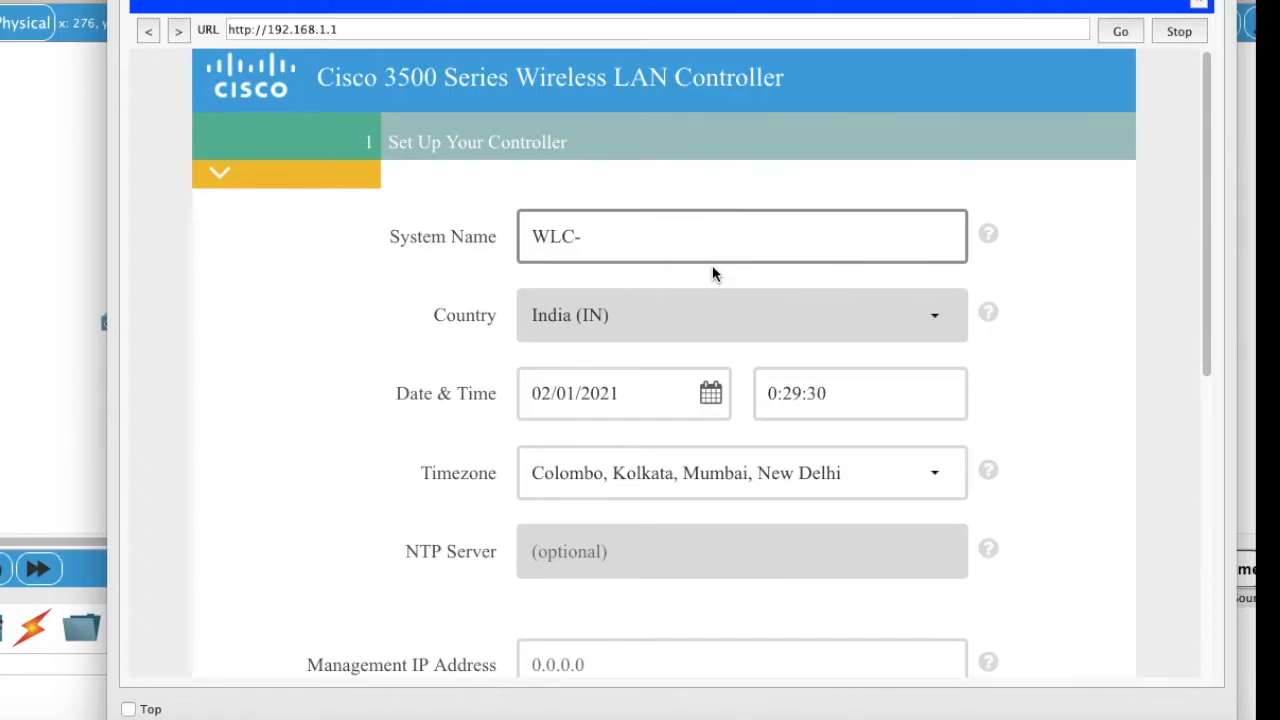
text(01)
scroll(676, 392, down, 2)
scroll(676, 394, down, 2)
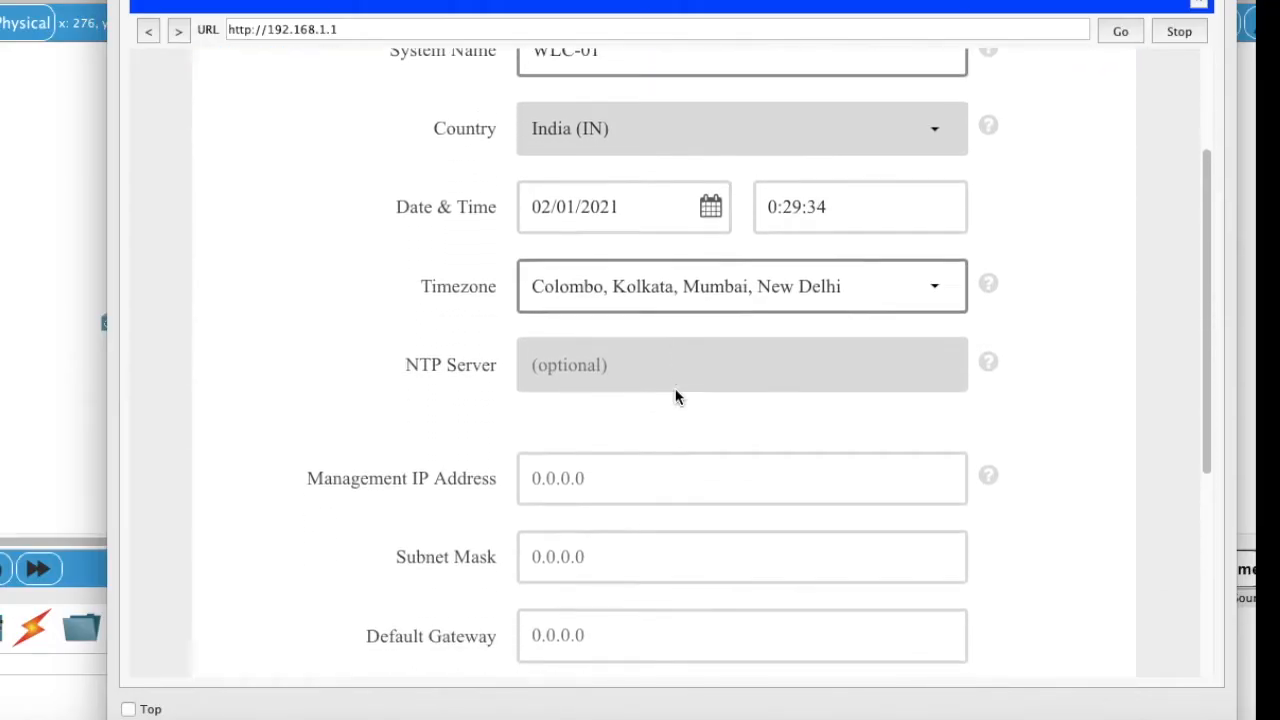
scroll(675, 398, up, 1)
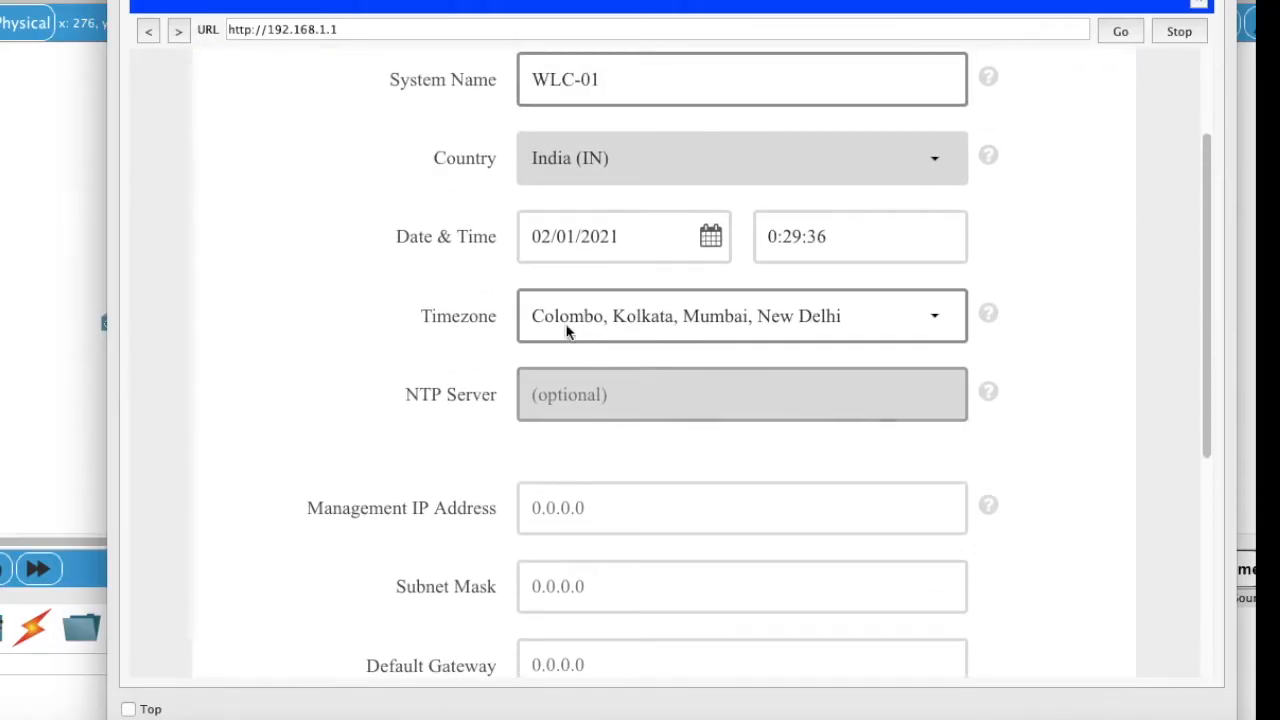
scroll(713, 338, down, 3)
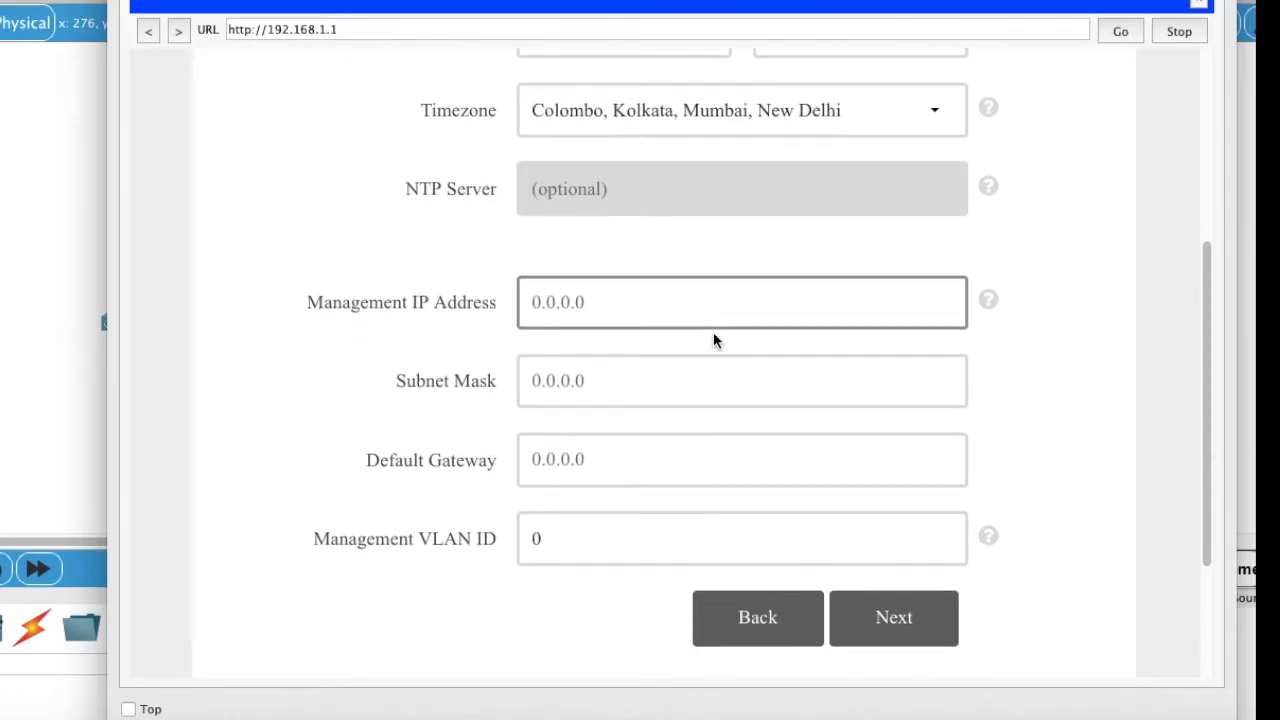
click(684, 309)
text(1)
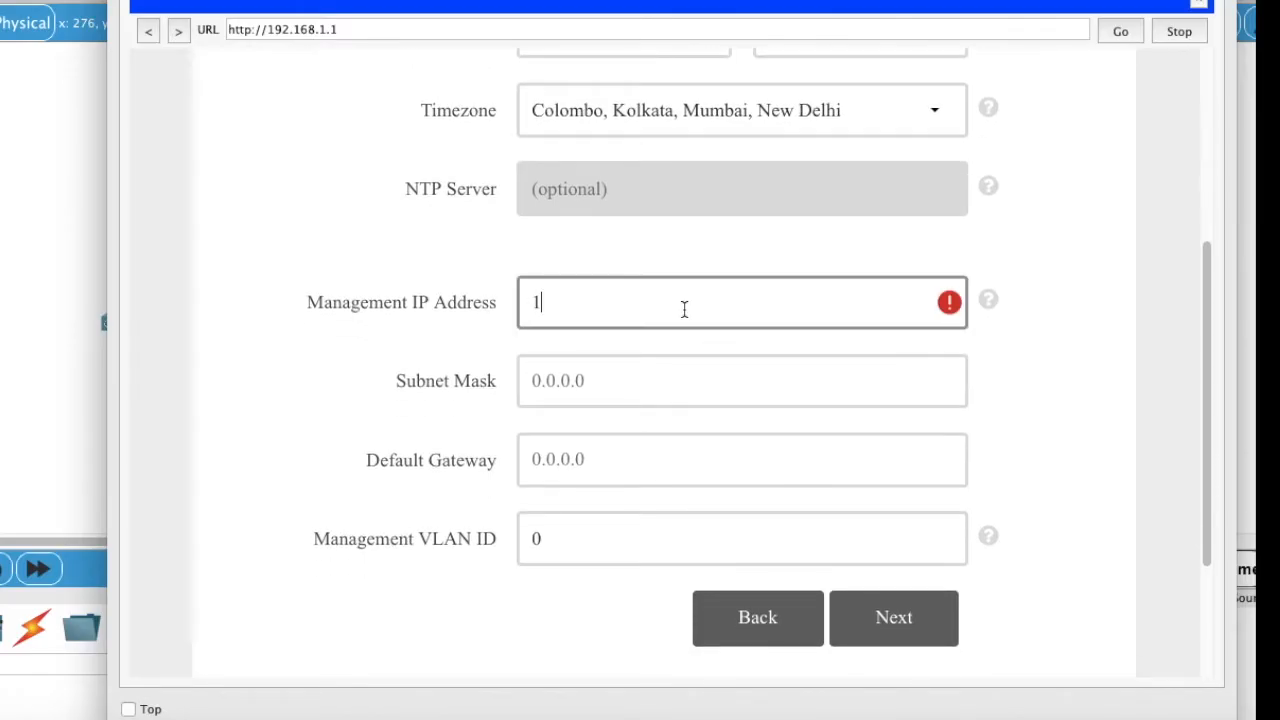
text(92.168.1.1)
Step: Set subnet mask 255.255.255.0 and default gateway 192.168.1.100, then continue to wireless networks
click(666, 380)
text(2)
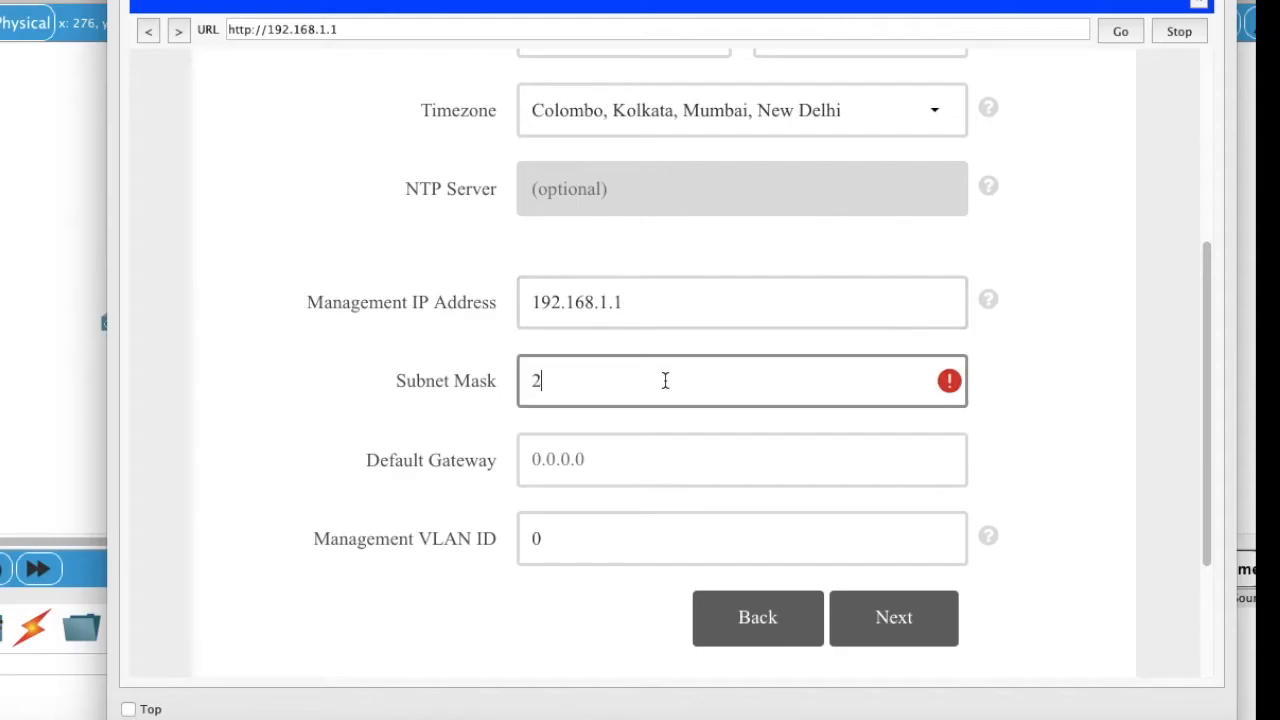
text(55.255.255.0)
key(Tab)
text(192.168.1)
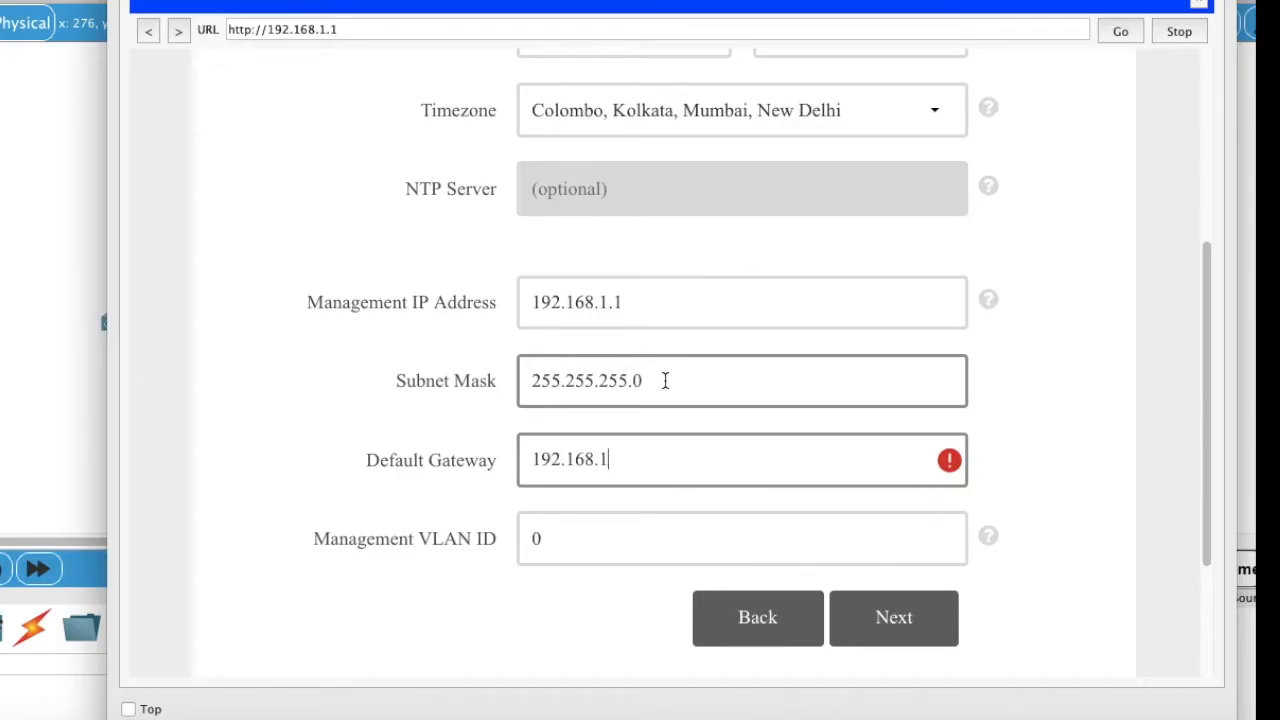
text(.100)
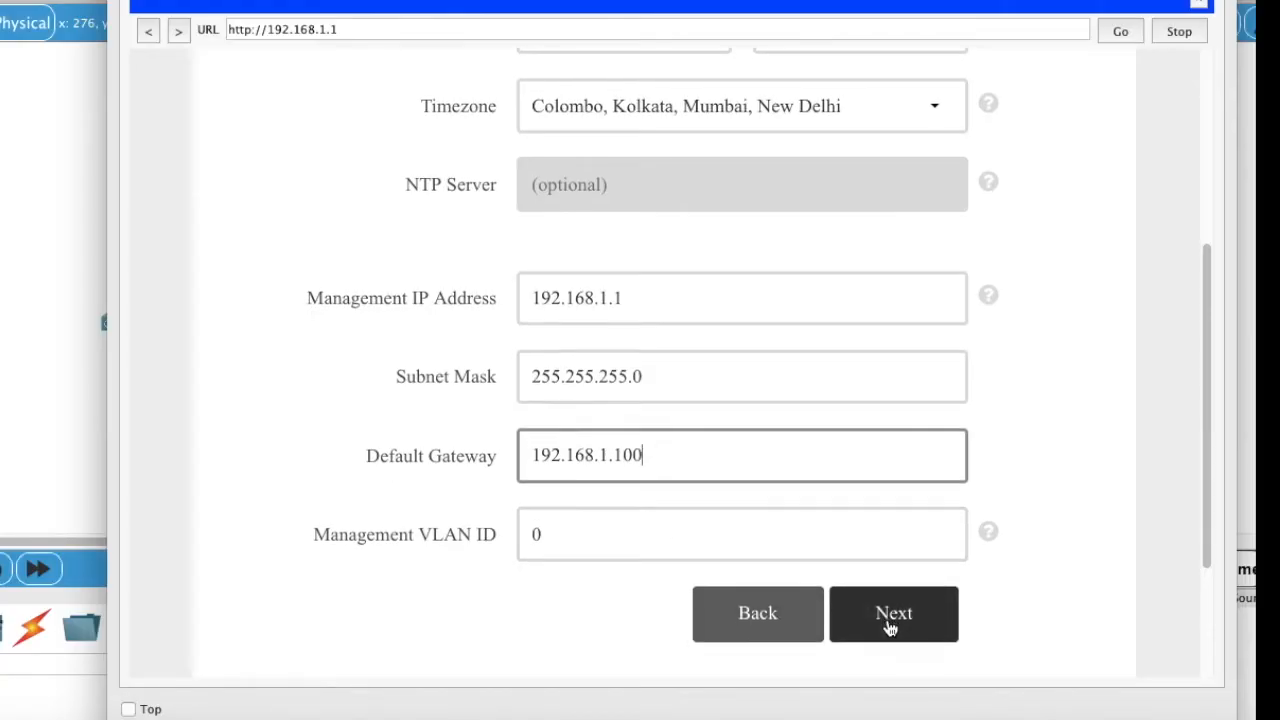
scroll(890, 625, down, 4)
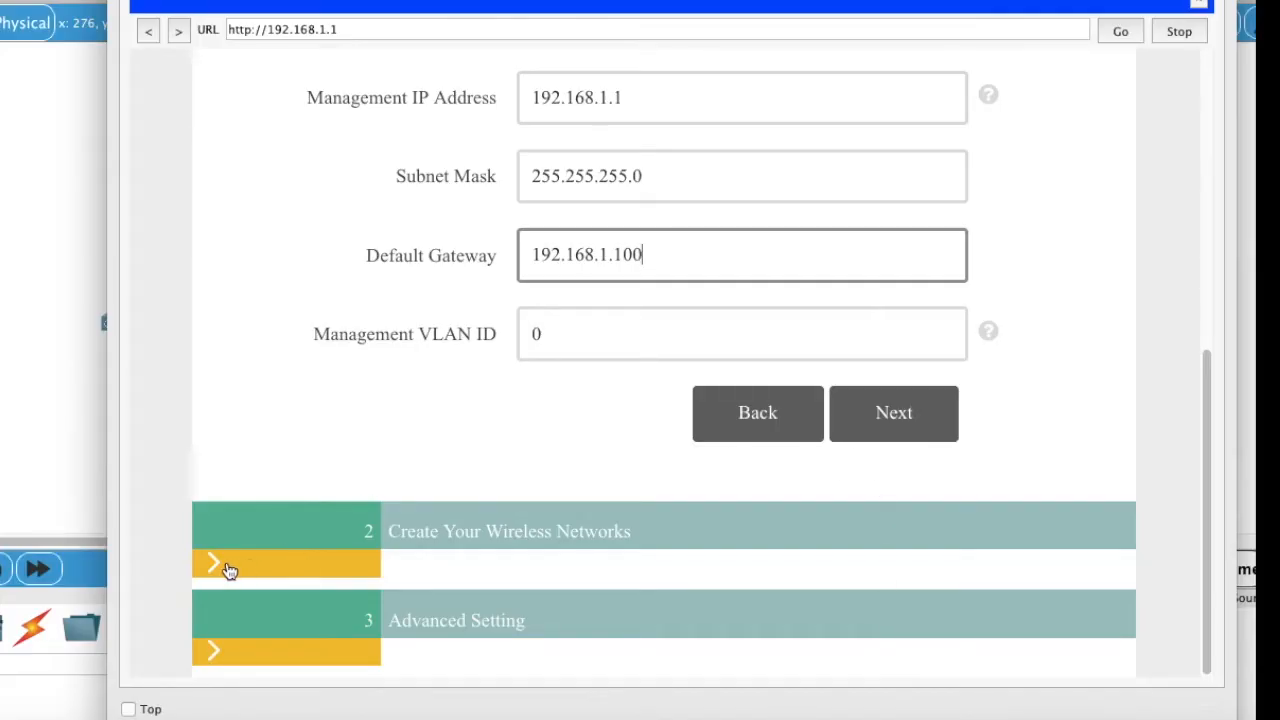
click(877, 426)
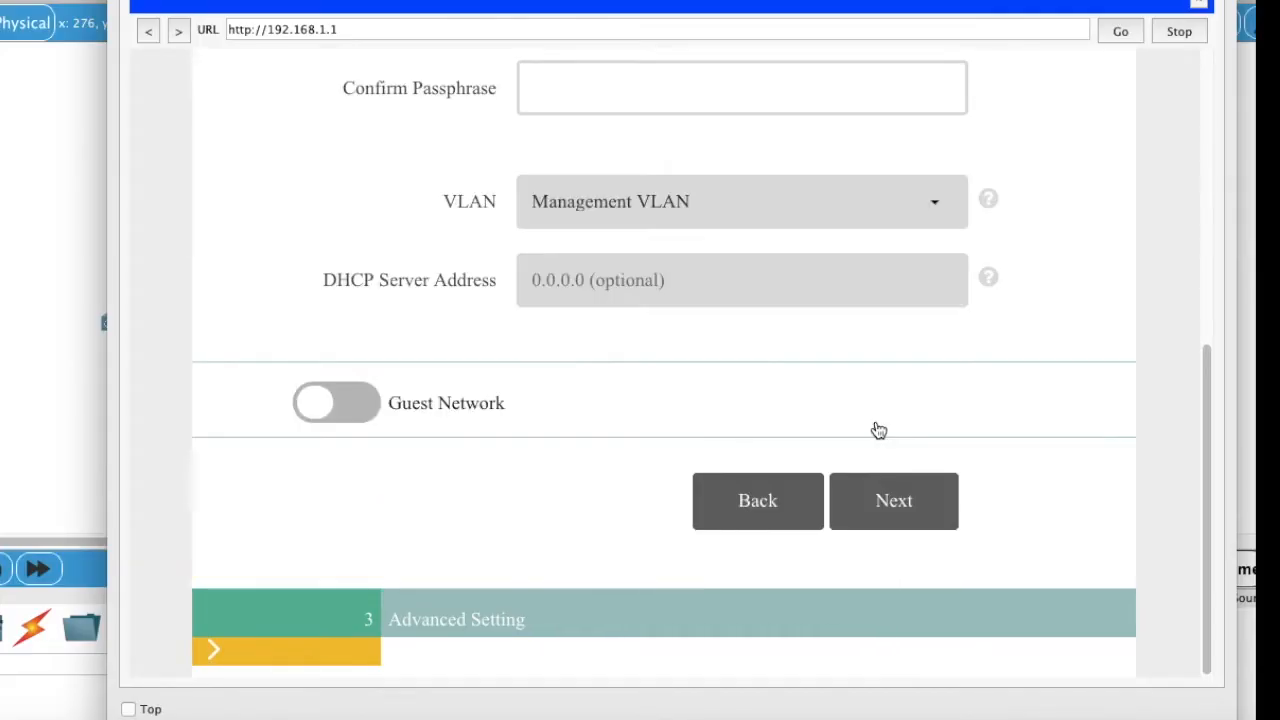
Step: Name the employee wireless network Sale-team
scroll(680, 346, up, 10)
scroll(682, 350, down, 1)
click(680, 342)
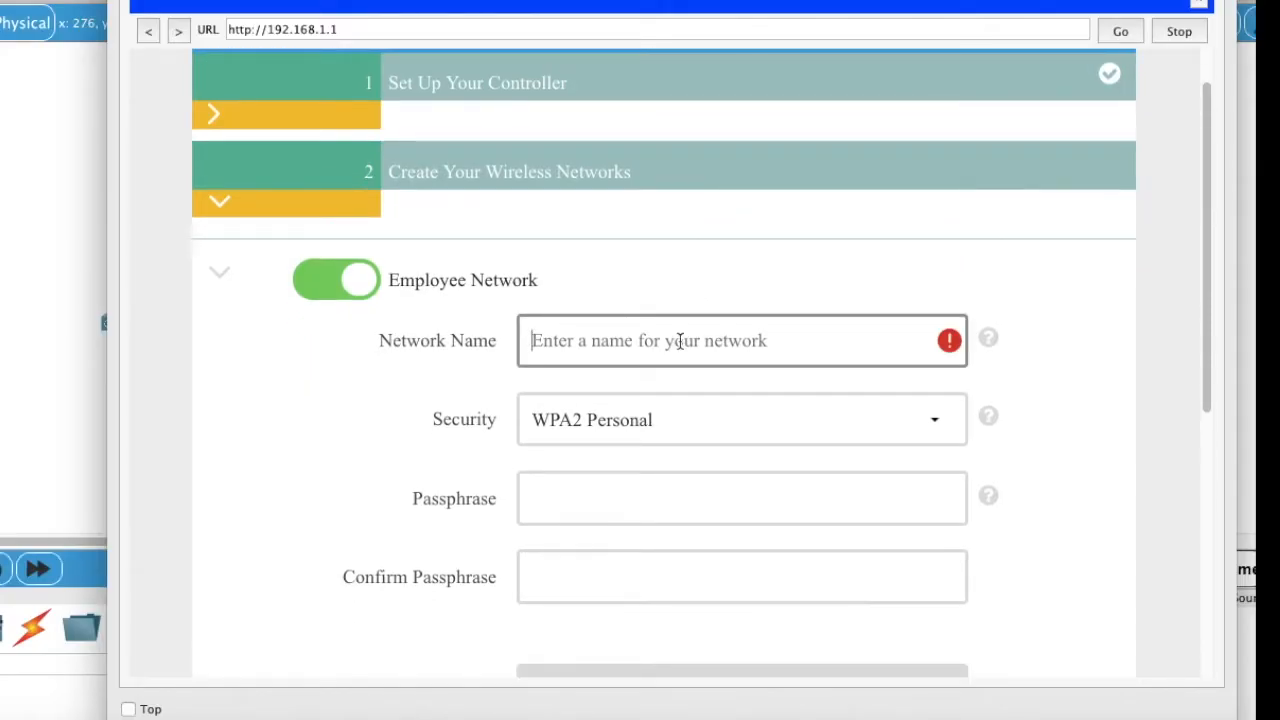
text(S)
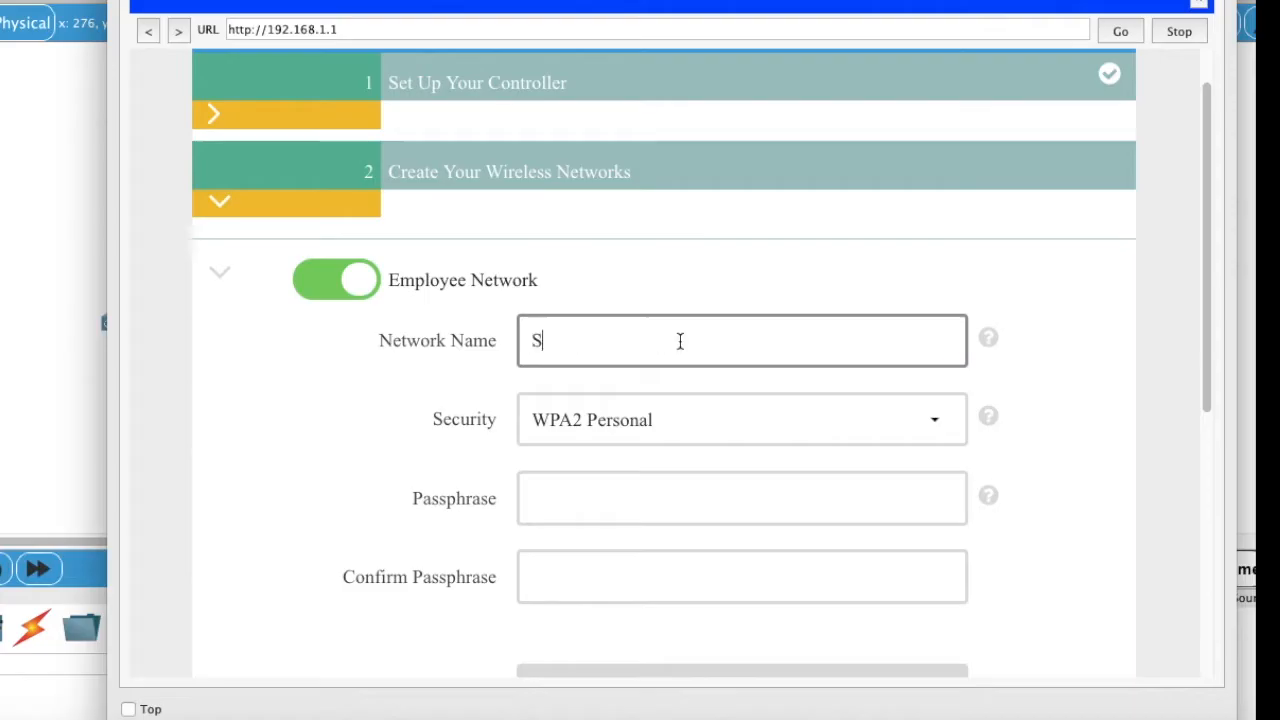
text(ale-team)
Step: Enter and confirm the WPA2 Personal passphrase, keeping advanced defaults to reach the summary
scroll(675, 469, down, 2)
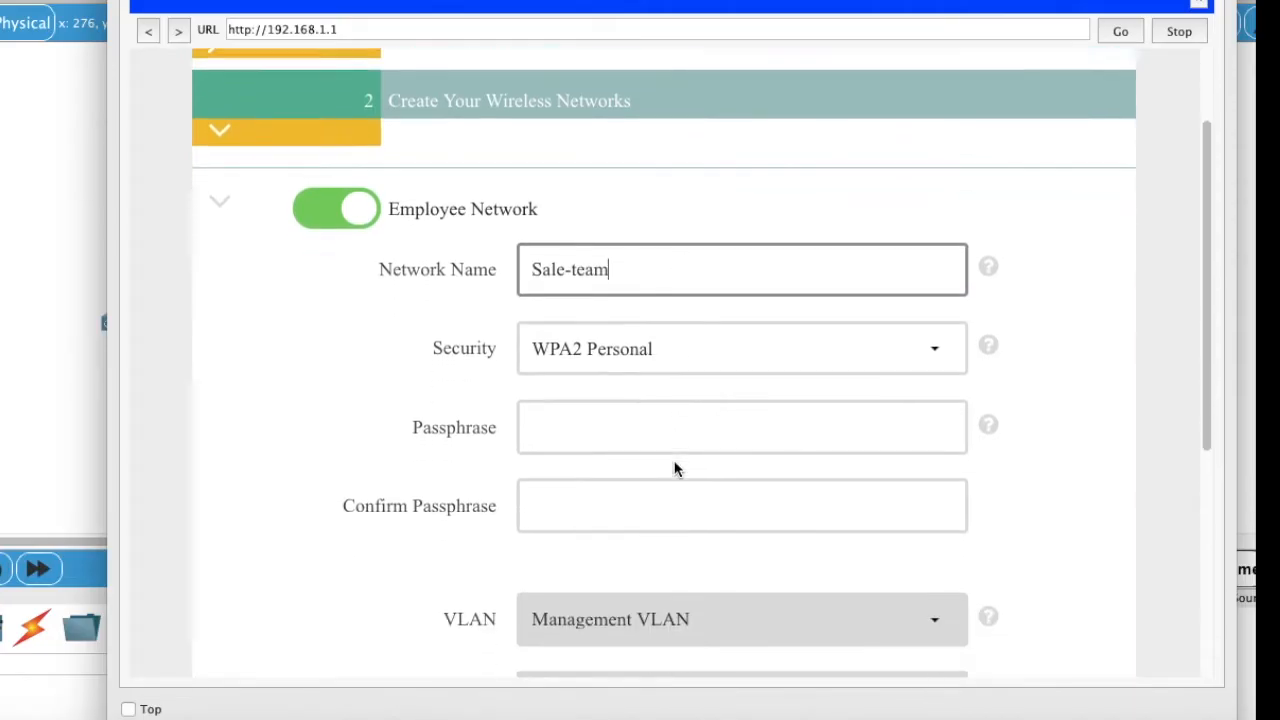
click(651, 420)
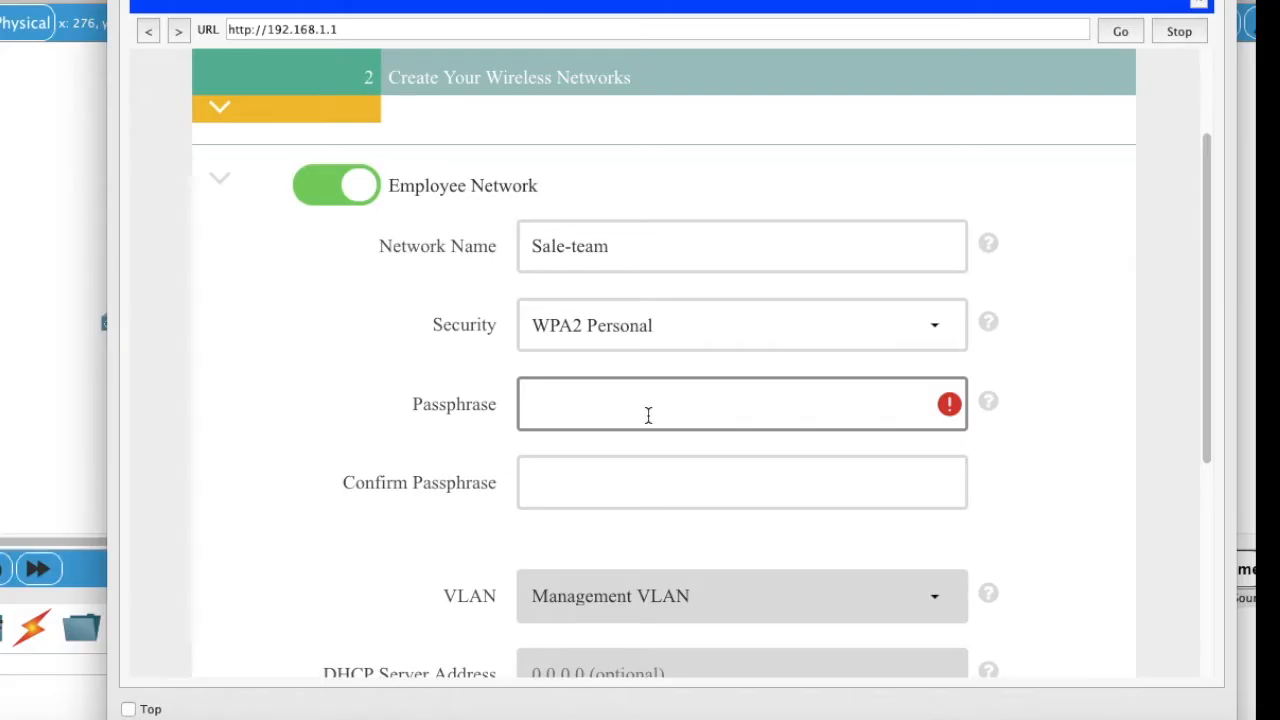
text(•••••••••)
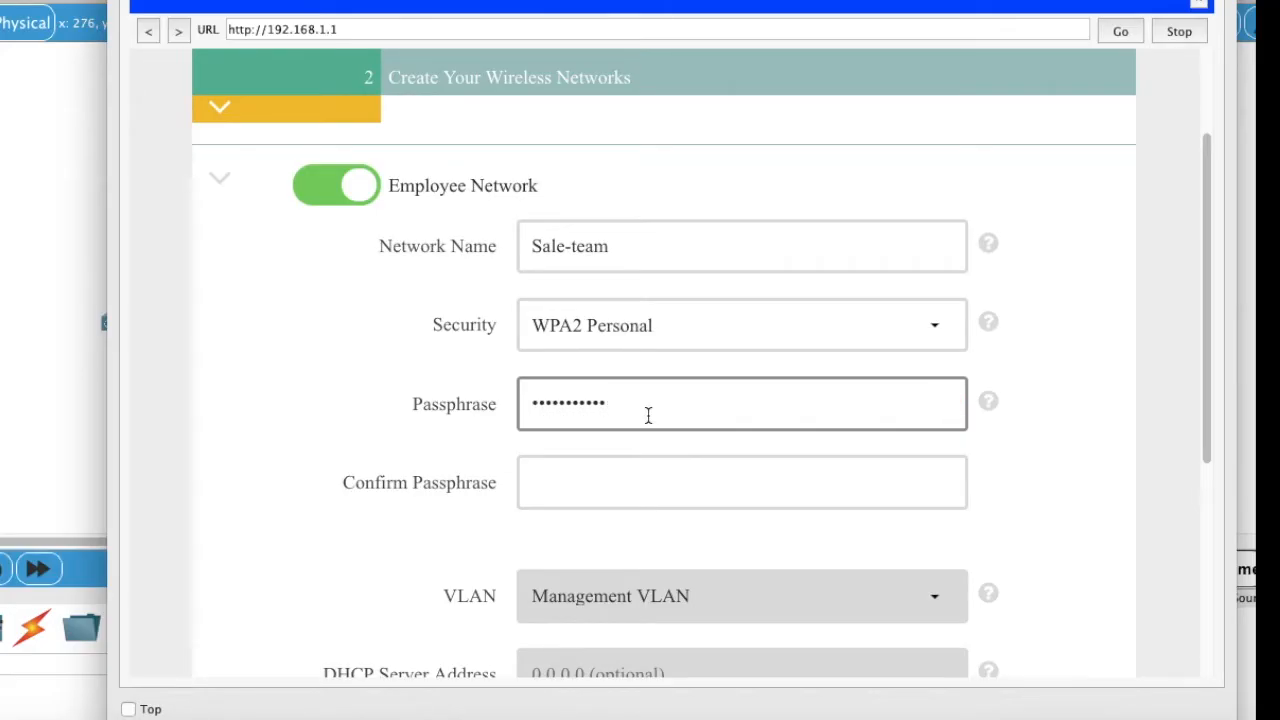
key(Tab)
text(•••••)
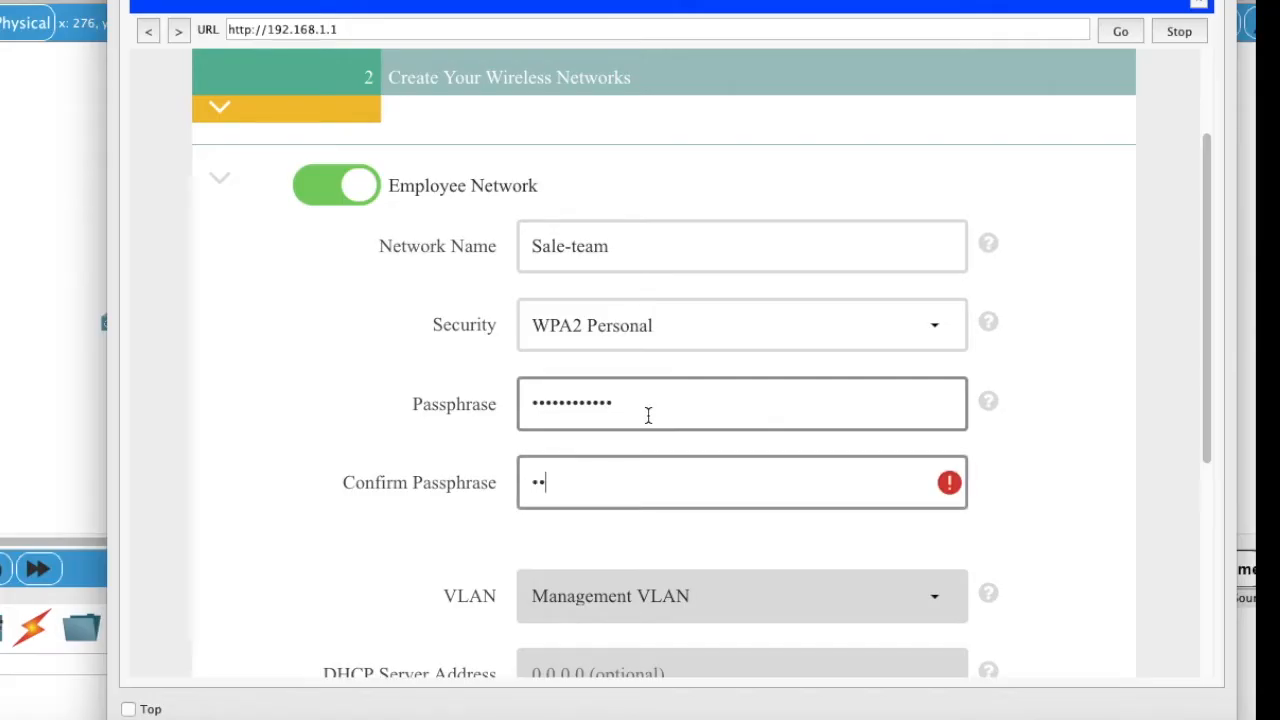
text(•••••••)
scroll(674, 491, down, 3)
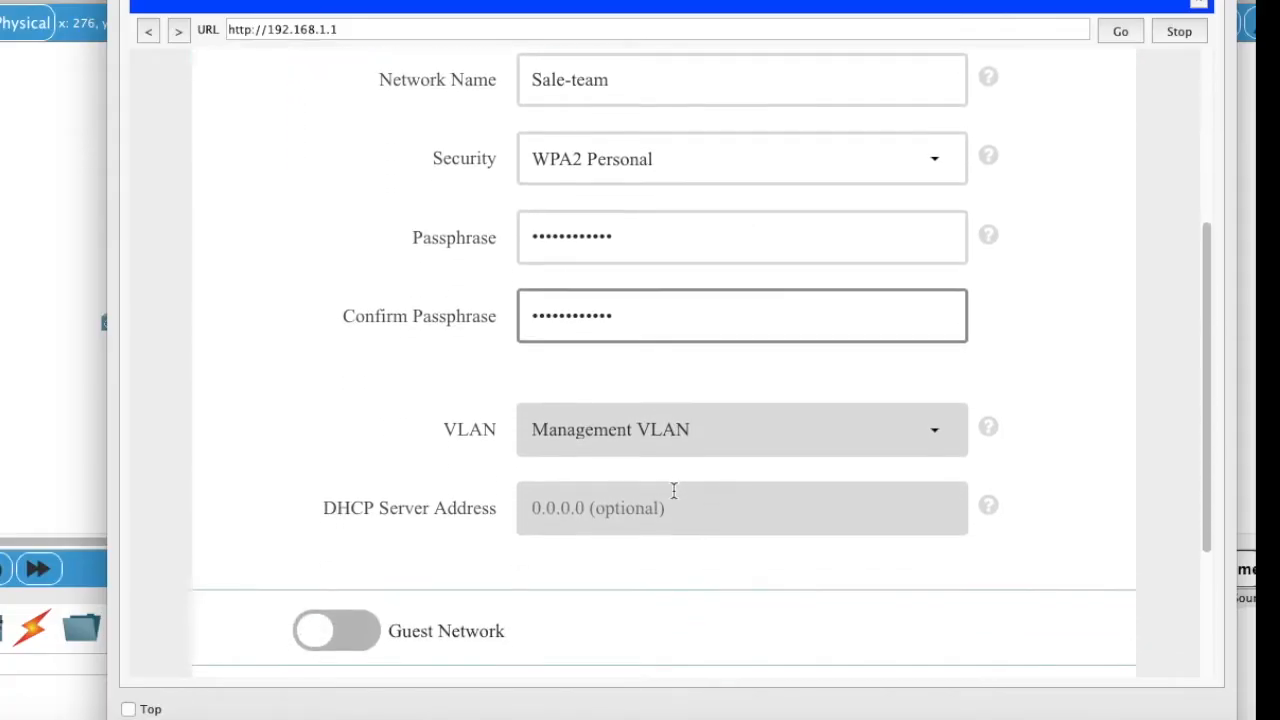
scroll(713, 432, down, 4)
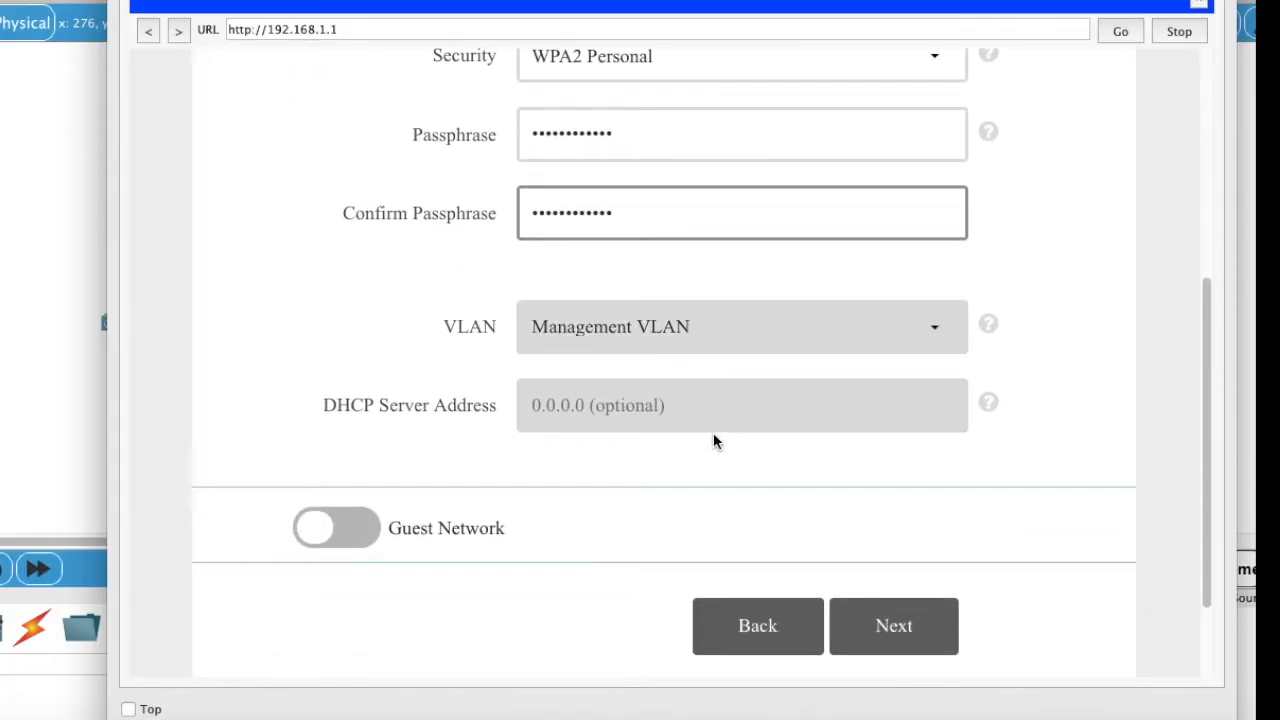
click(895, 535)
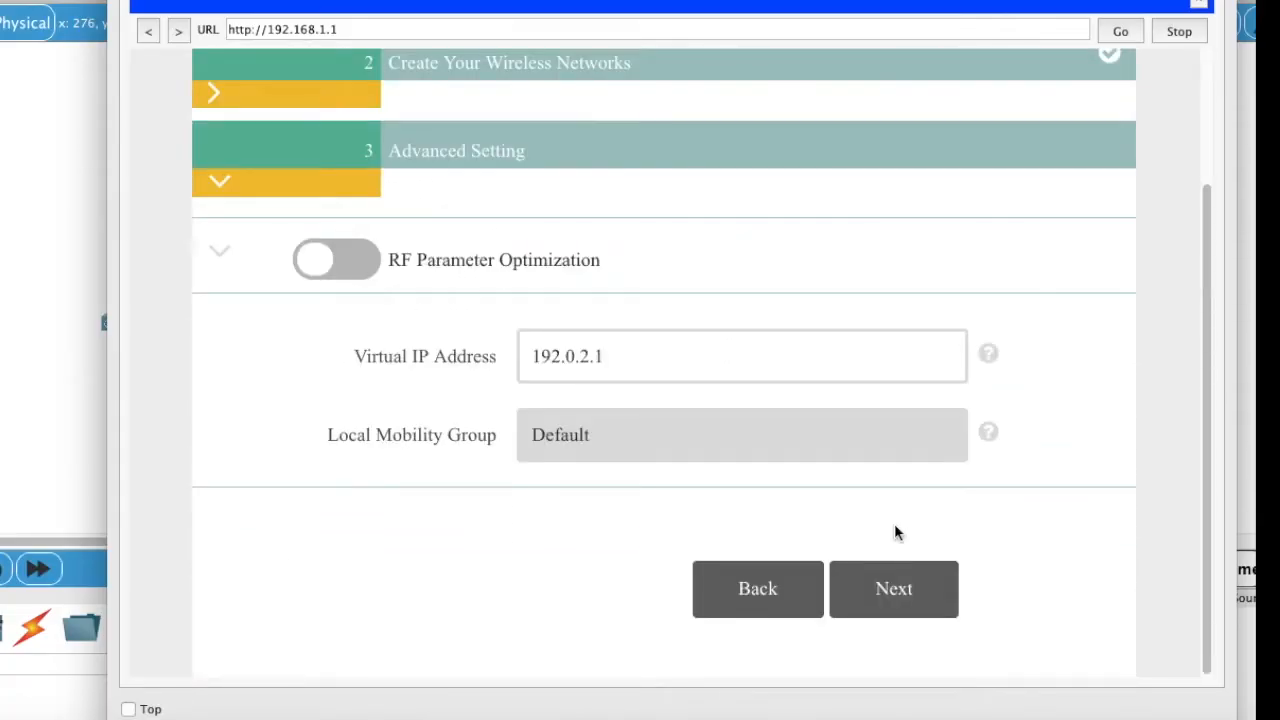
click(878, 591)
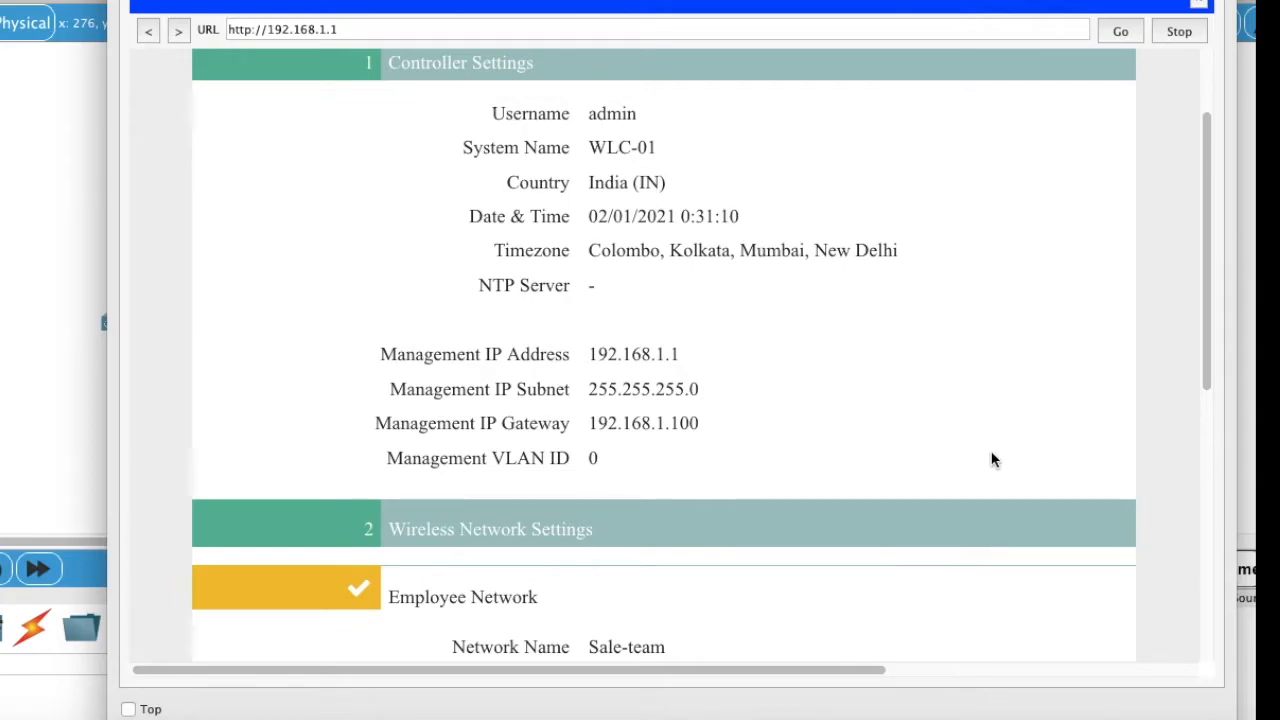
Step: Underline the summary's Sales-team name and WPA2 Personal setting, then clear the annotations
mouse_move(563, 129)
mouse_down()
mouse_move(638, 127)
mouse_move(656, 157)
mouse_up()
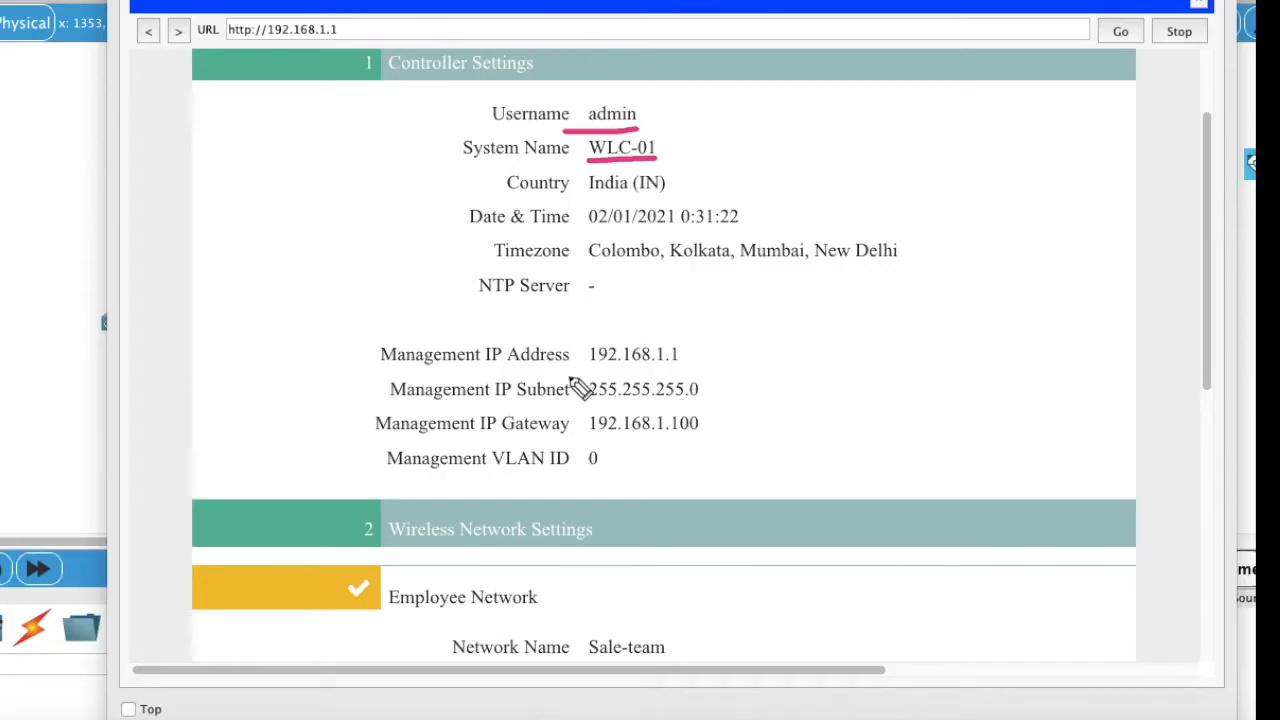
drag(591, 371, 693, 371)
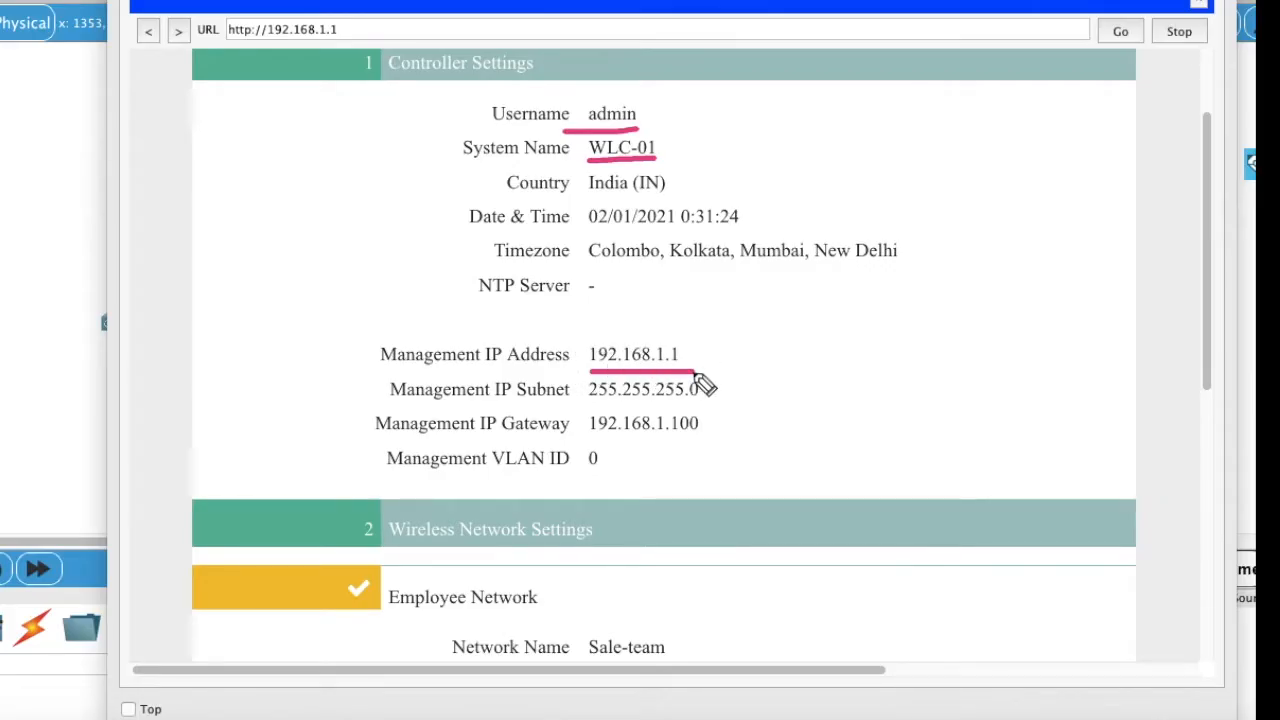
drag(596, 438, 710, 440)
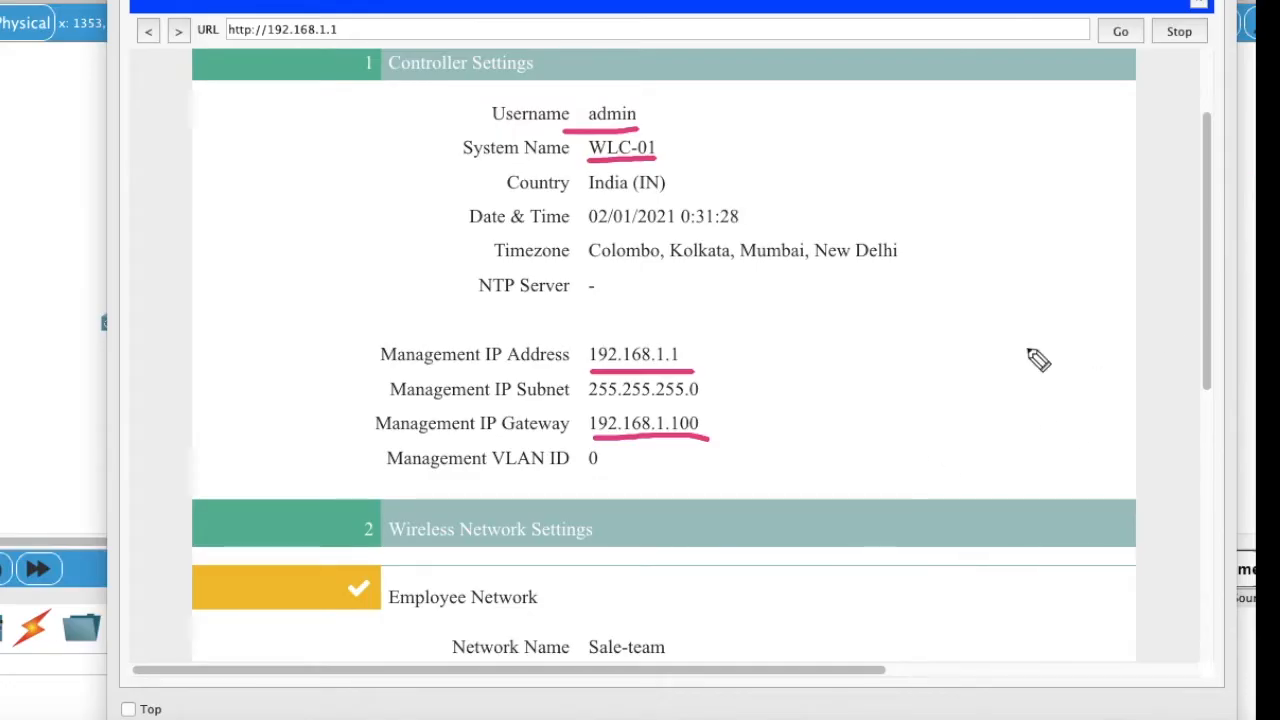
scroll(566, 258, down, 4)
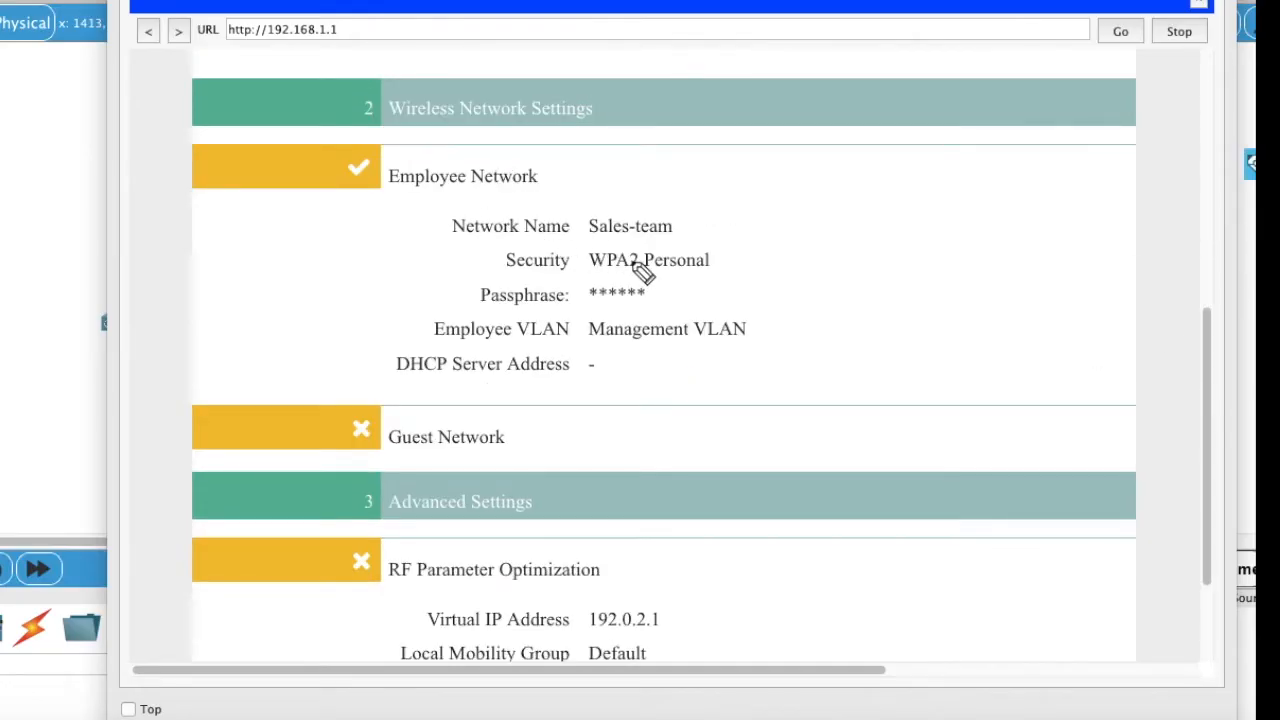
drag(590, 240, 676, 241)
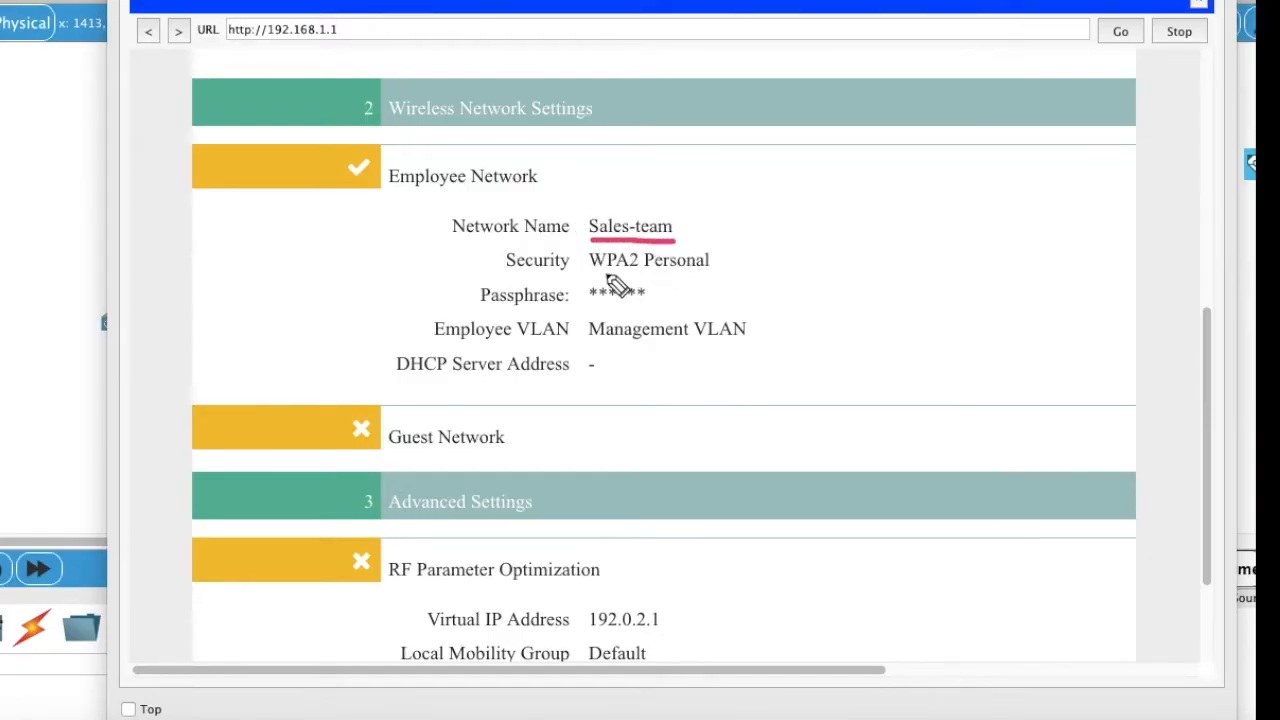
drag(589, 273, 688, 276)
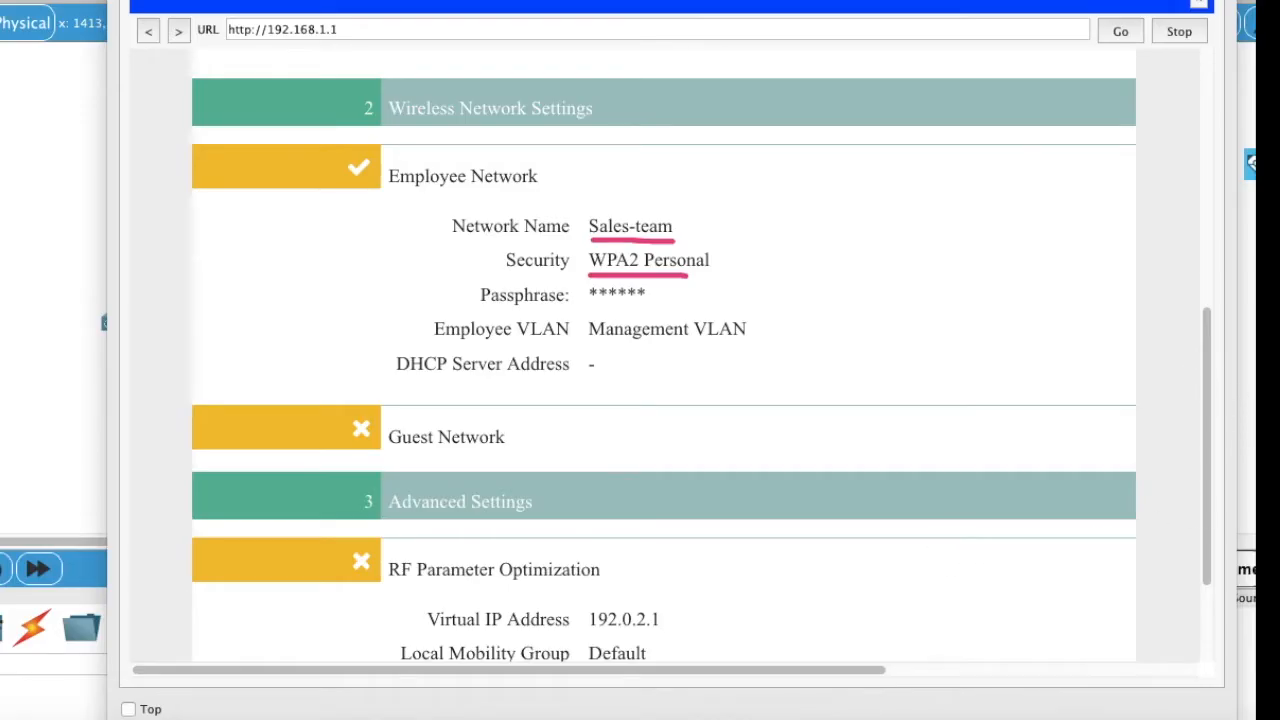
click(1270, 228)
click(1270, 292)
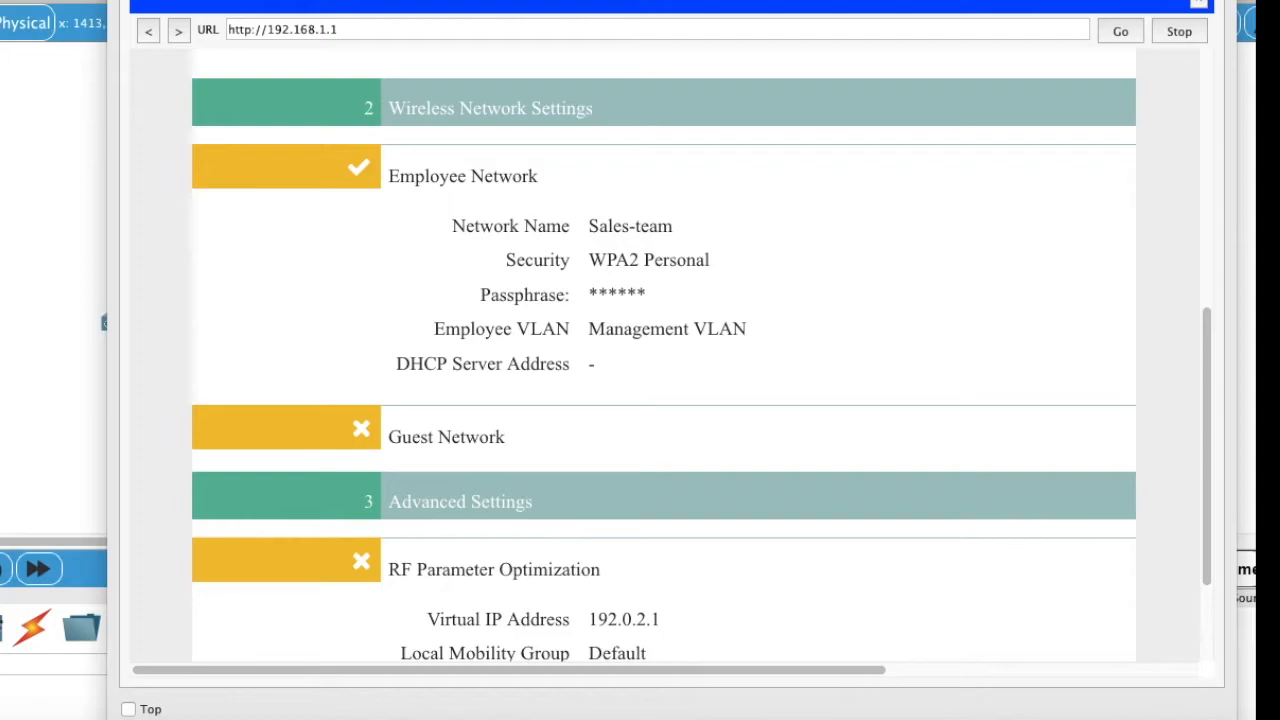
scroll(852, 425, down, 3)
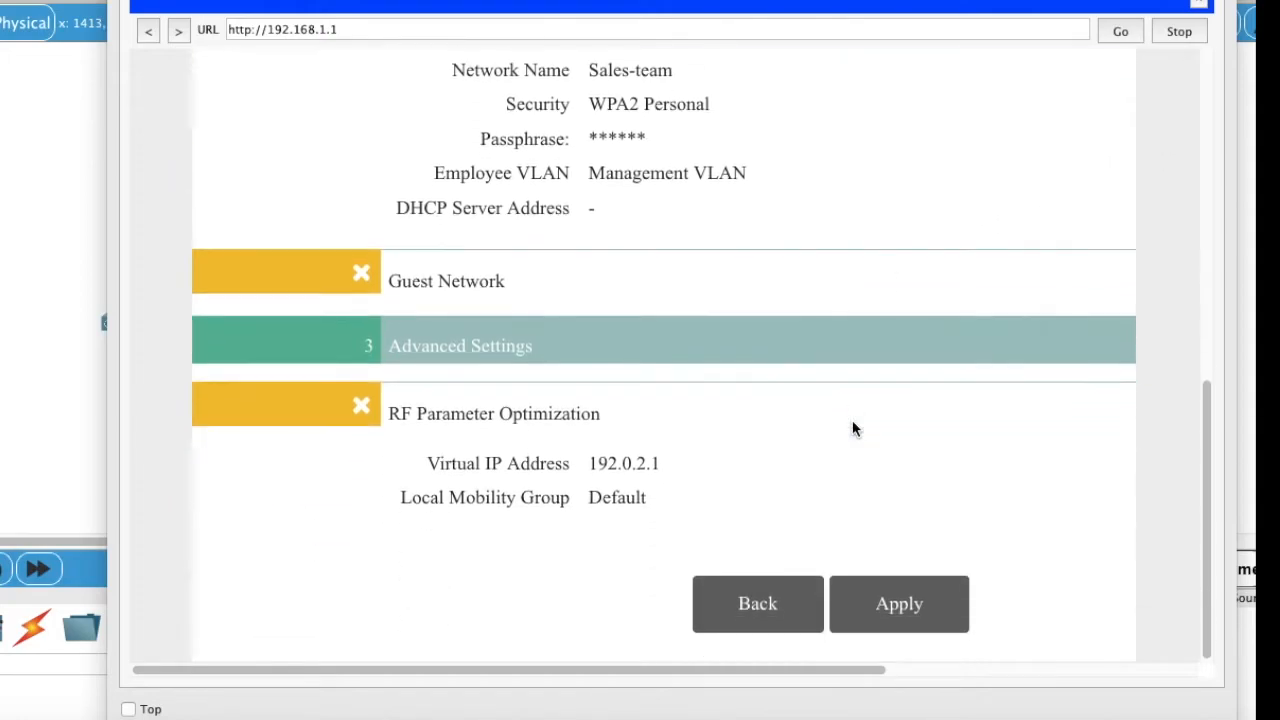
Step: Apply the controller settings, confirm the reboot, and close the browser
click(897, 622)
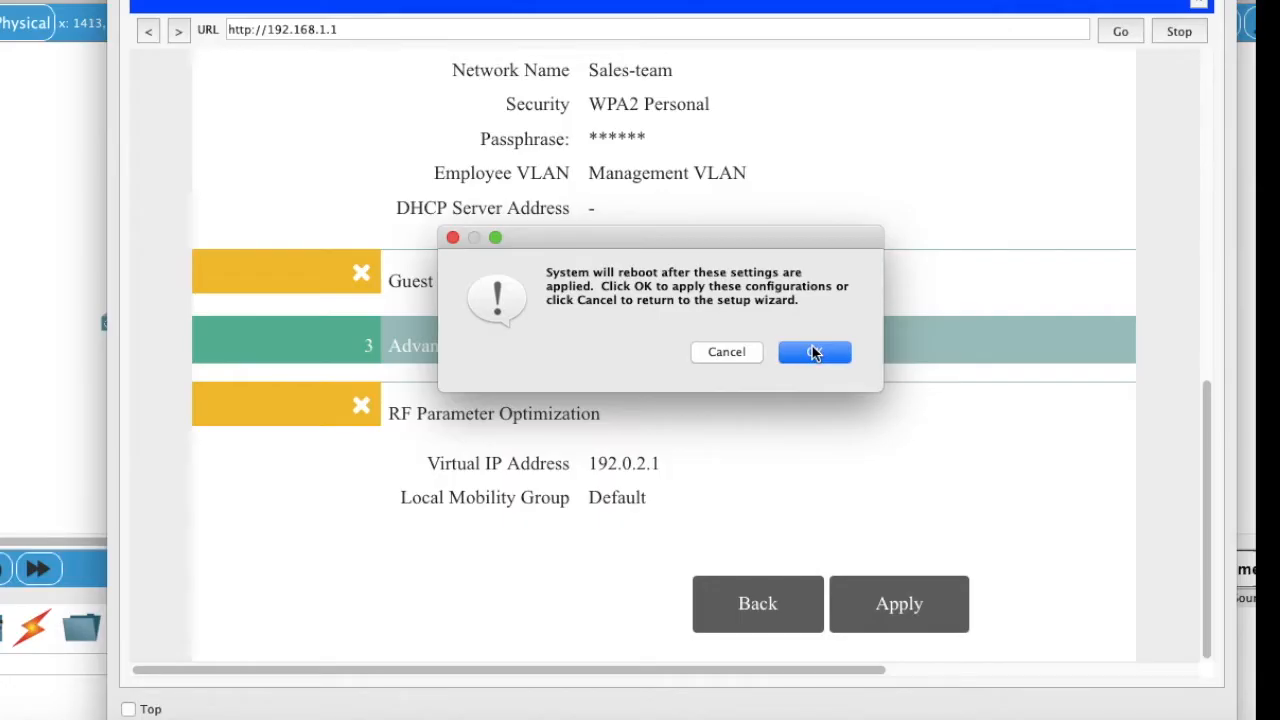
click(814, 353)
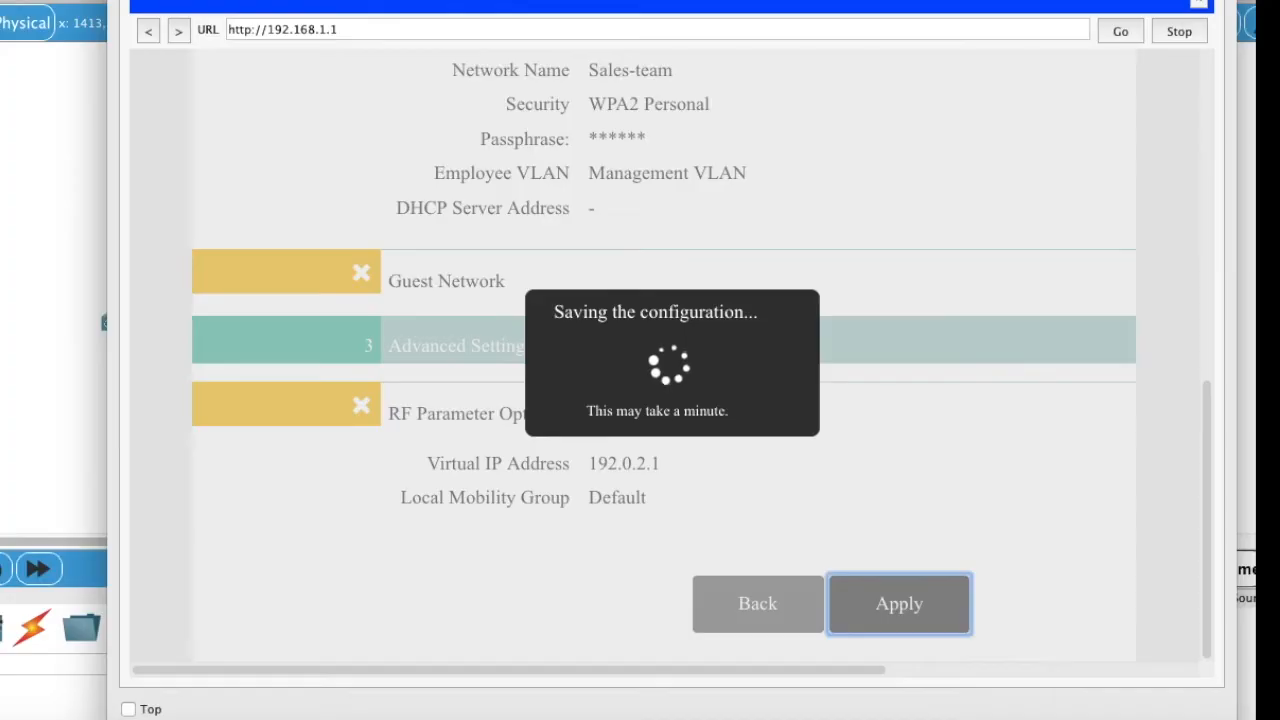
click(1201, 5)
Step: Rerun ping 192.168.1.1 from PC0's Command Prompt to check the rebooting controller
click(877, 71)
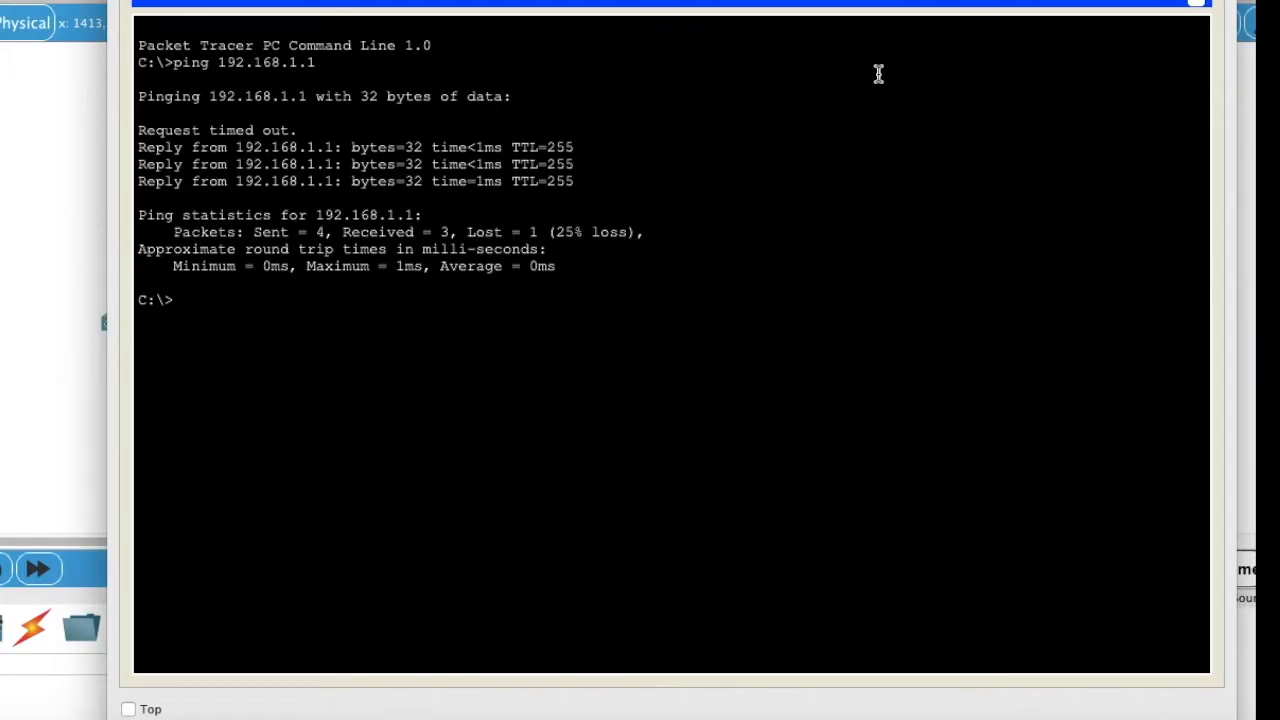
key(Up)
key(Return)
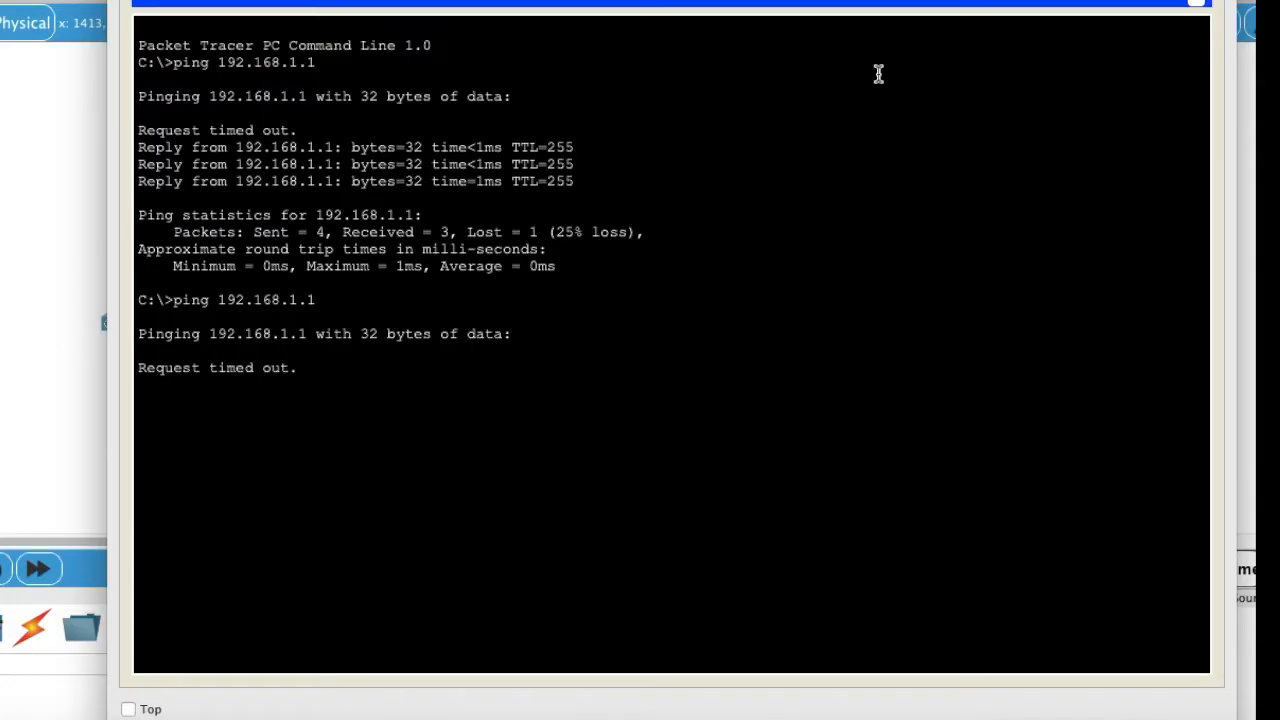
key(Up)
key(Return)
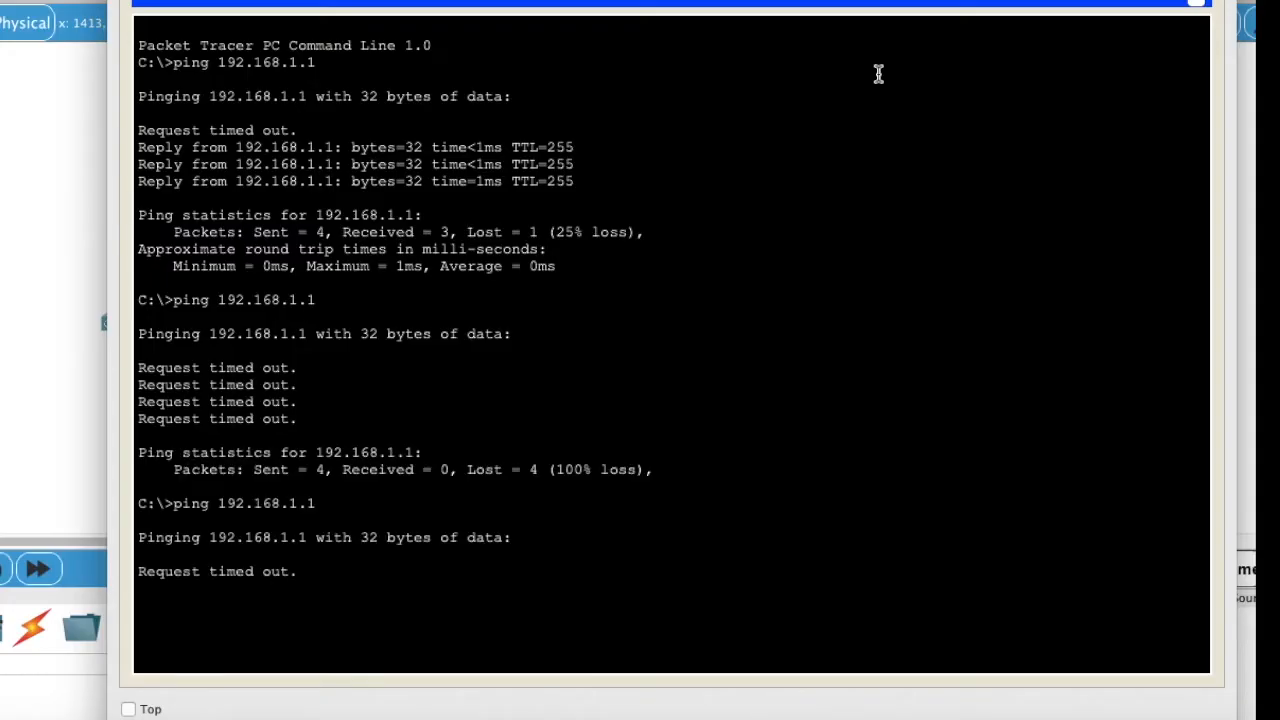
click(1203, 6)
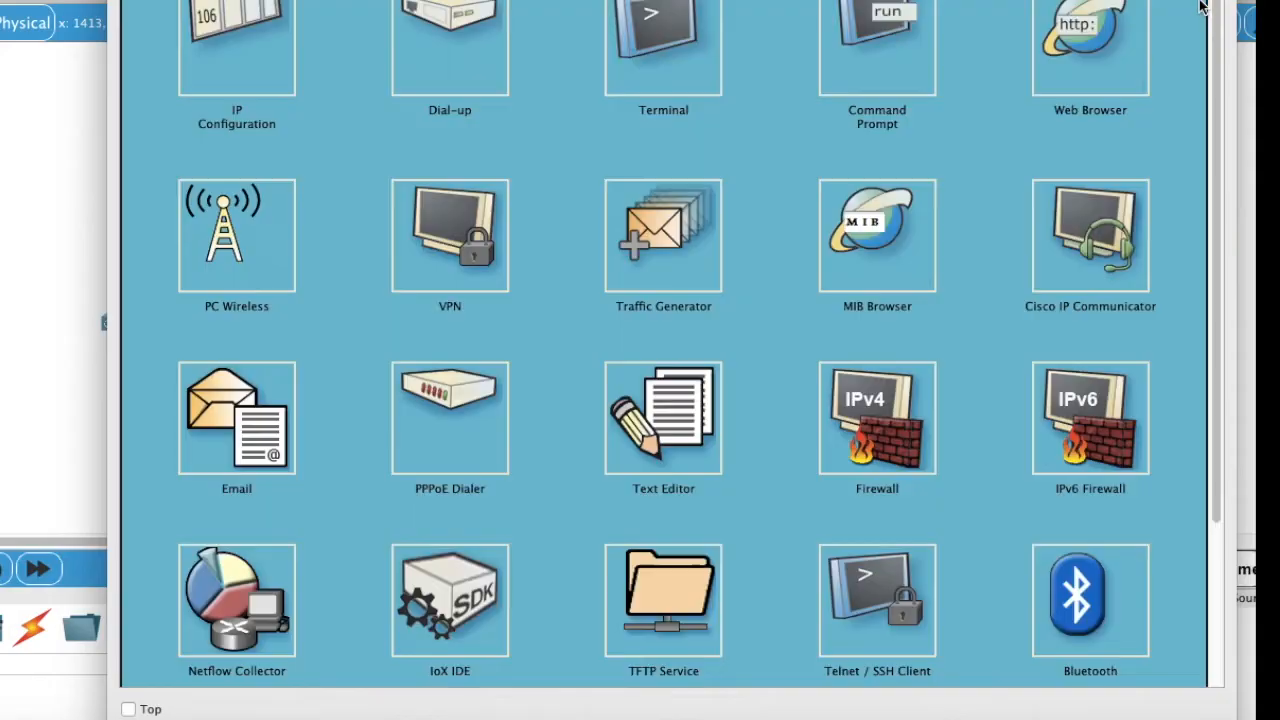
click(1087, 70)
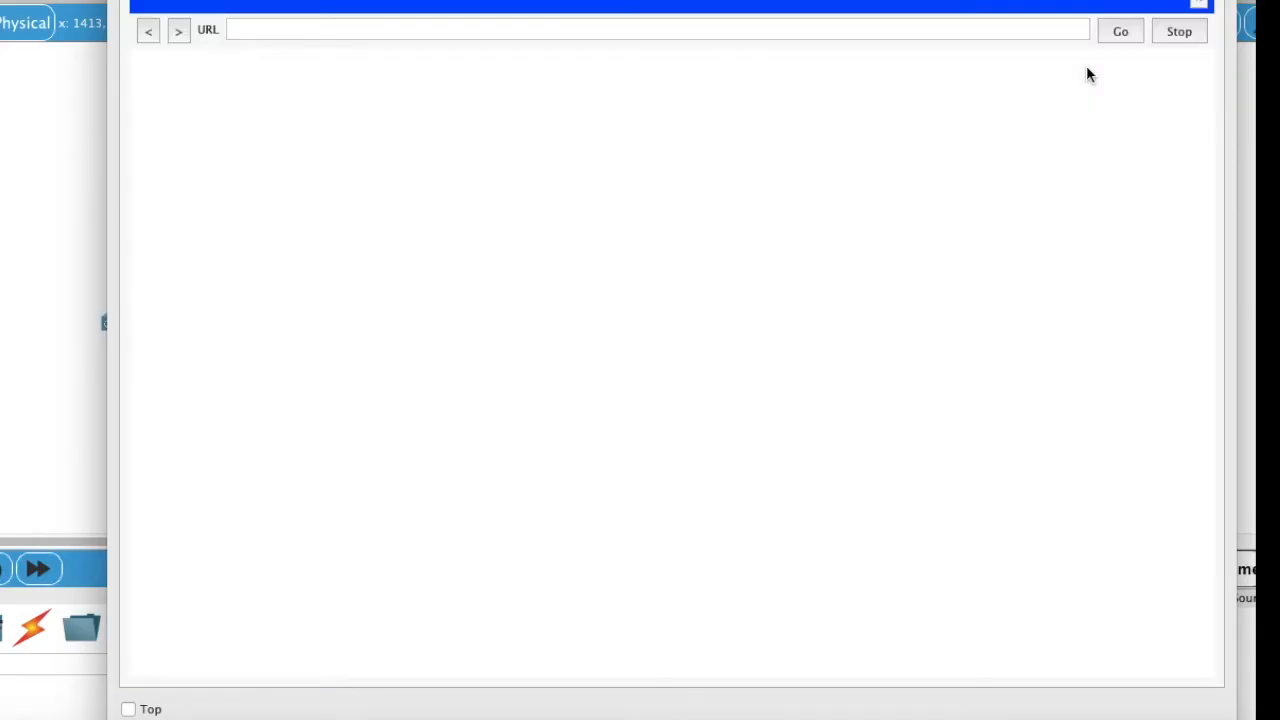
click(551, 33)
text(https://192.168.1.1)
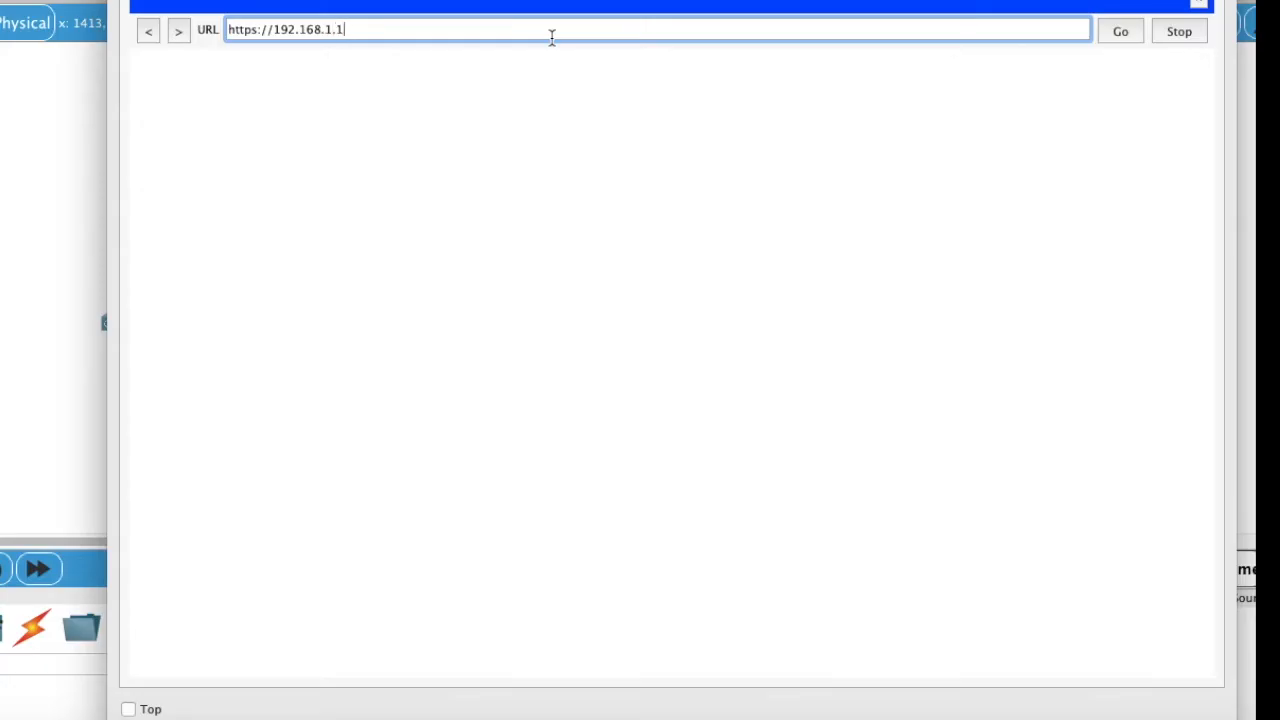
key(Return)
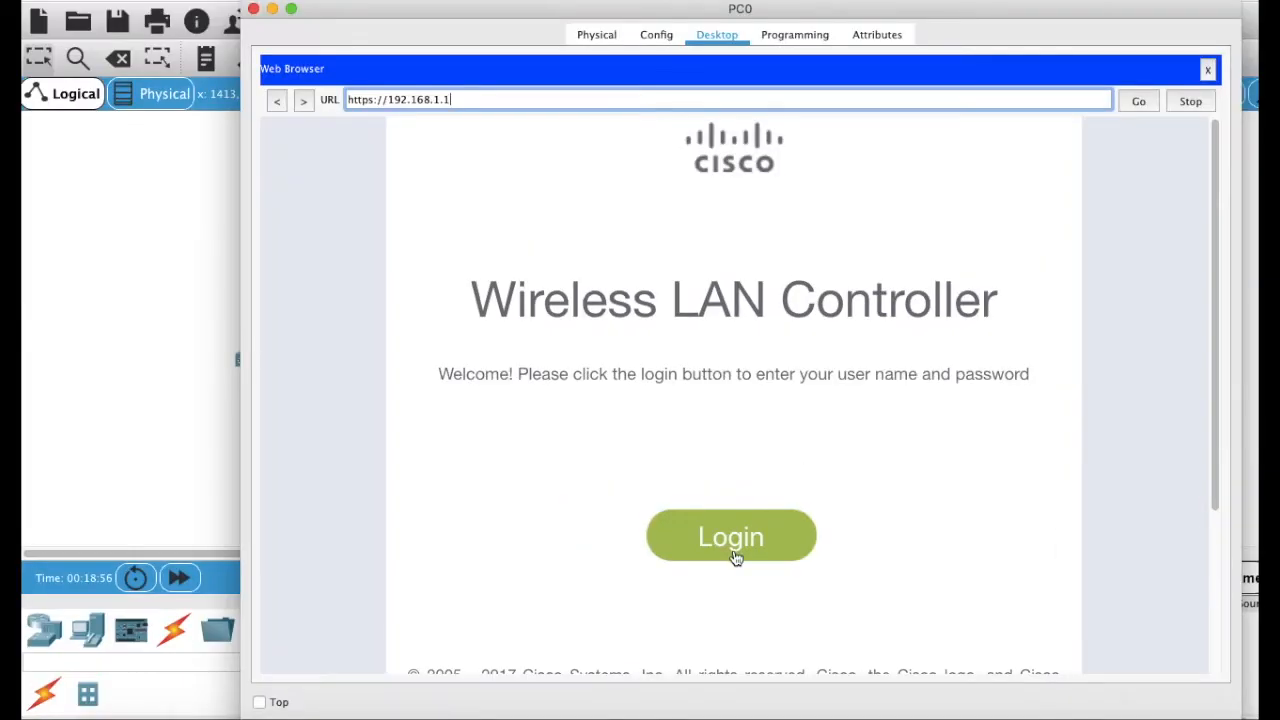
Step: Log in to the controller with the administrator user name and password
click(676, 528)
text(admin)
key(Tab)
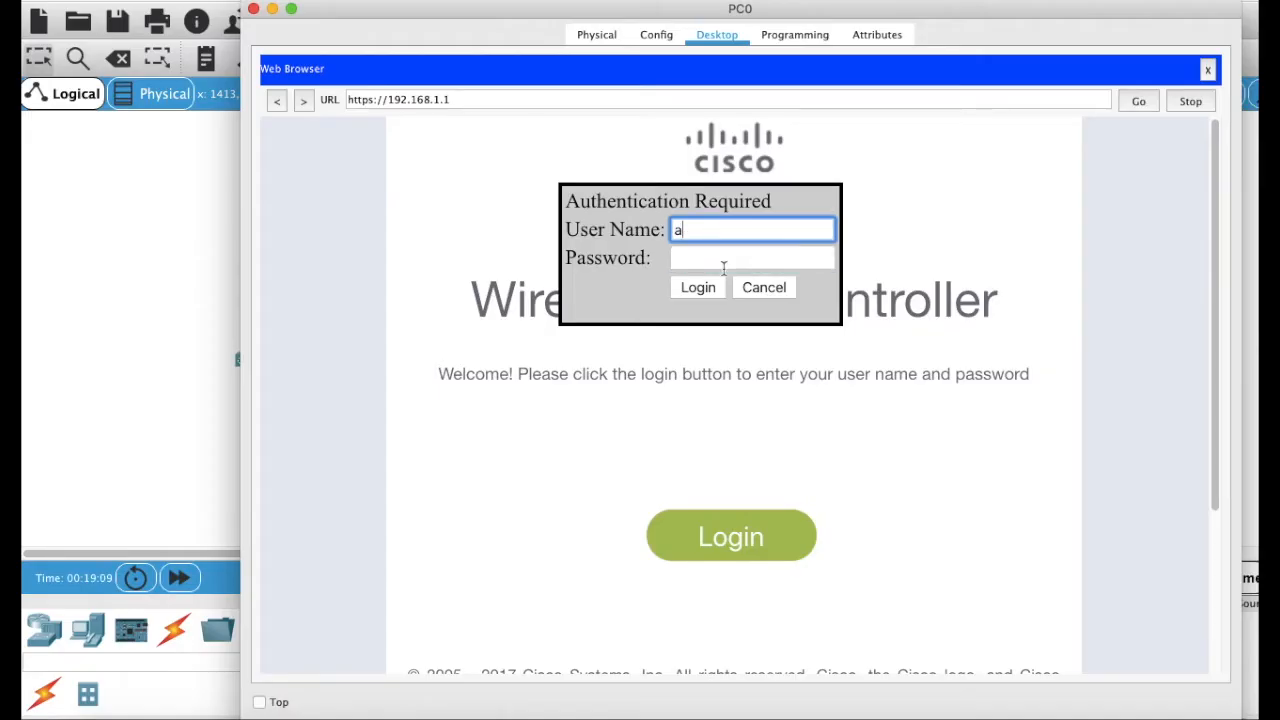
text(dmin)
key(Tab)
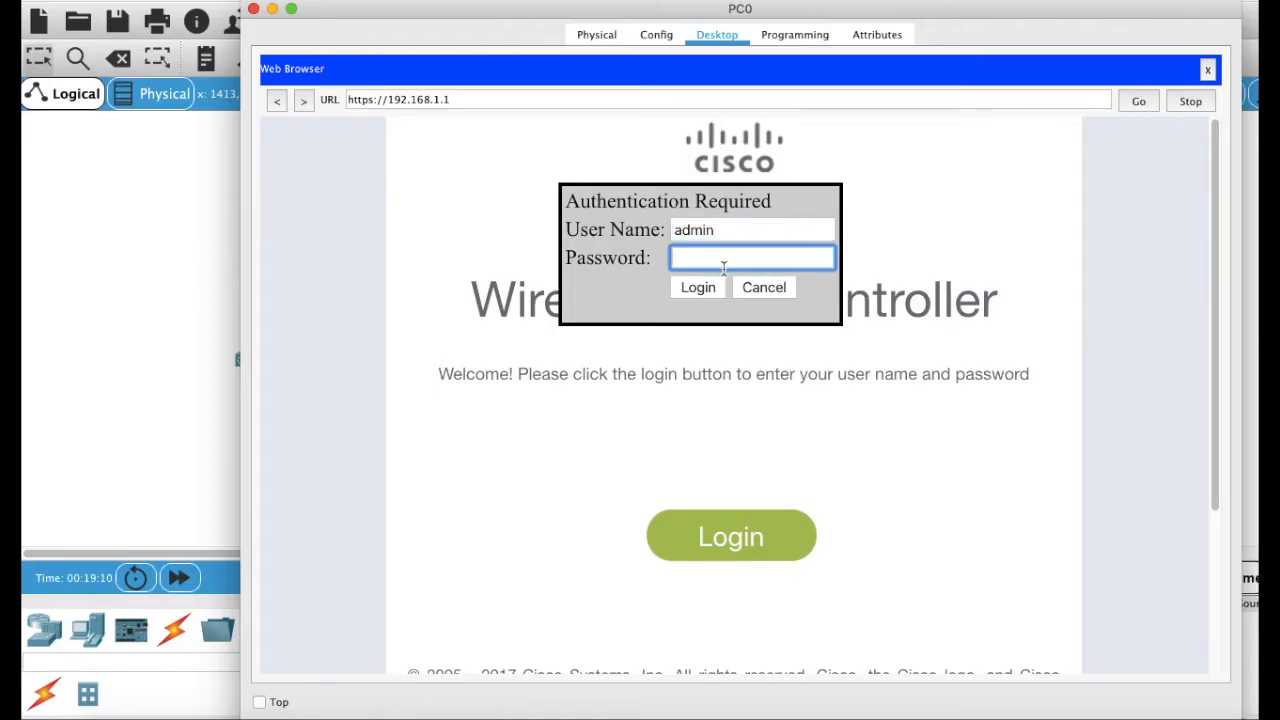
text(•••••••••)
key(Return)
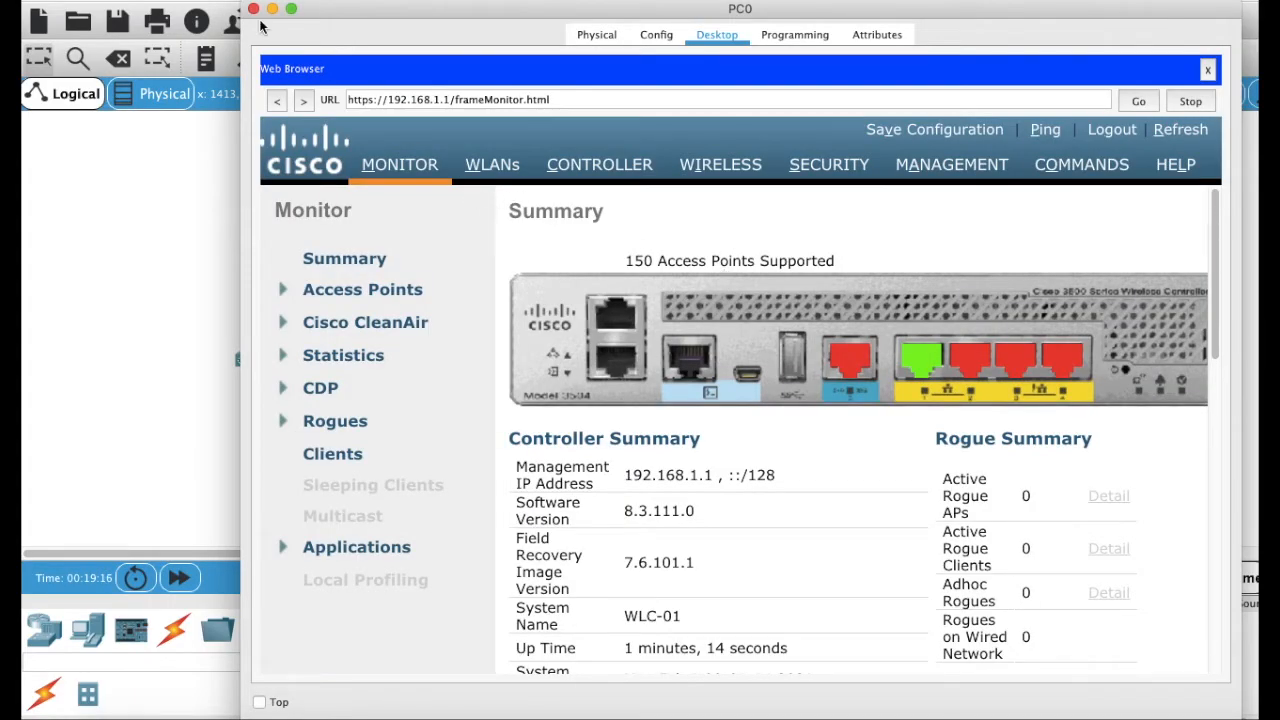
Step: Widen PC0's window and mark software version 8.3.111.0, recovery image 7.6.101.1 and up time
drag(243, 5, 23, 3)
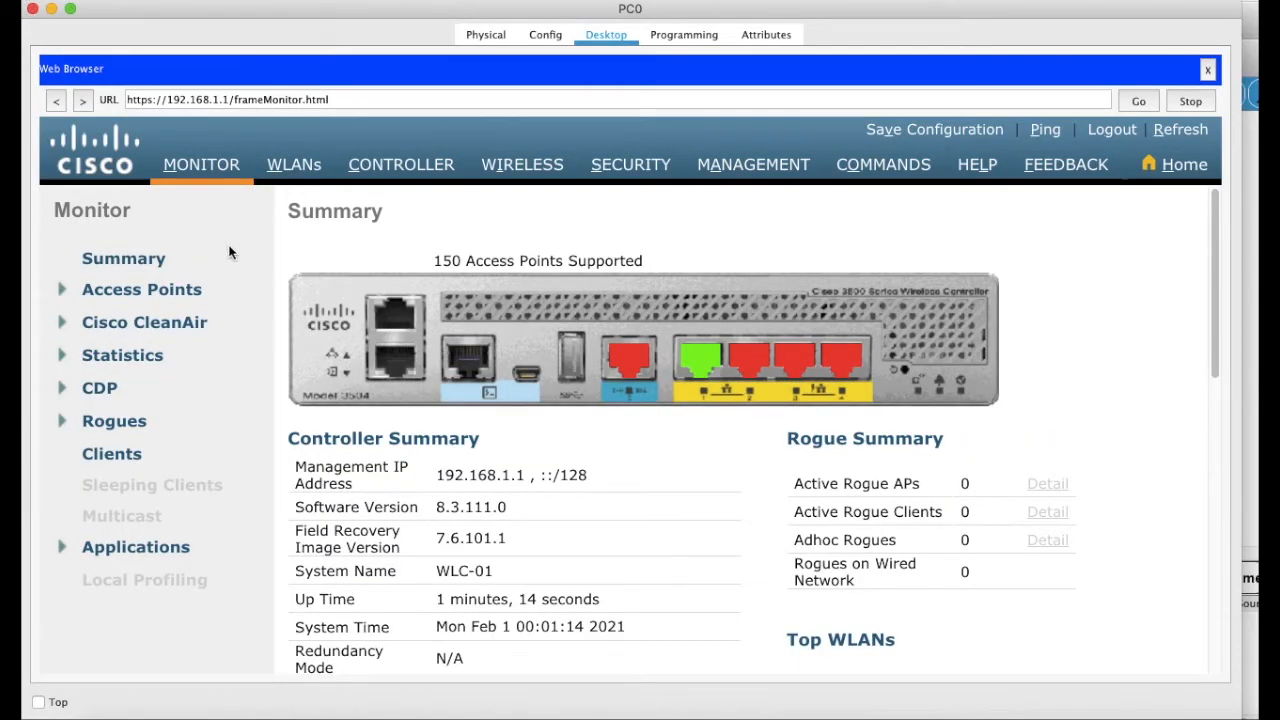
scroll(440, 410, down, 2)
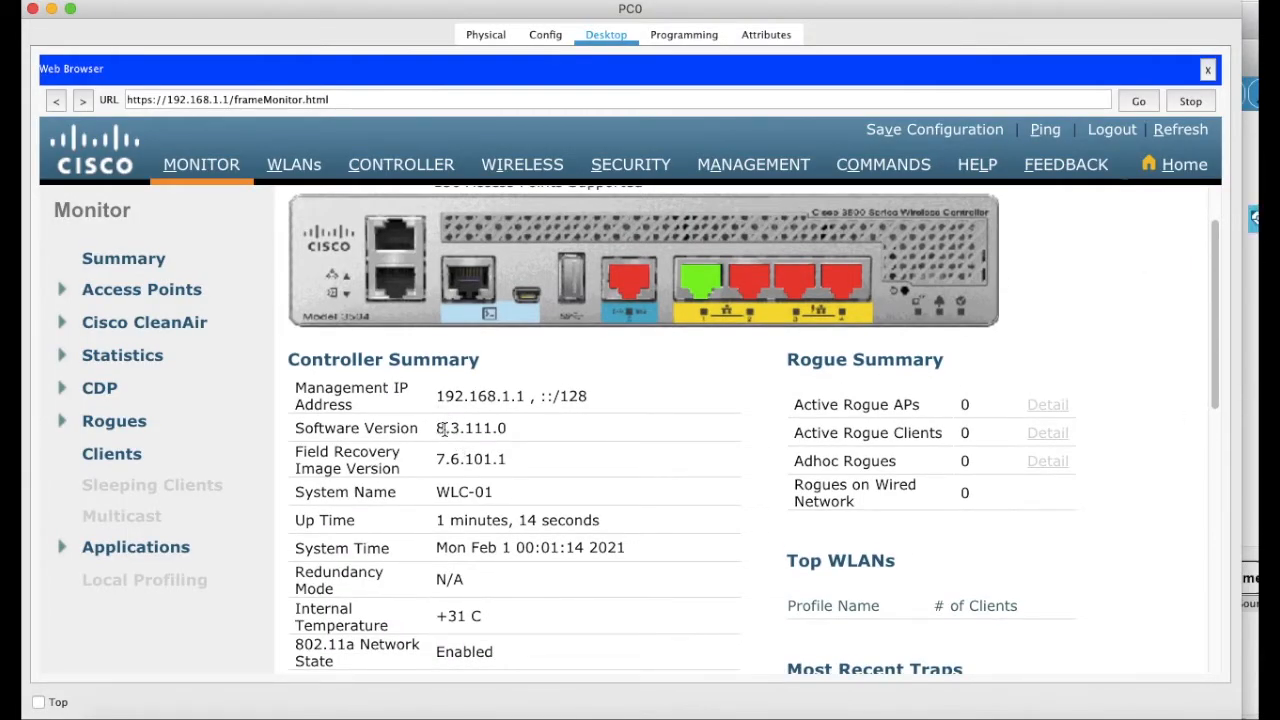
drag(438, 428, 557, 426)
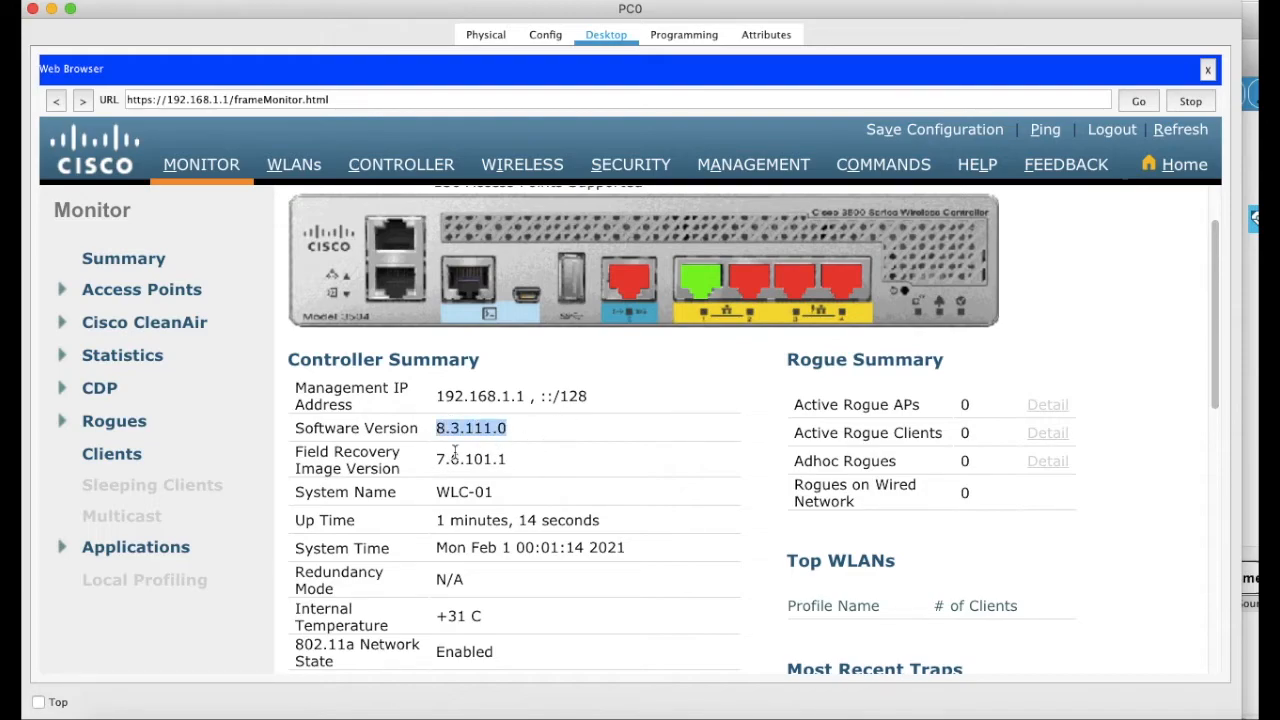
drag(437, 459, 540, 458)
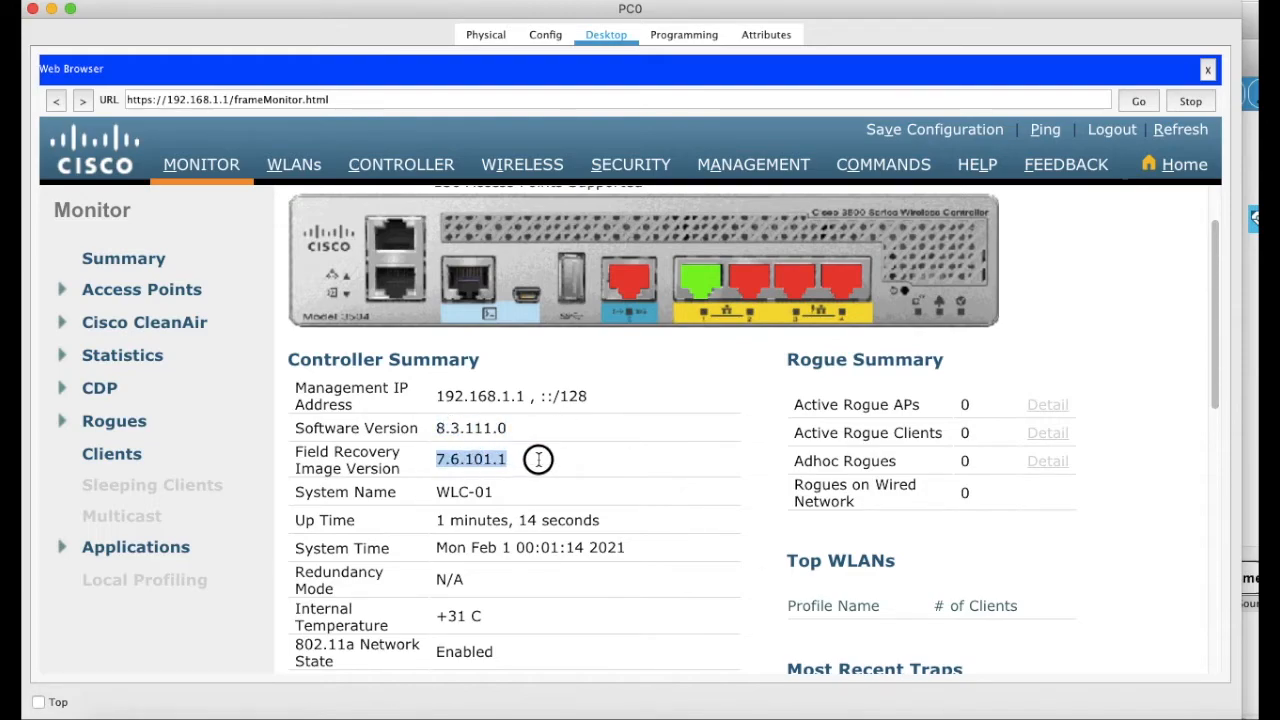
drag(436, 492, 513, 491)
scroll(513, 491, down, 1)
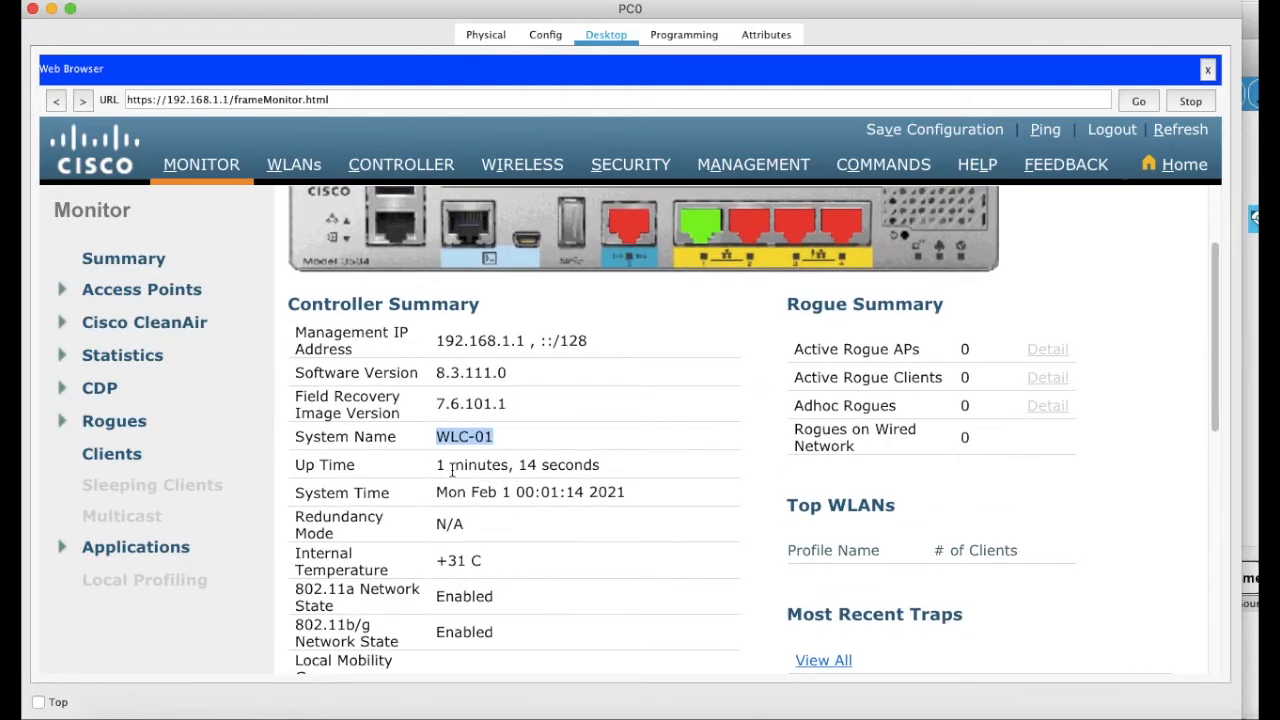
drag(436, 465, 616, 474)
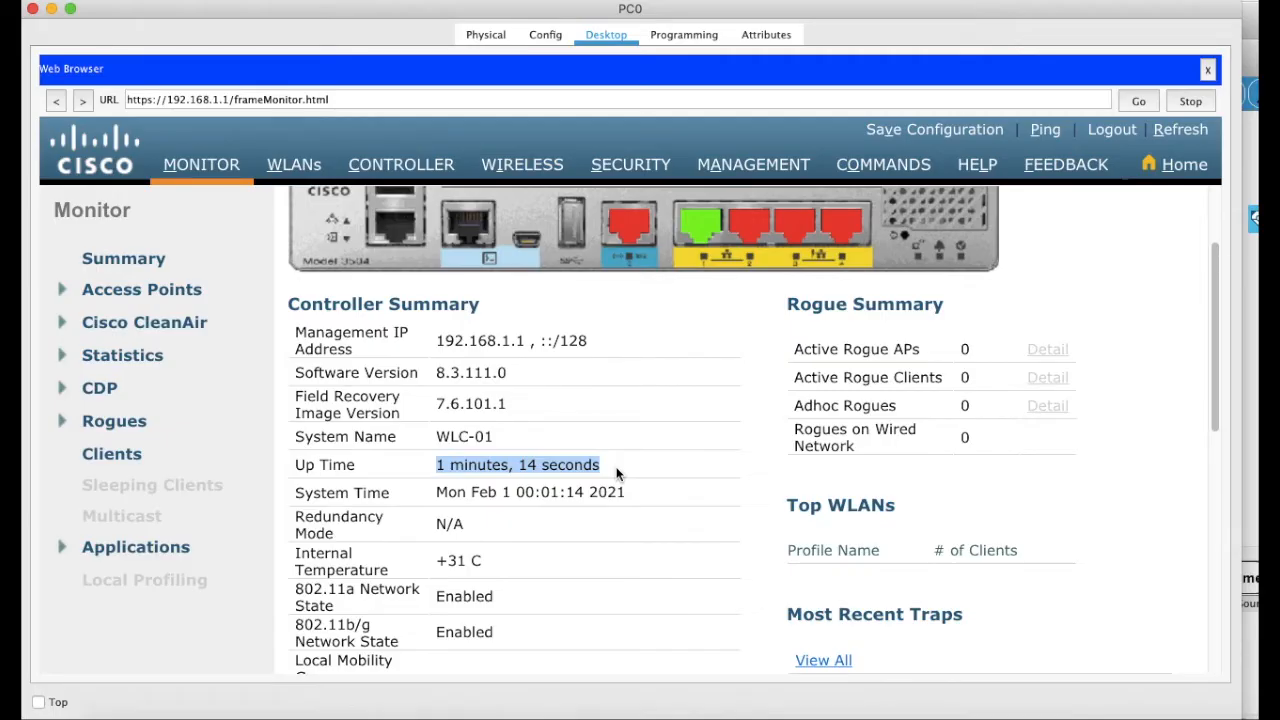
Step: Mark Redundancy Mode N/A, then expand the Access Points entries in the sidebar
scroll(616, 474, down, 1)
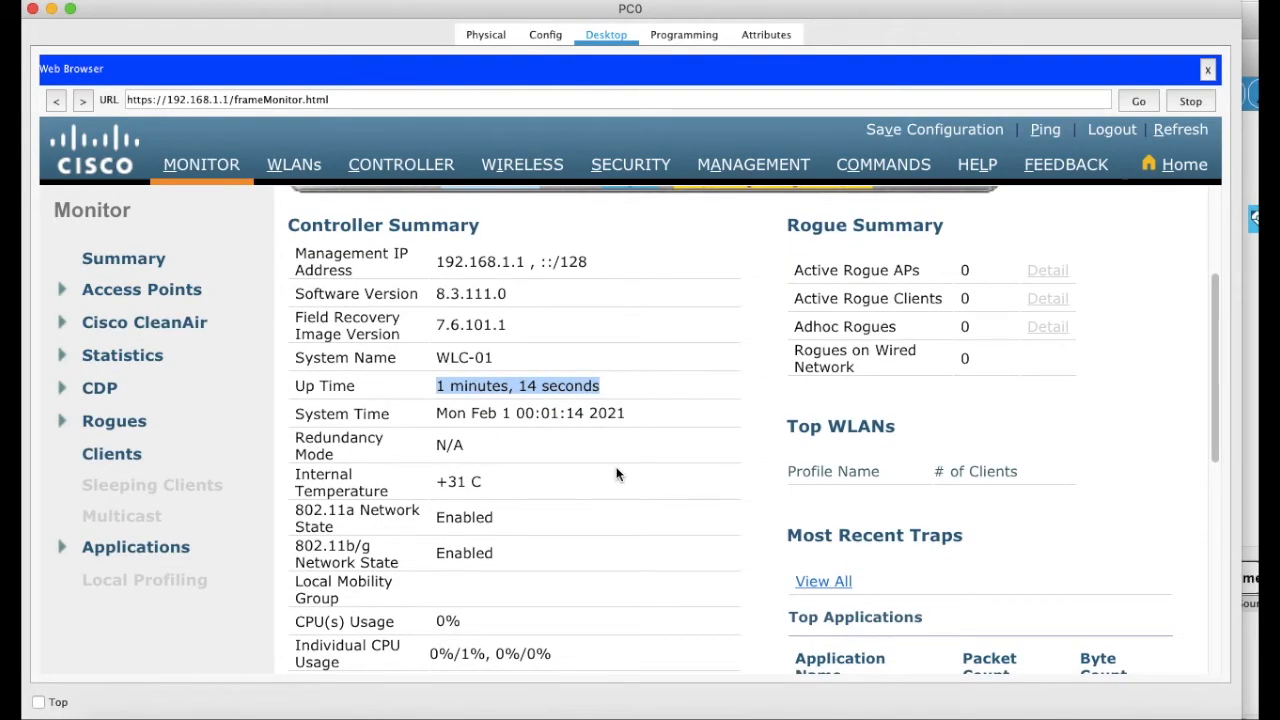
scroll(616, 474, down, 1)
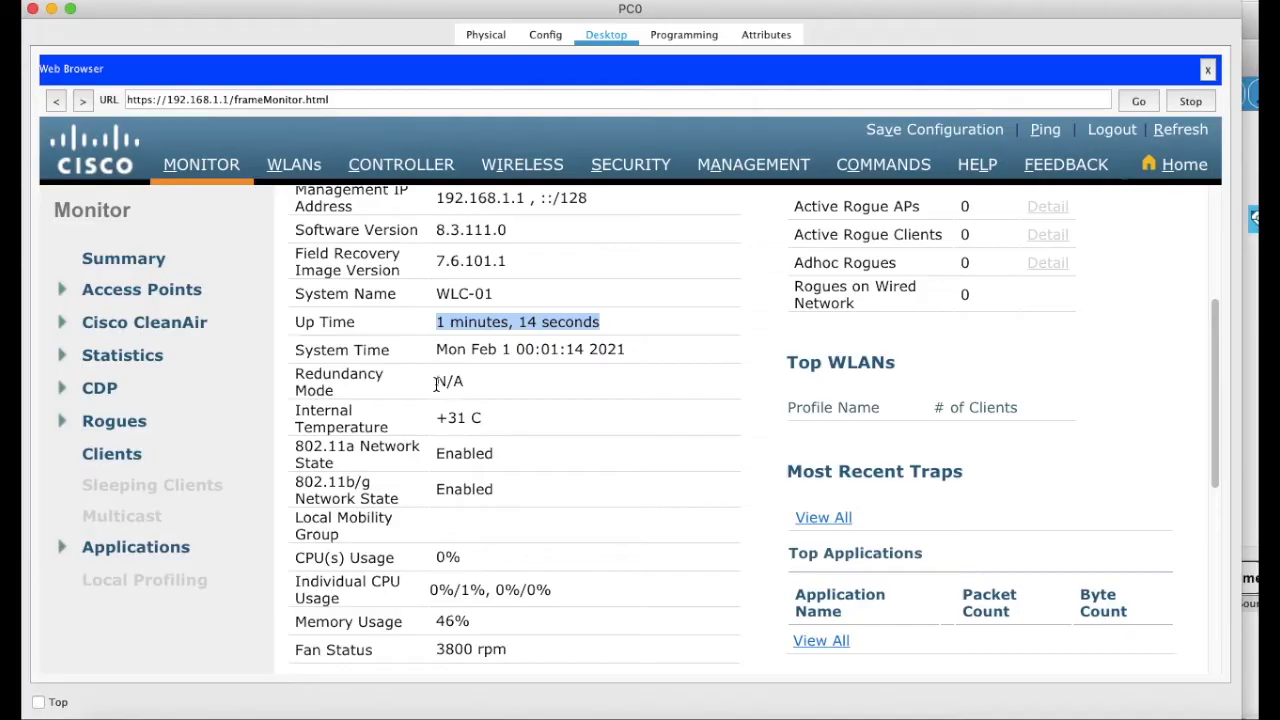
drag(436, 385, 469, 381)
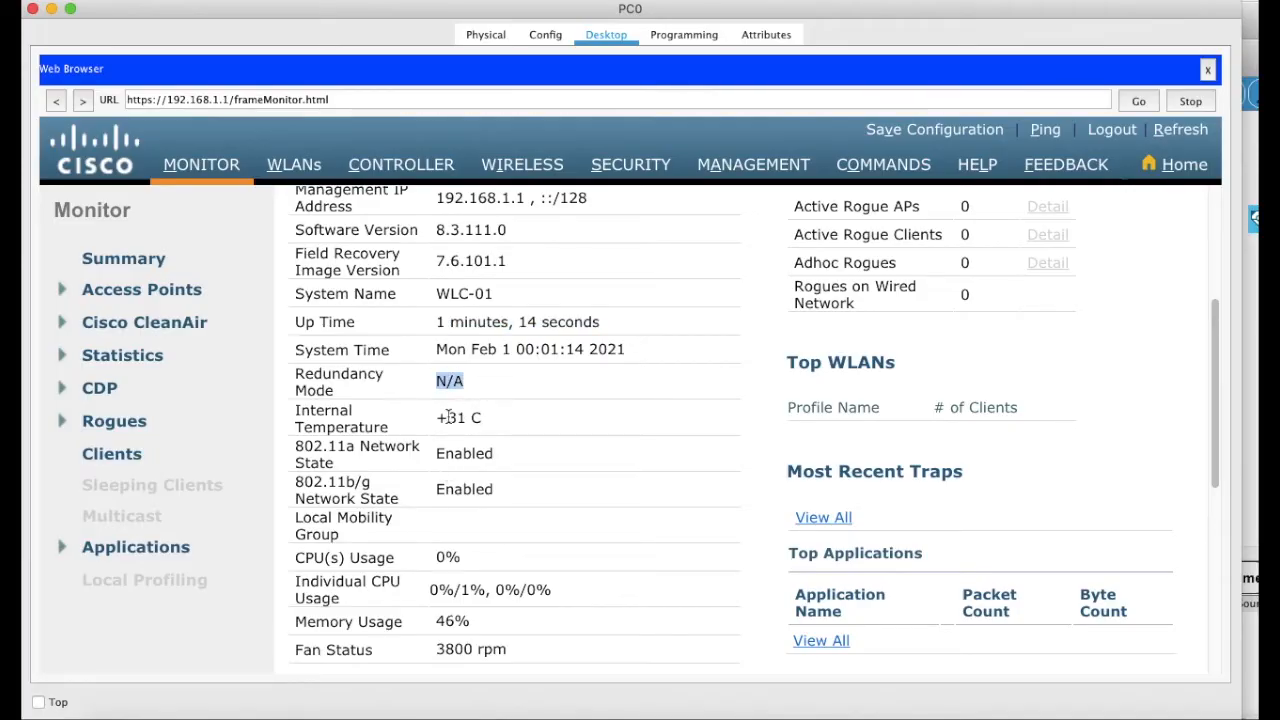
scroll(466, 578, down, 2)
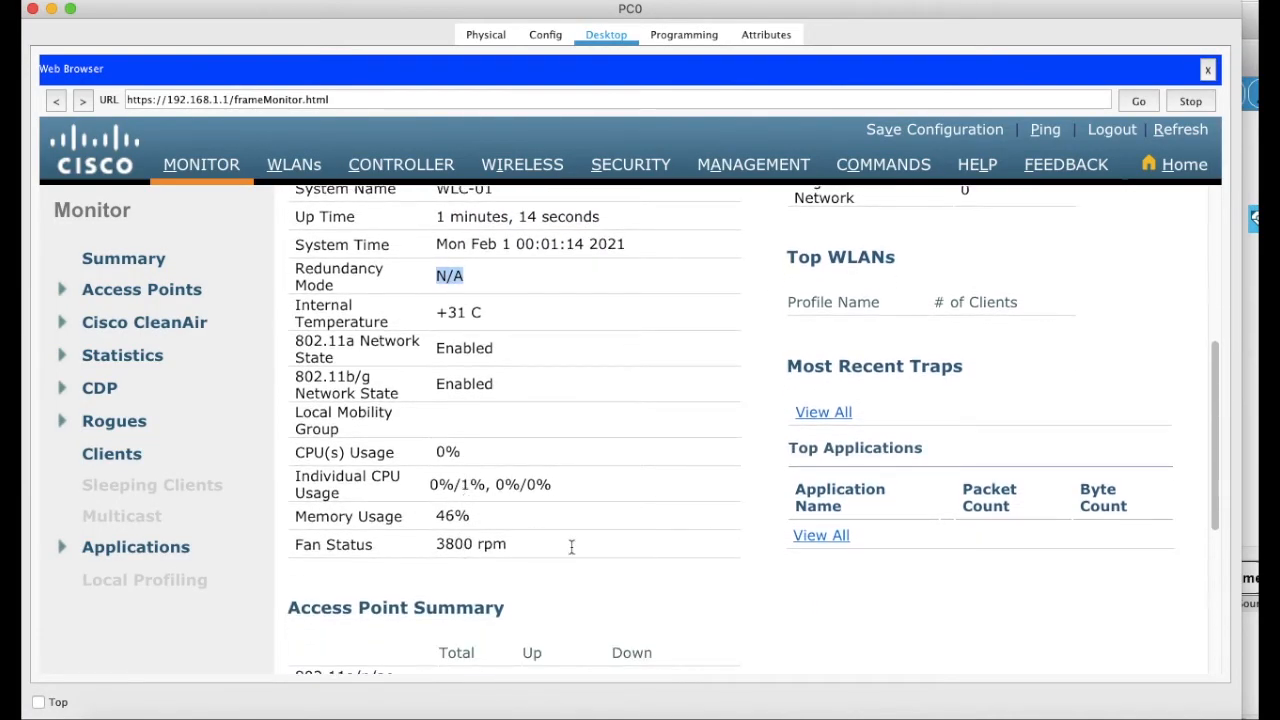
scroll(600, 569, down, 5)
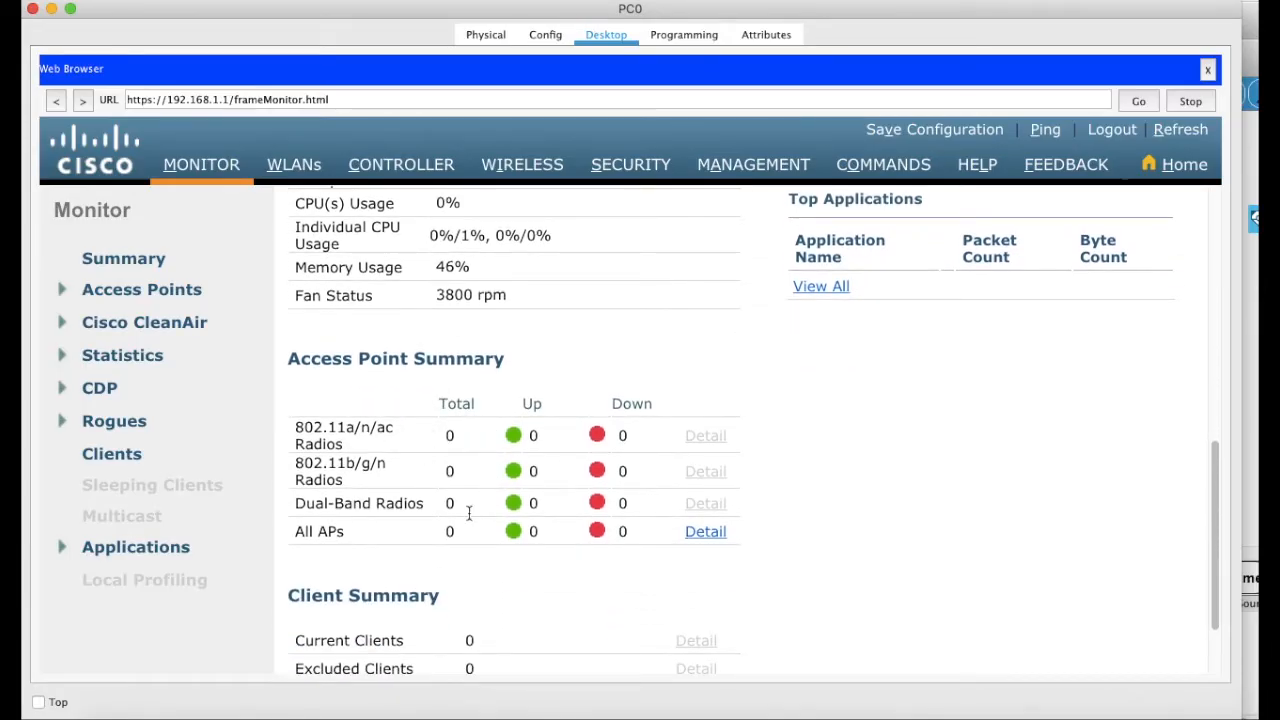
scroll(528, 557, down, 2)
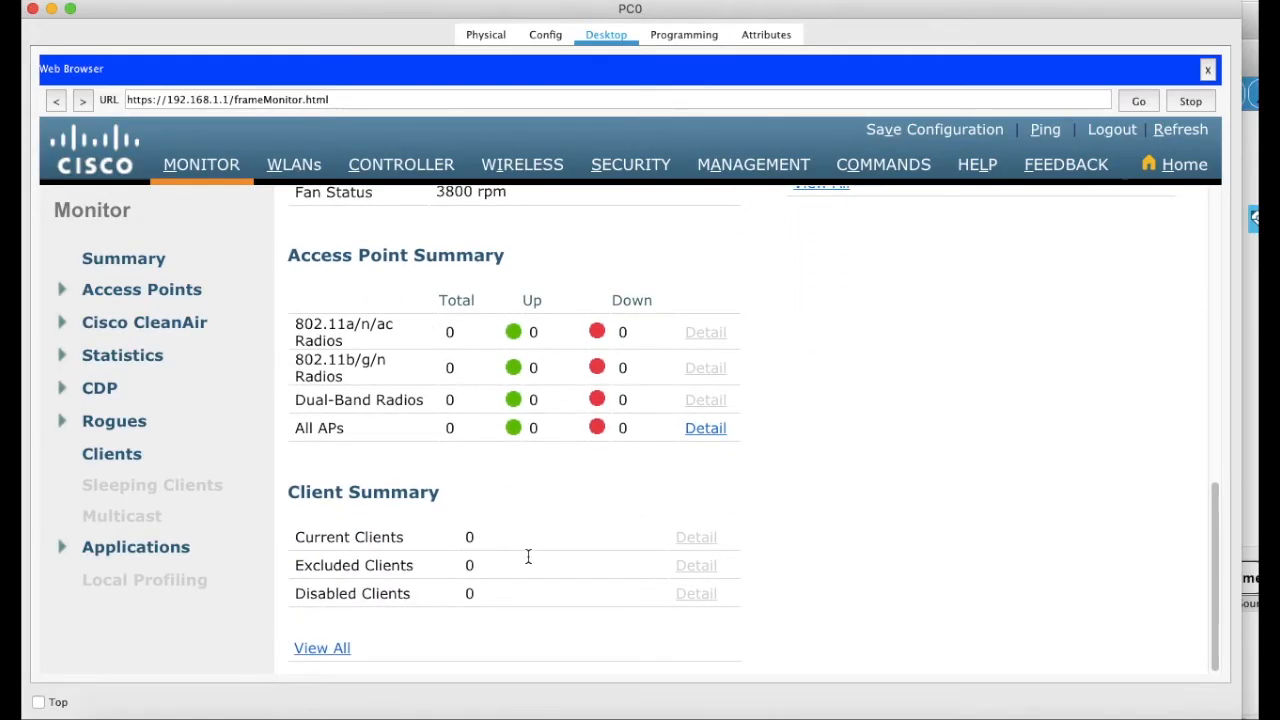
scroll(528, 557, up, 8)
click(107, 290)
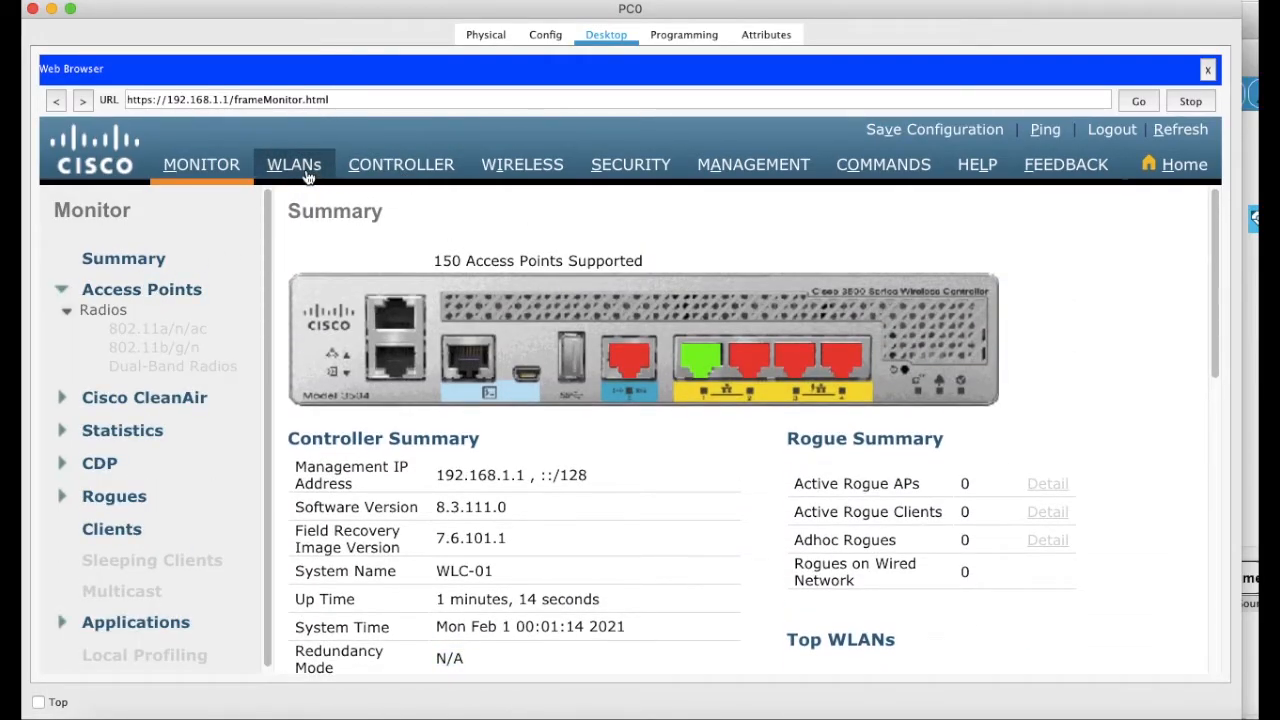
Step: Open the controller's WLANs list and highlight the Sales-team profile name
click(512, 172)
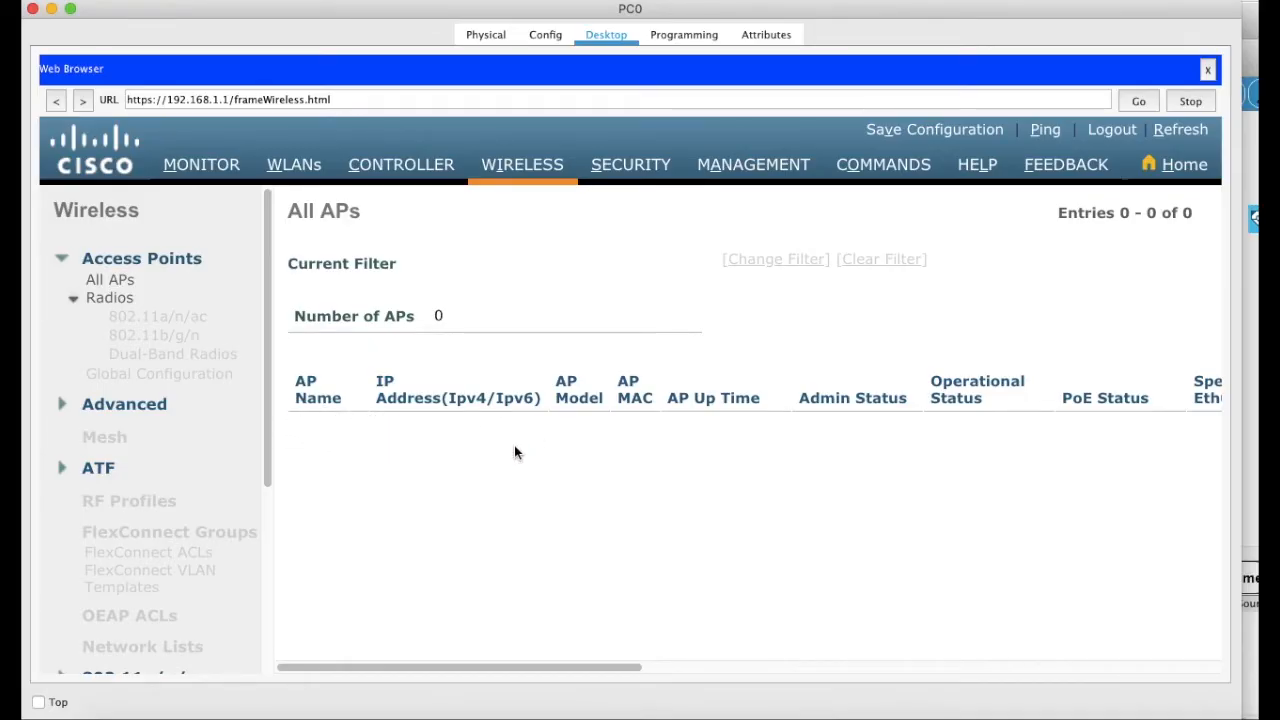
click(407, 174)
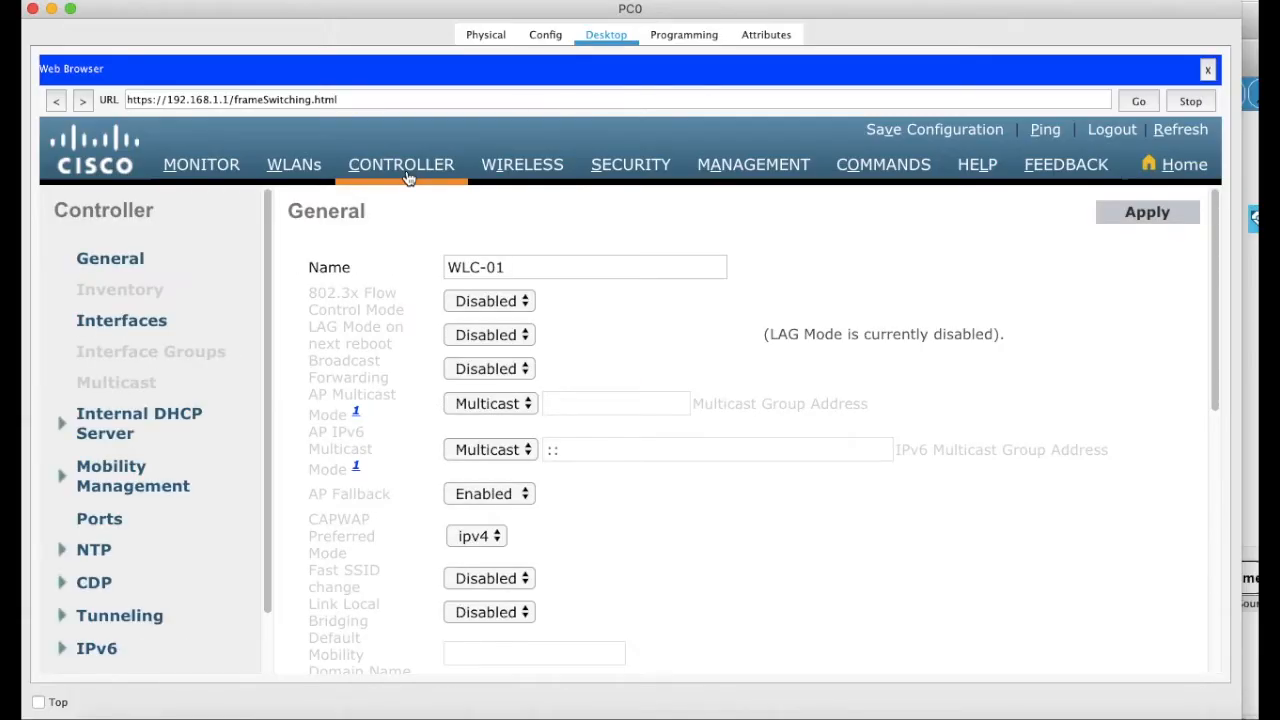
scroll(300, 470, down, 2)
scroll(299, 466, up, 2)
click(294, 165)
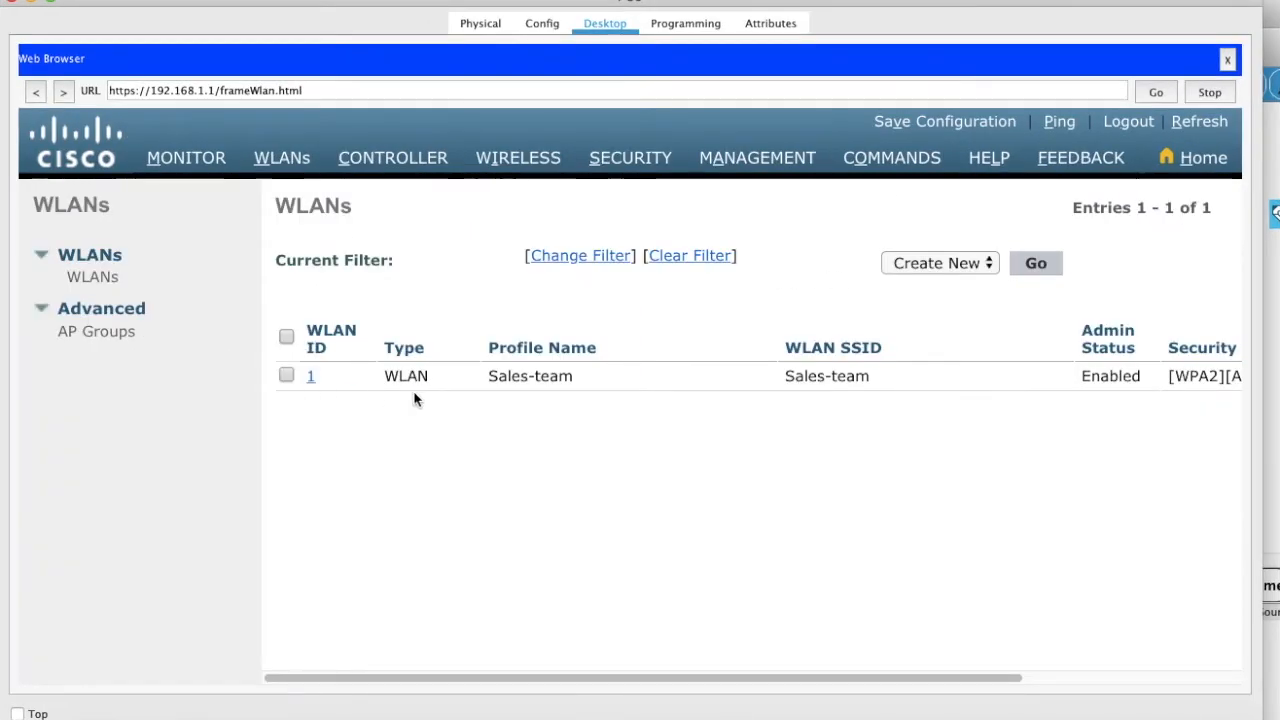
drag(487, 376, 600, 379)
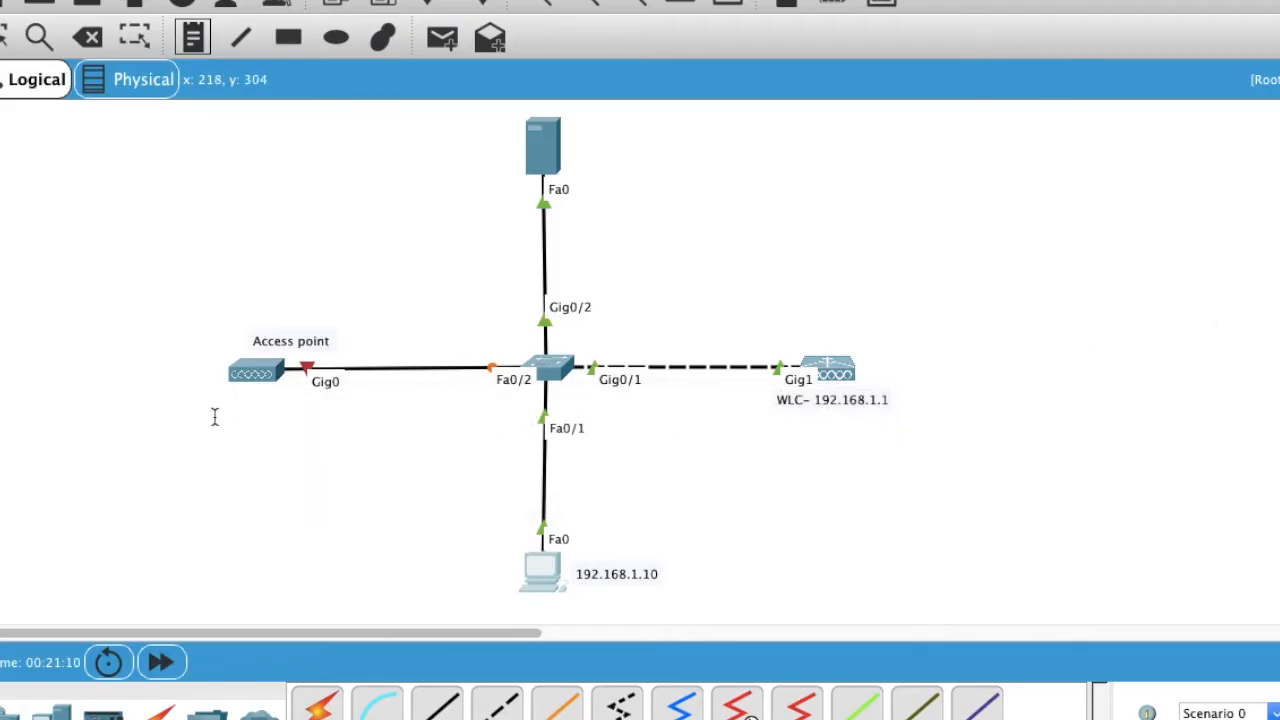
Step: Add a 192.168.1.20 note below the access point and move it closer
key(n)
click(212, 418)
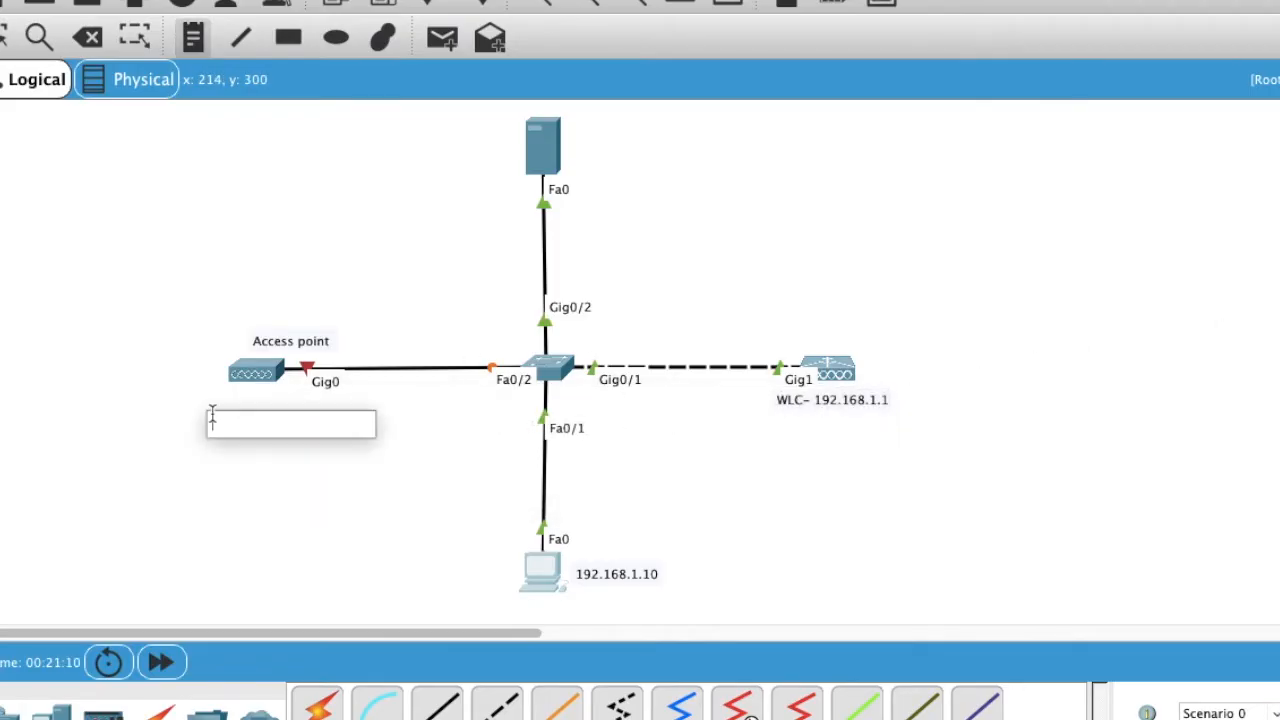
text(1)
key(BackSpace)
key(BackSpace)
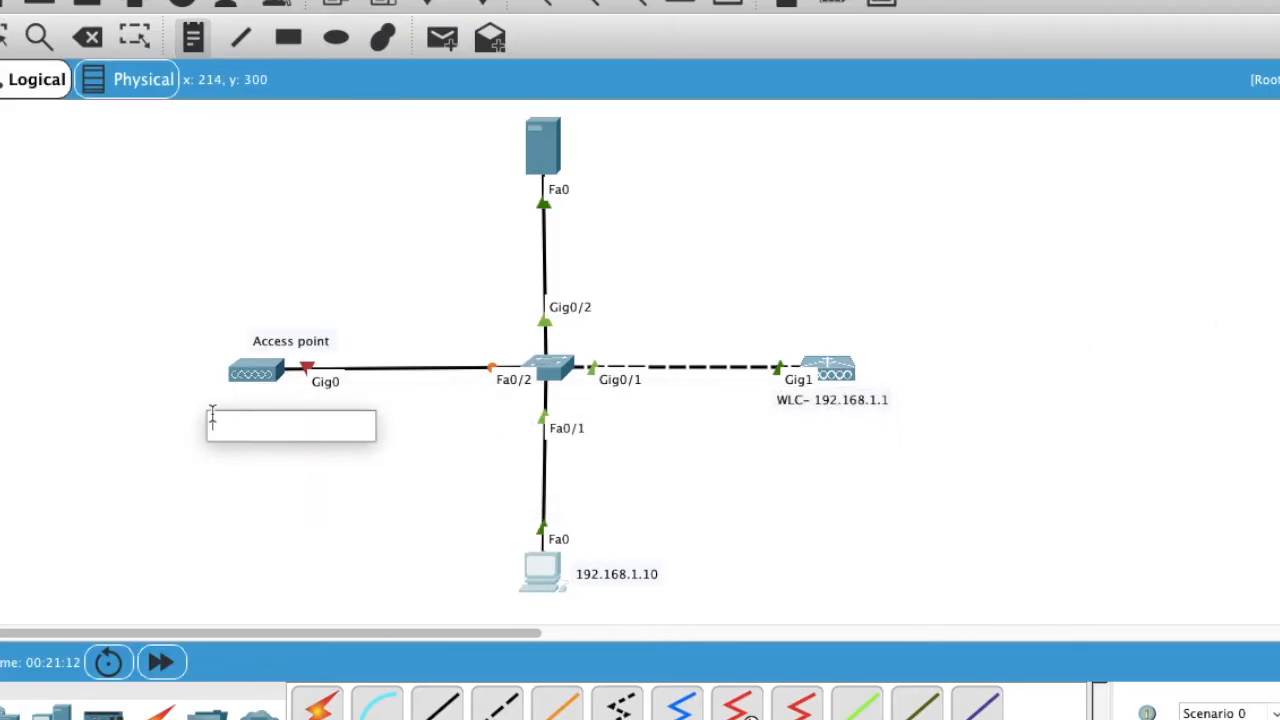
text(192.168.1.2)
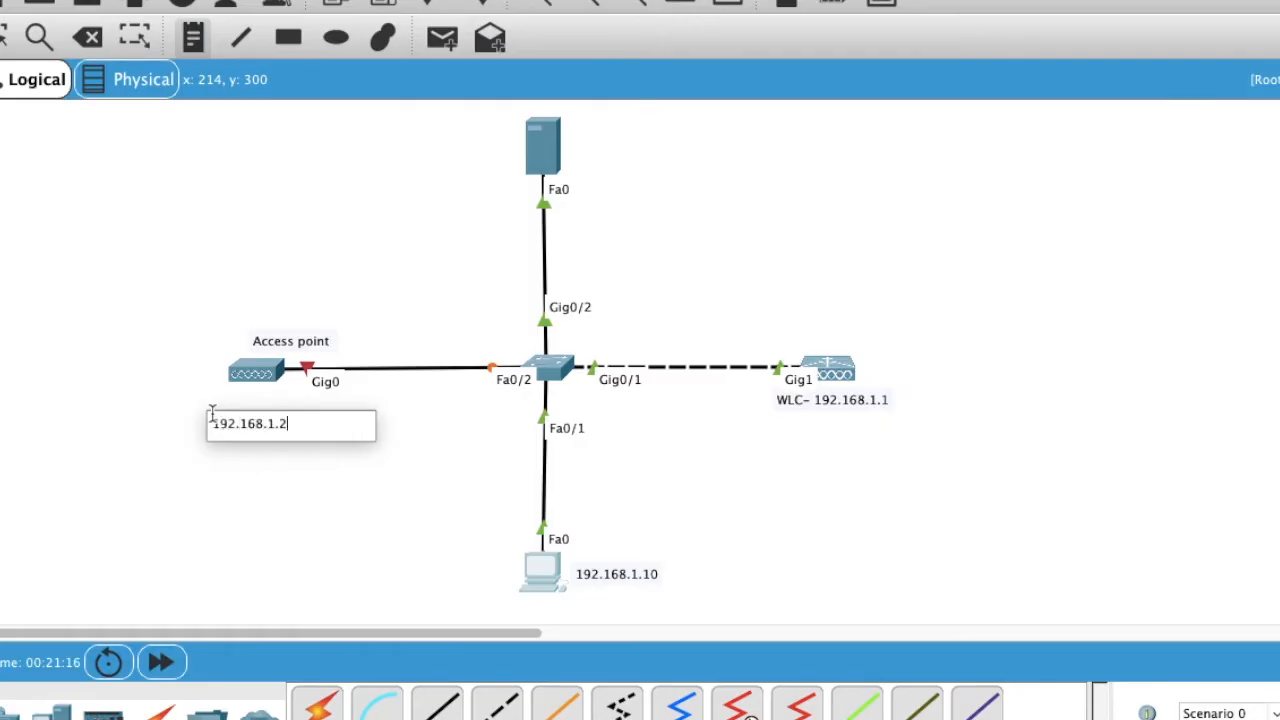
text(0)
click(311, 489)
drag(268, 437, 270, 418)
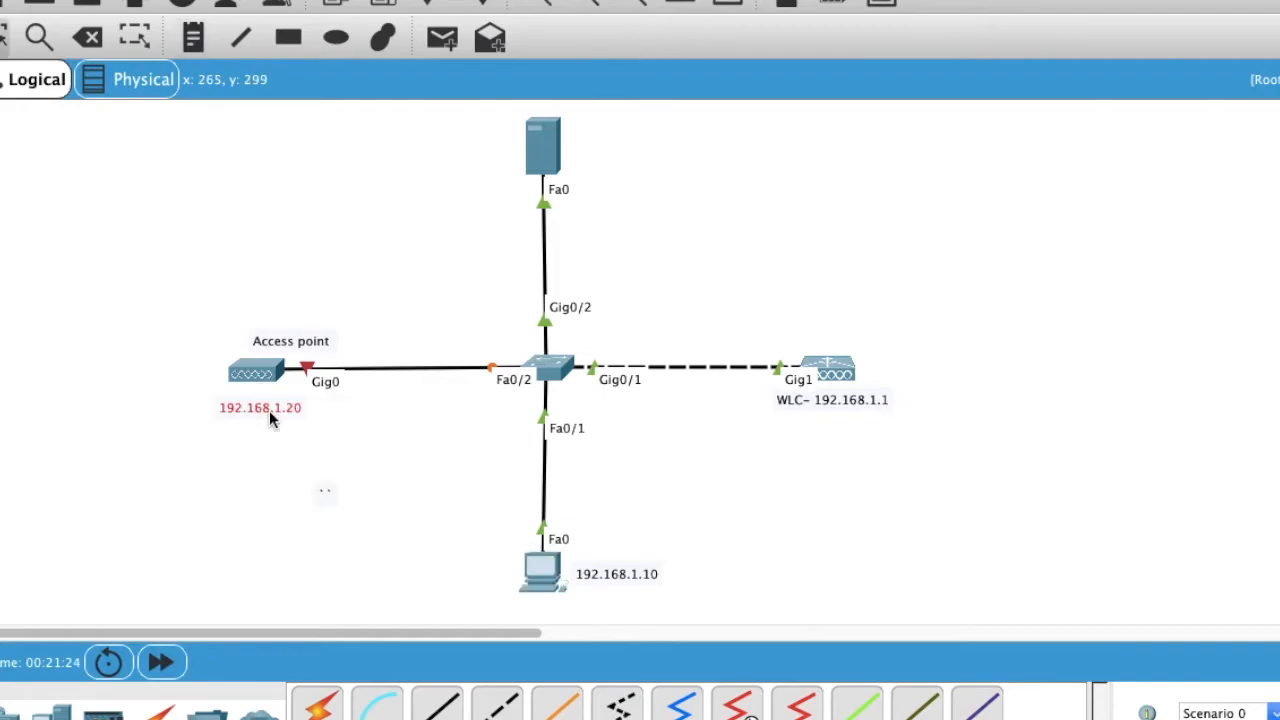
Step: Reposition the Access point label and plug the power adapter into Light Weight Access Point0
drag(303, 342, 275, 337)
double_click(268, 373)
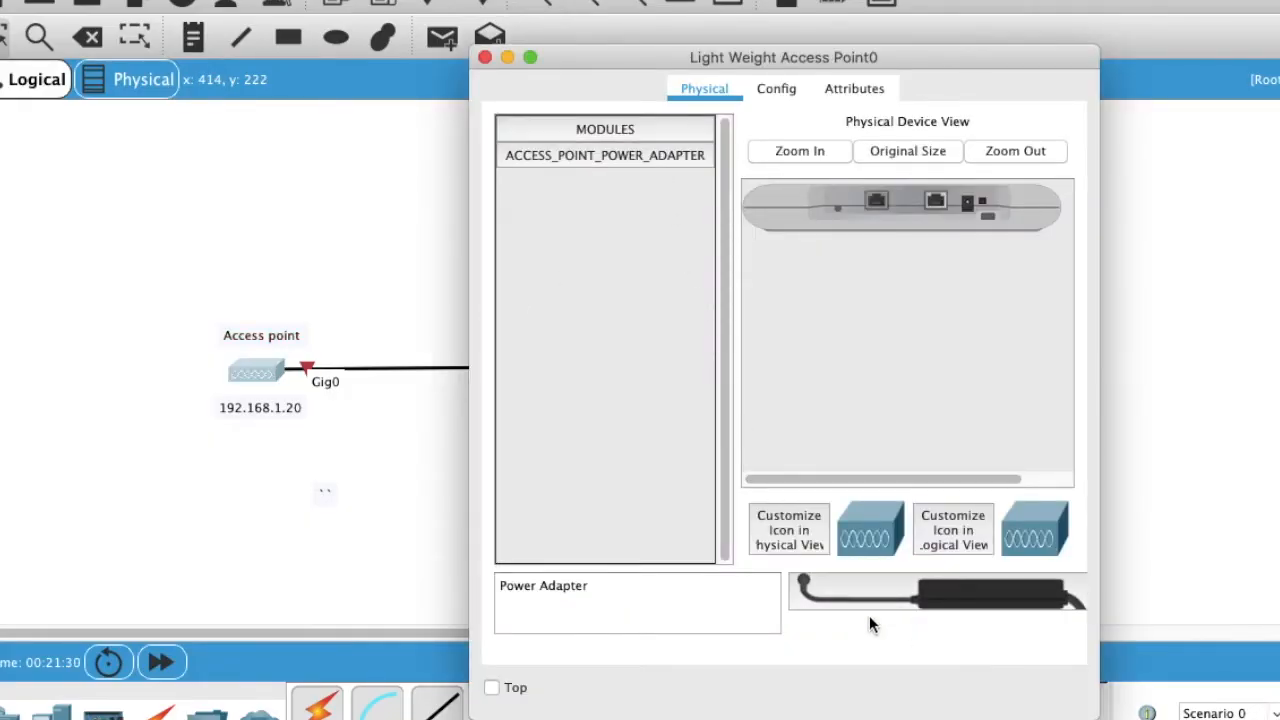
click(950, 600)
drag(950, 600, 971, 207)
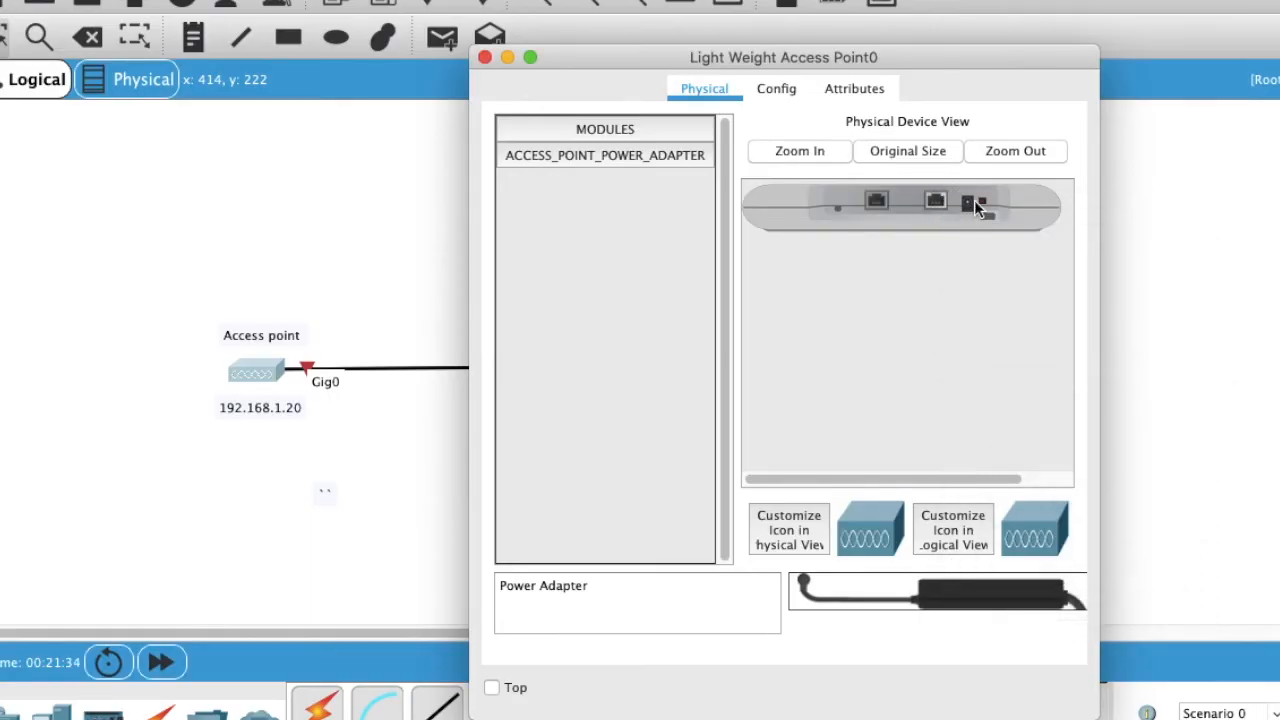
drag(960, 600, 971, 203)
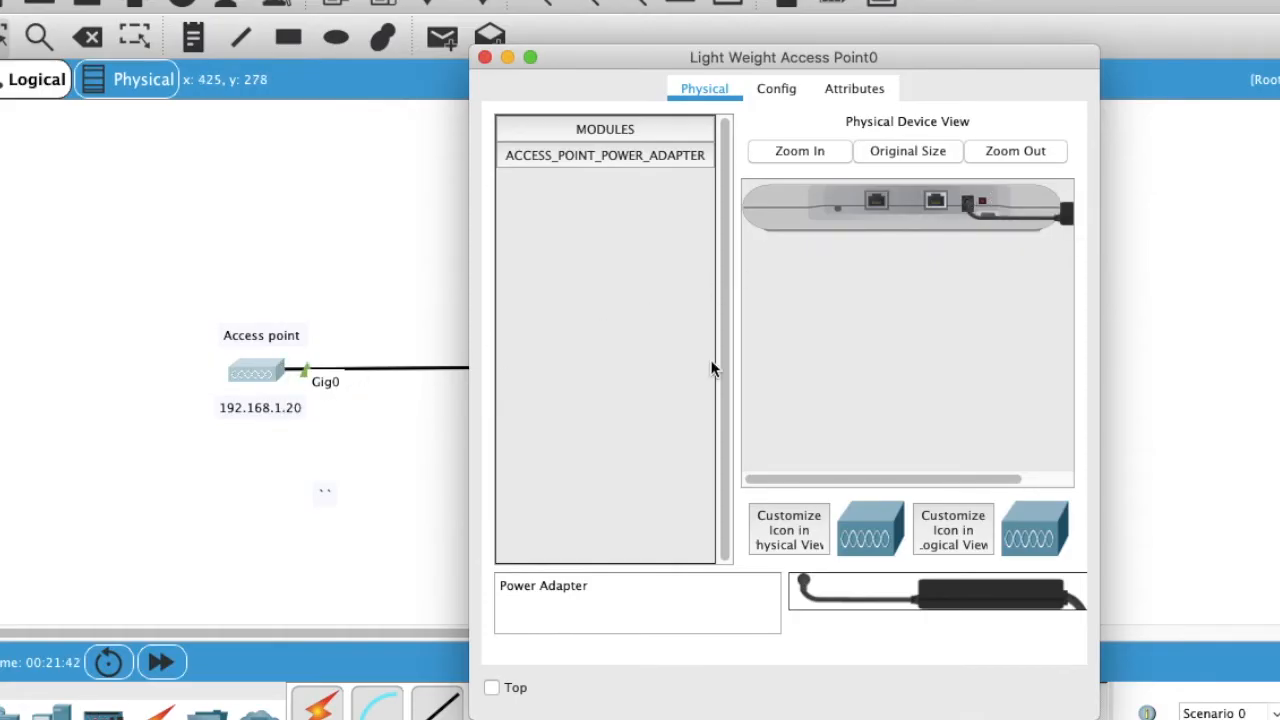
Step: Enter default gateway 192.168.1.100 in the access point's global settings
click(775, 92)
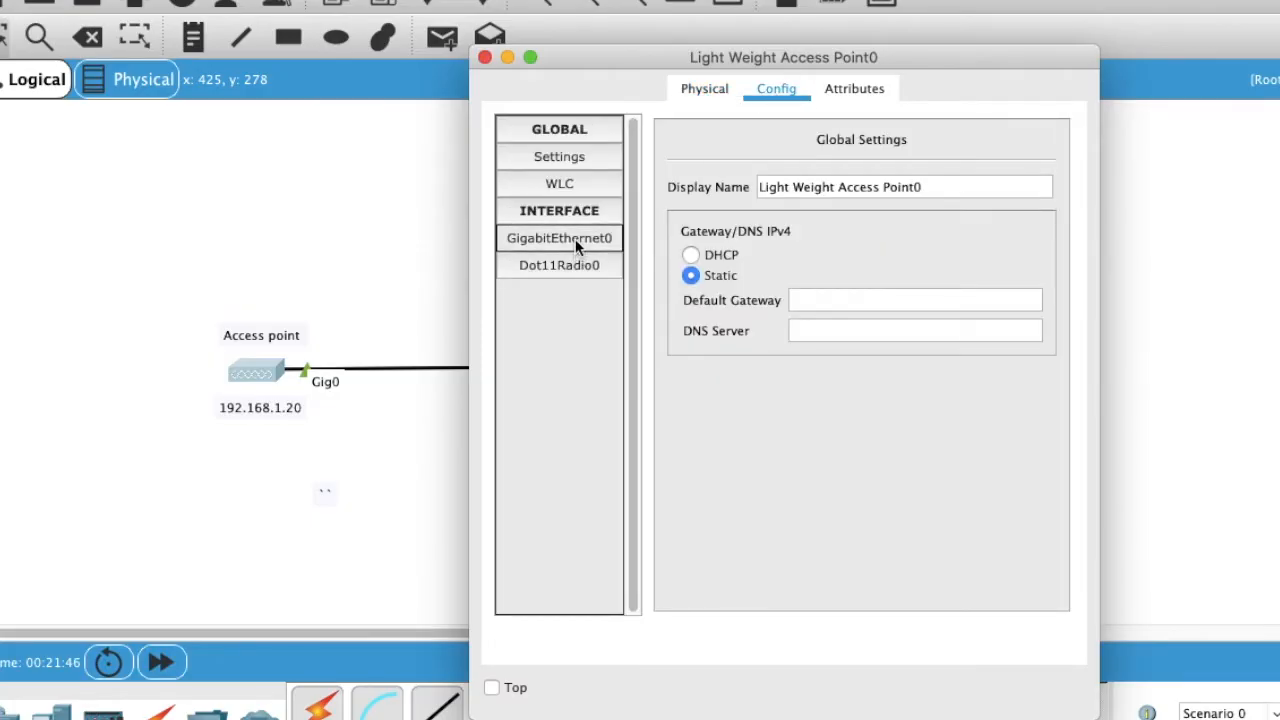
click(574, 214)
click(569, 189)
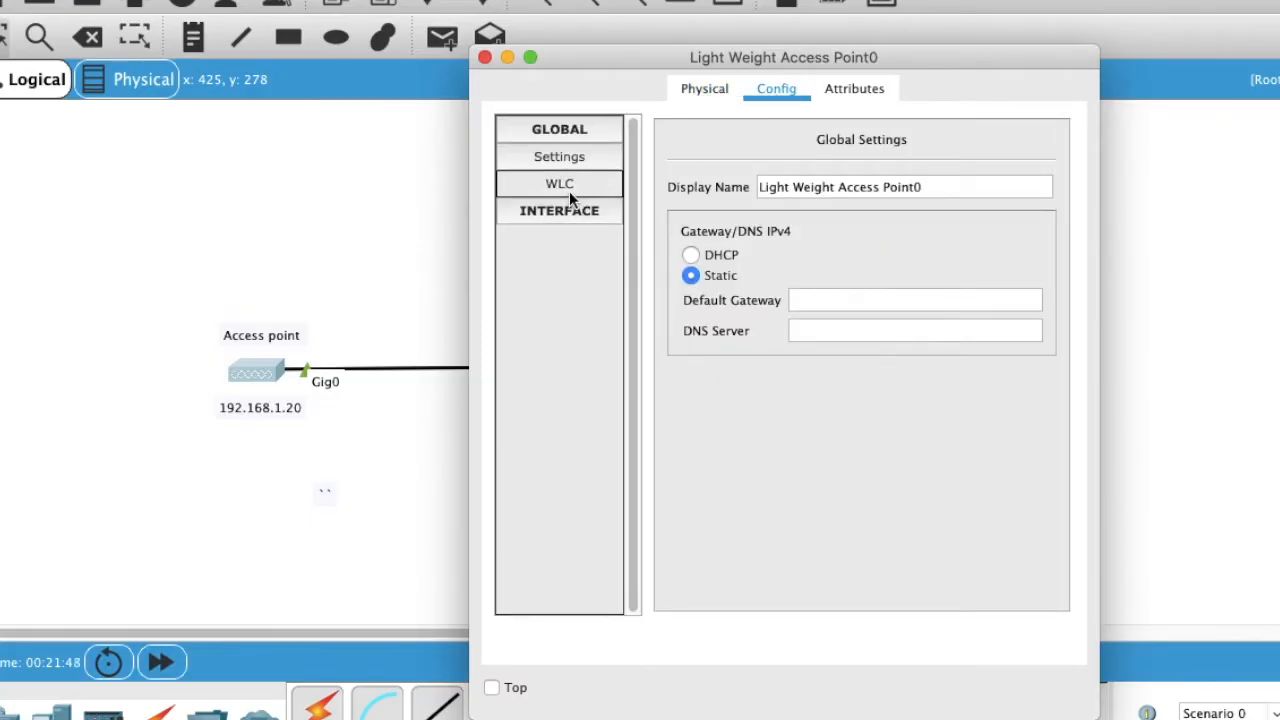
click(561, 162)
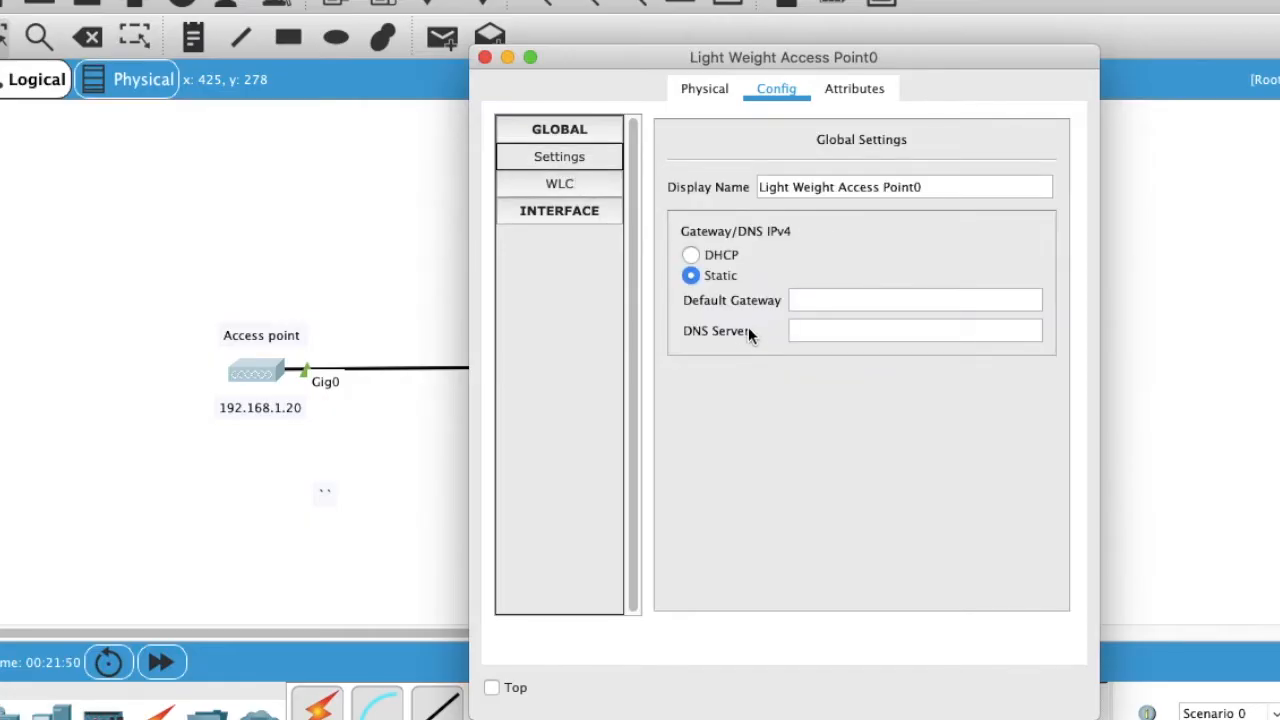
click(815, 298)
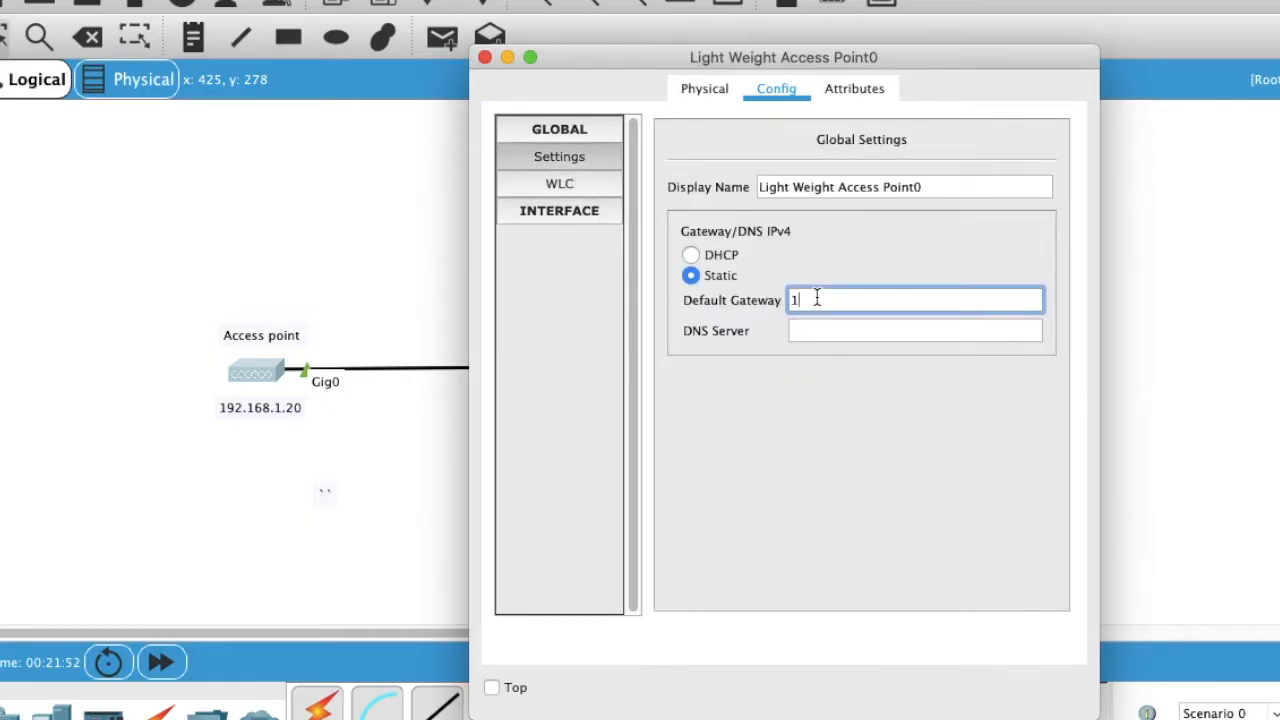
text(192.168.1.100)
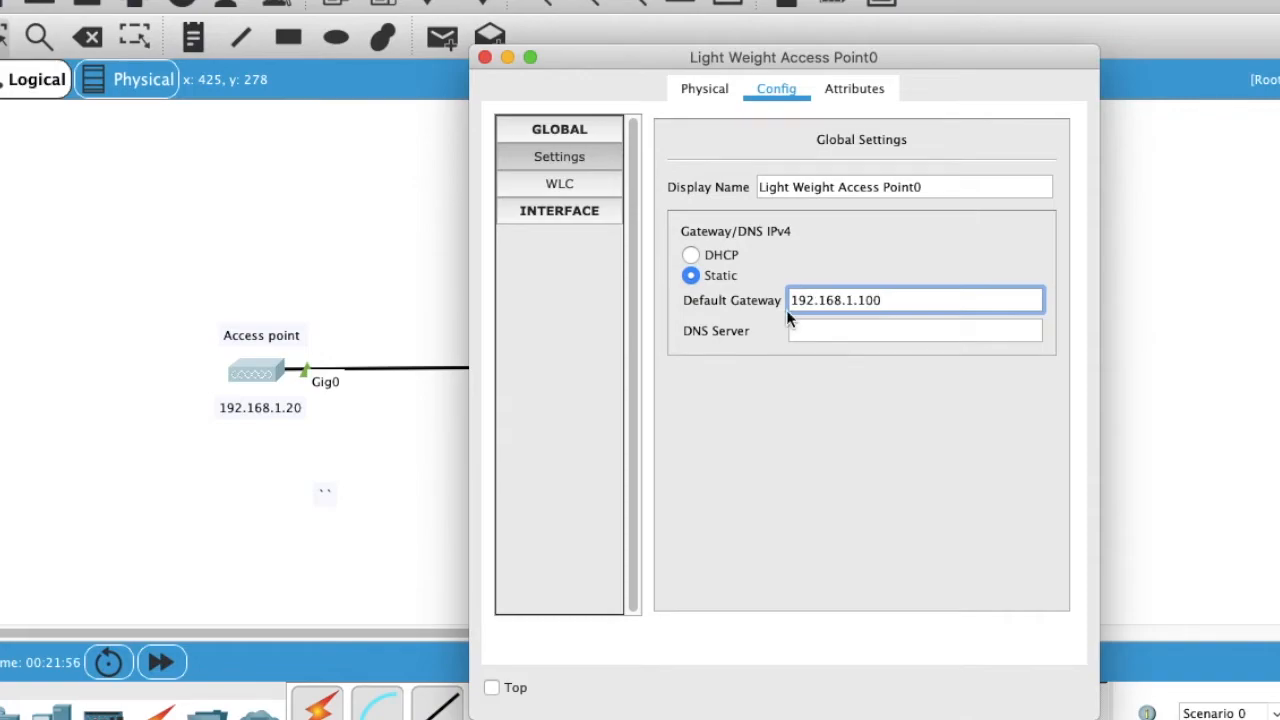
Step: Give GigabitEthernet0 static IPv4 192.168.1.20 with subnet mask 255.255.255.0
click(594, 208)
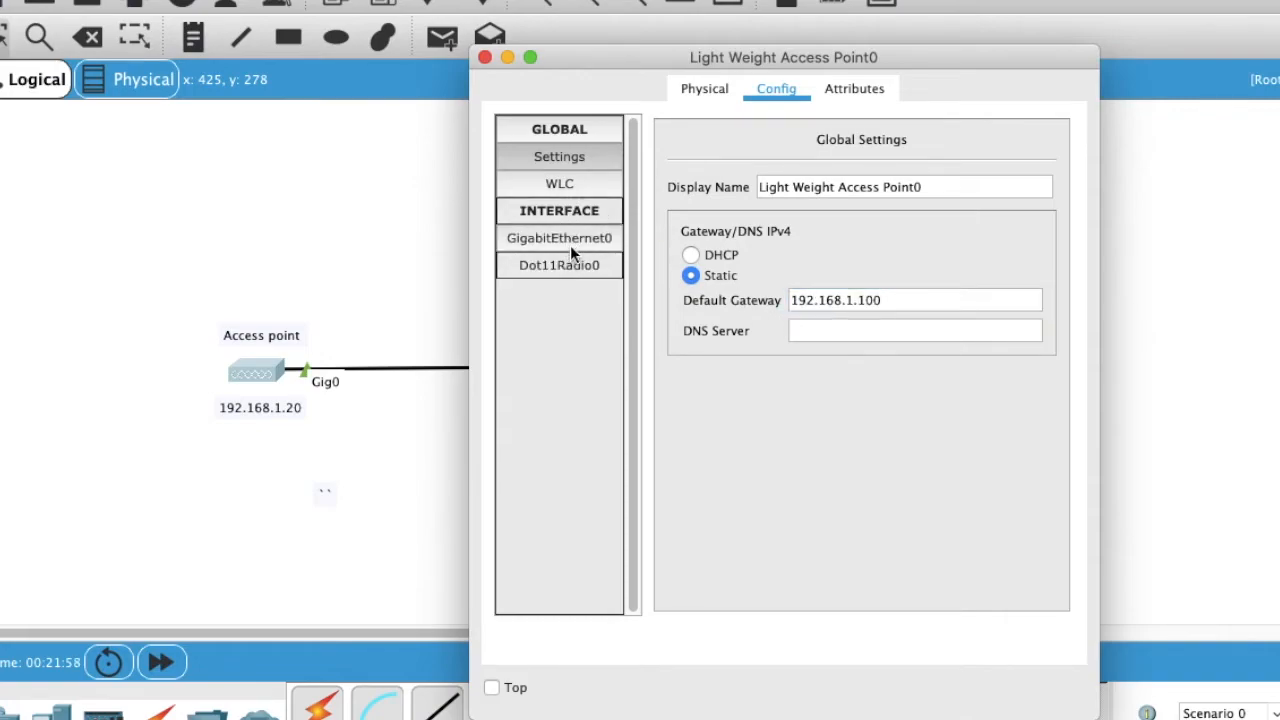
click(570, 241)
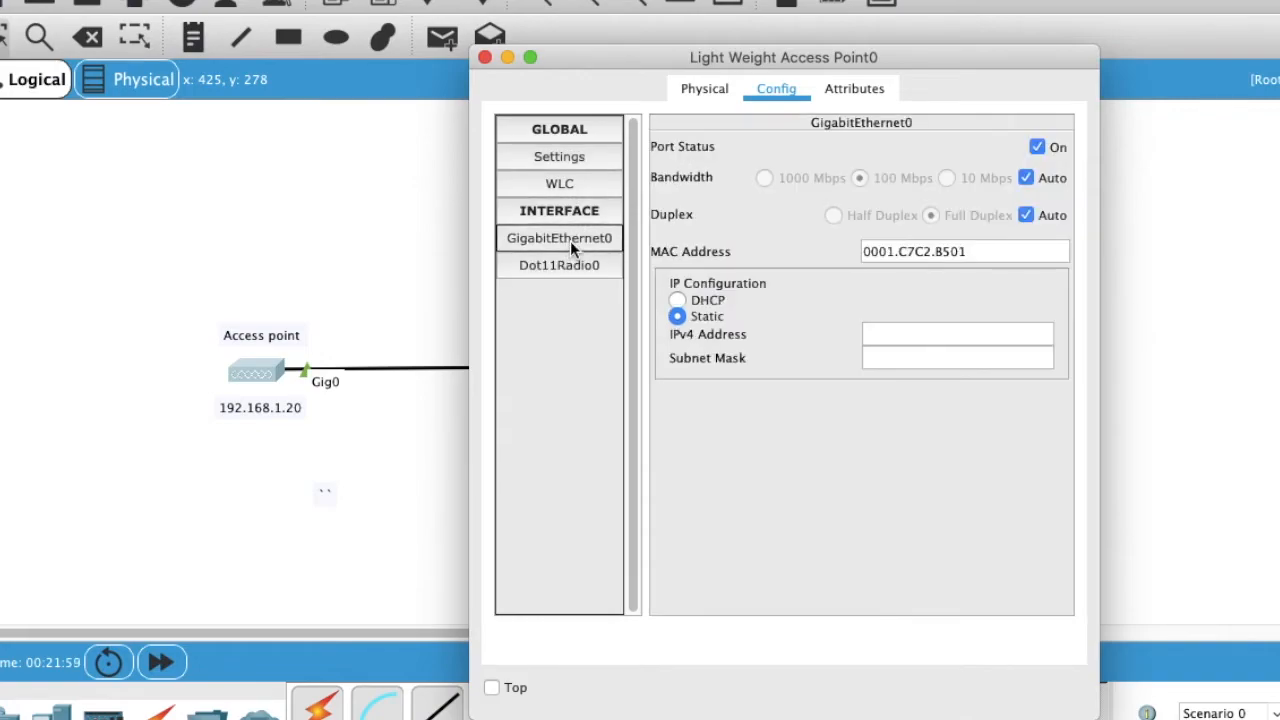
click(873, 332)
text(192.1)
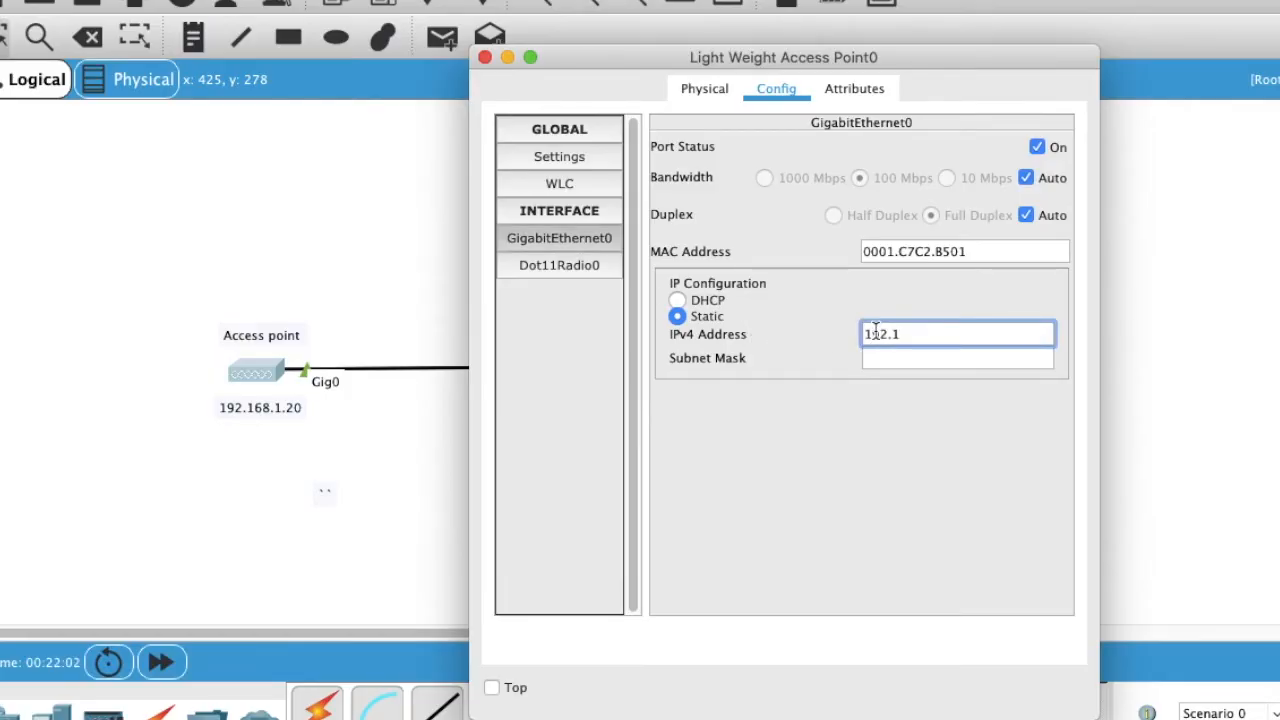
text(68.1.20)
key(Tab)
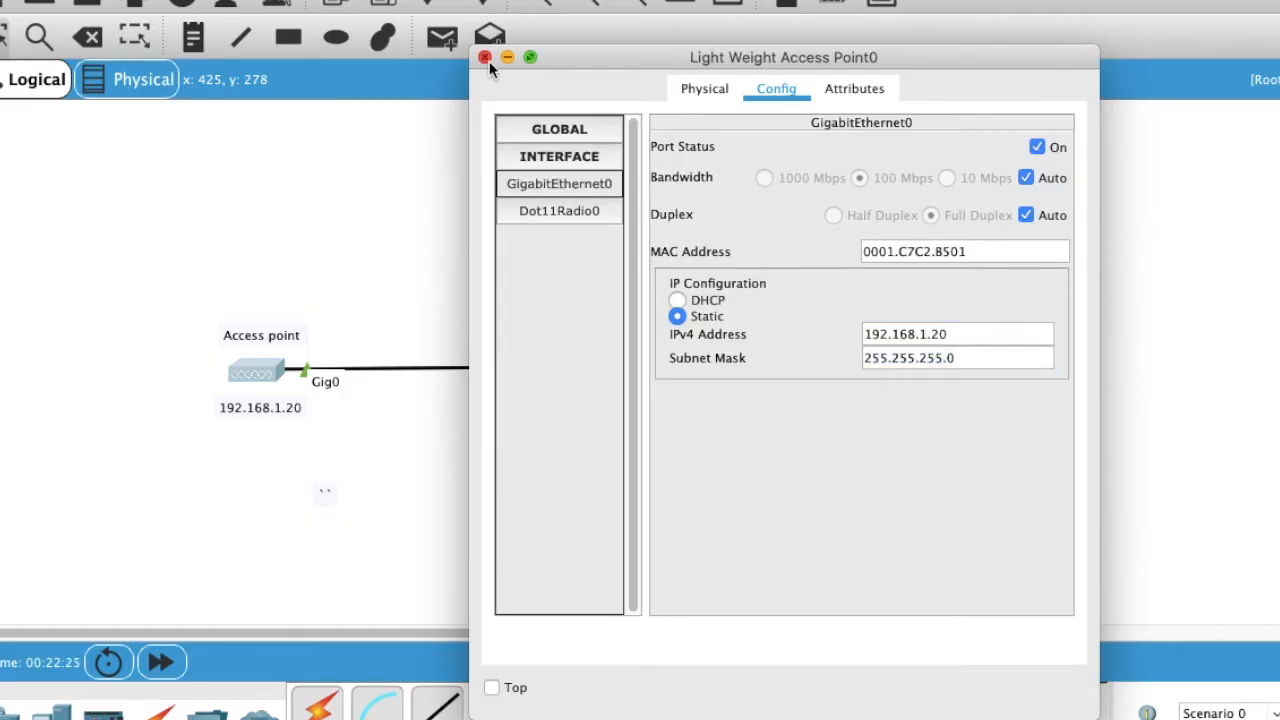
Step: Check the controller's All APs list in PC0's browser and mark the access point entry
click(489, 61)
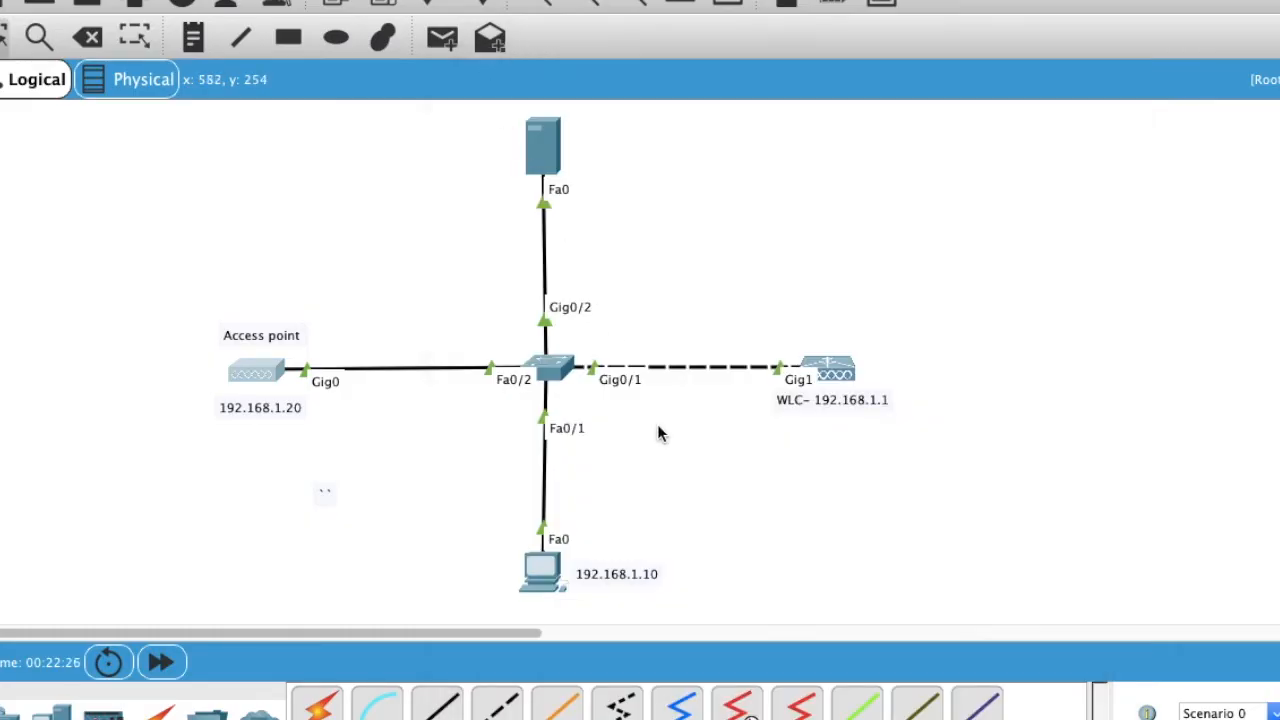
click(549, 580)
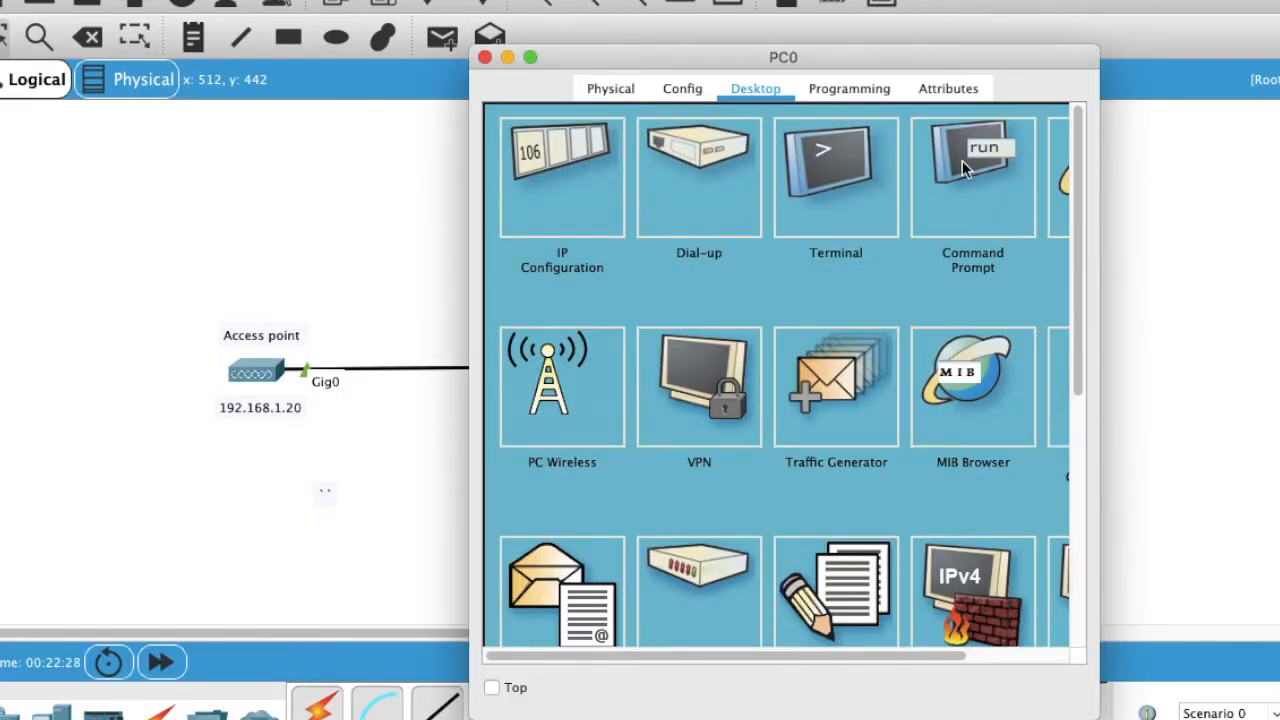
scroll(972, 240, right, 2)
scroll(972, 233, right, 2)
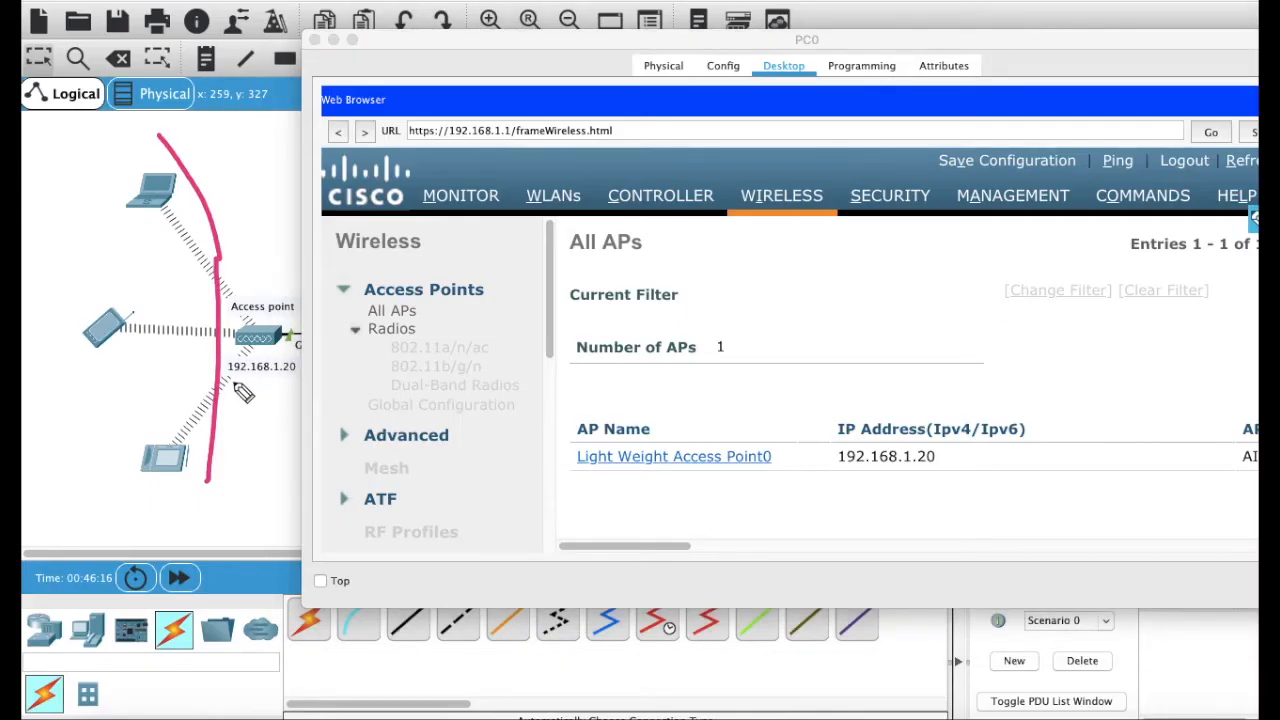
drag(220, 381, 288, 380)
drag(703, 487, 979, 498)
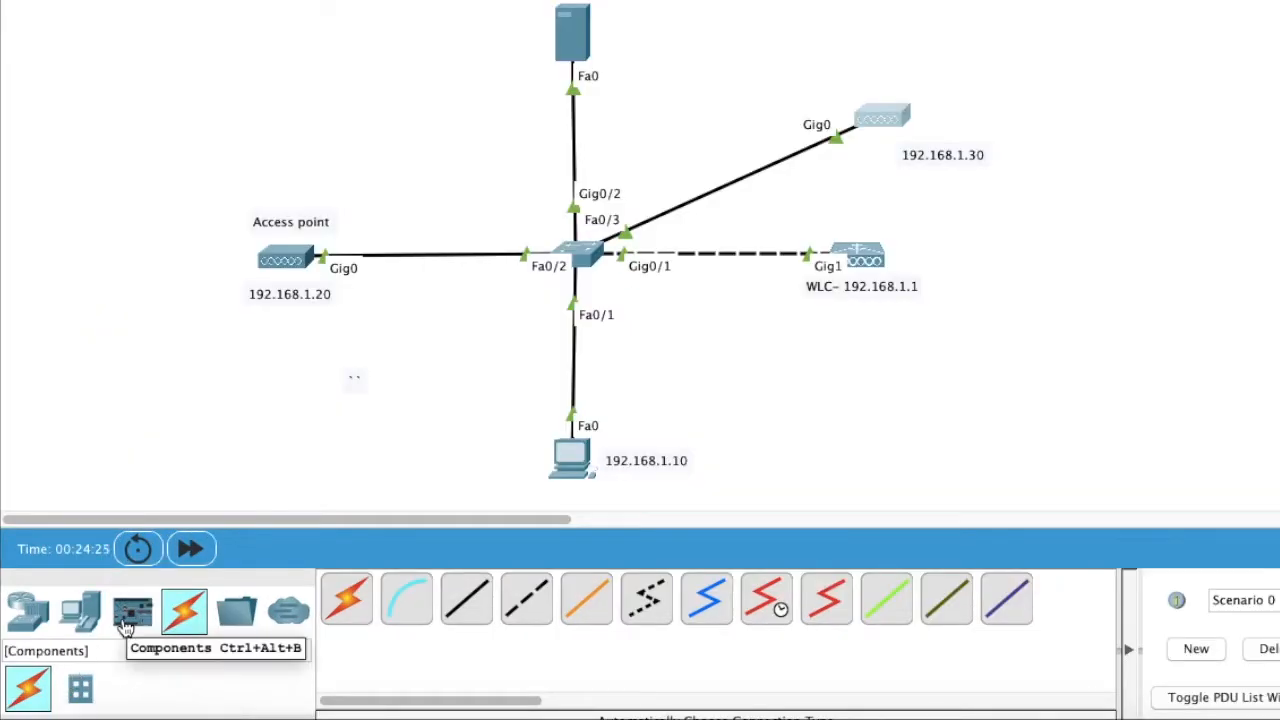
Step: Place a laptop, a smartphone and a wireless tablet on the canvas left of the access point
click(42, 624)
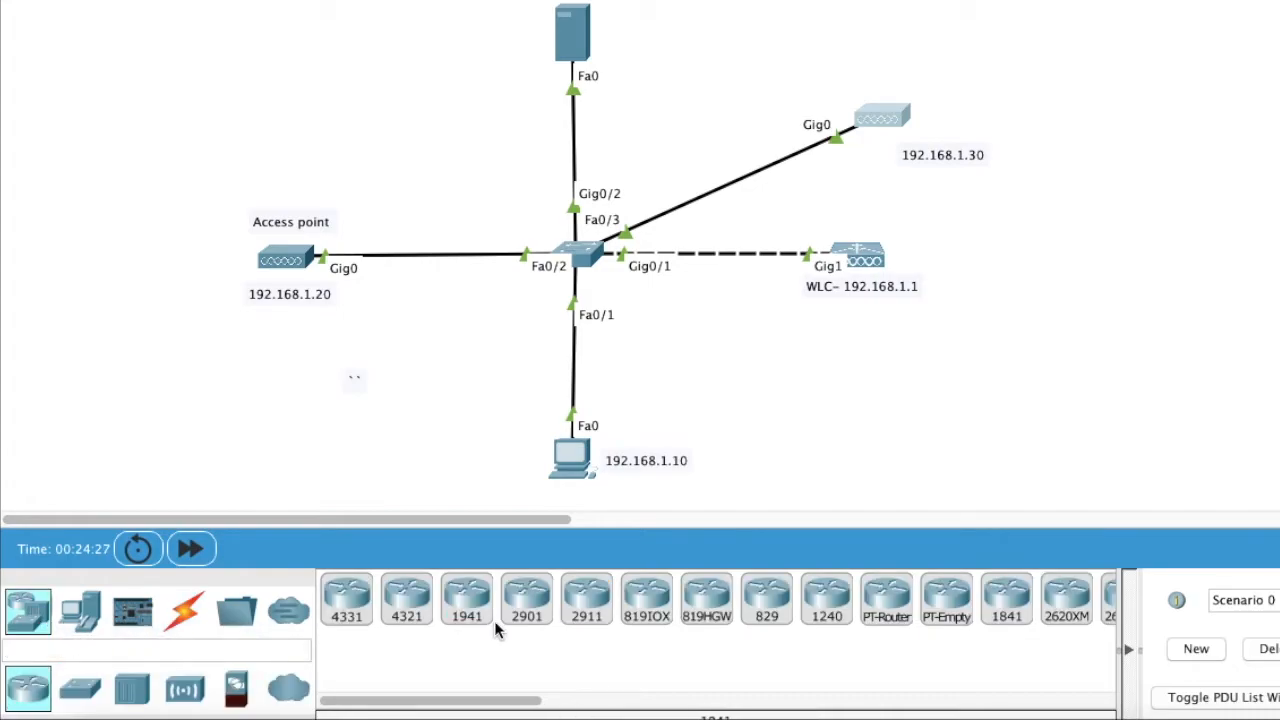
click(80, 614)
scroll(666, 666, right, 4)
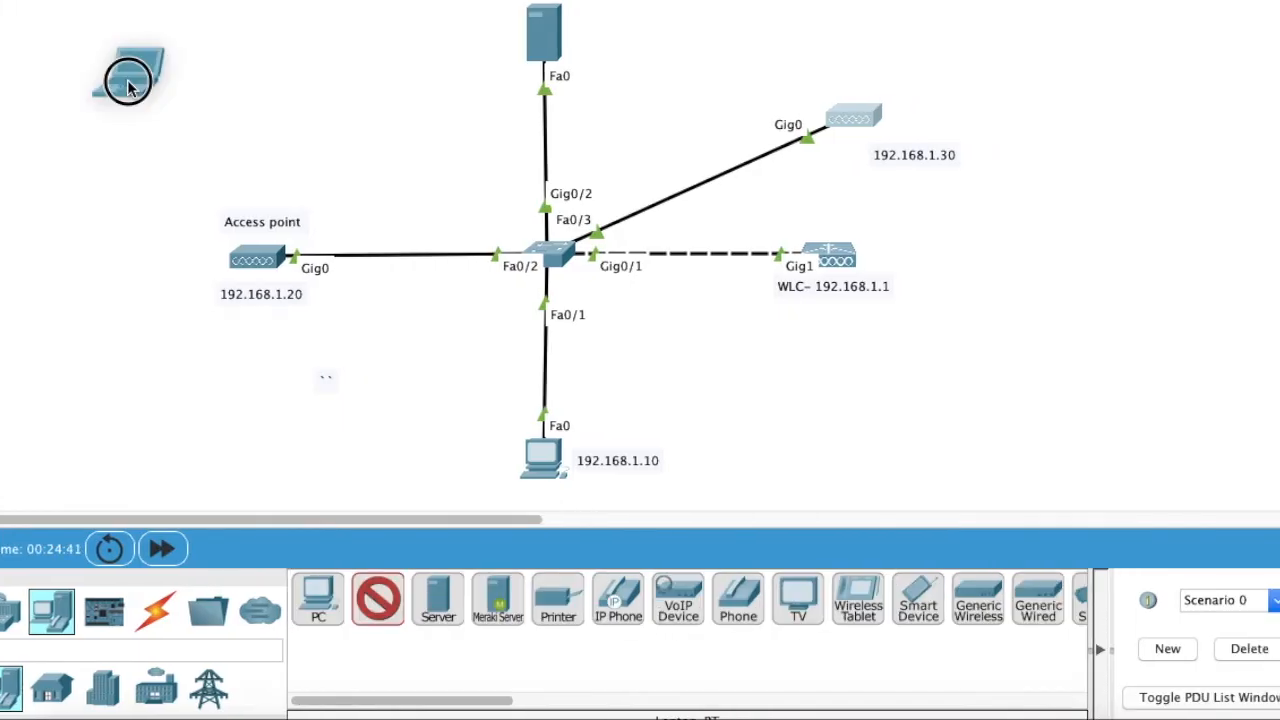
click(128, 80)
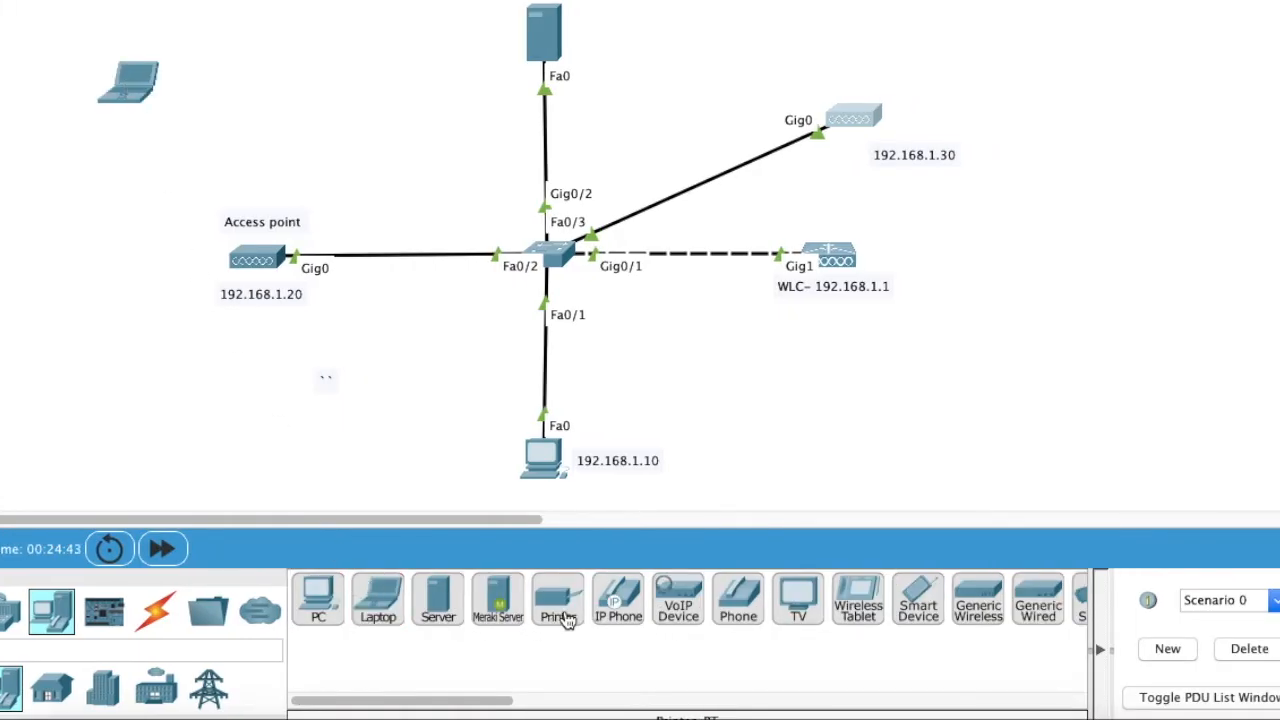
scroll(647, 618, right, 3)
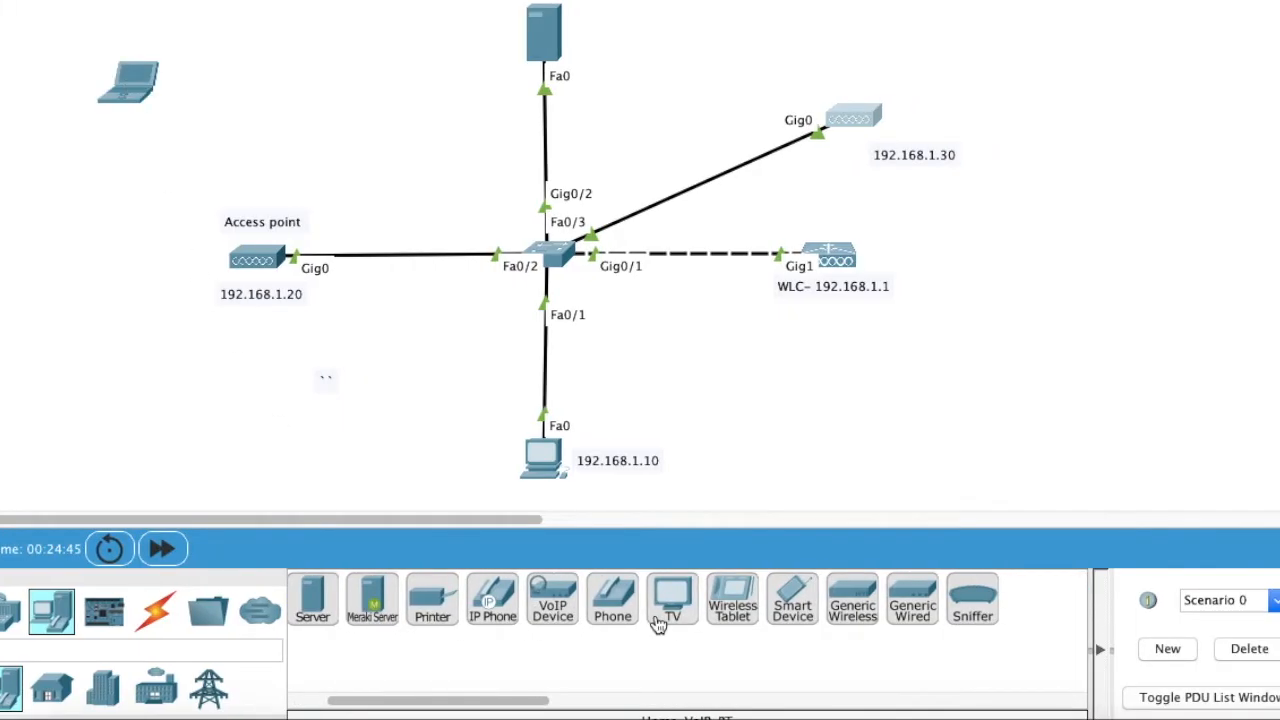
click(790, 618)
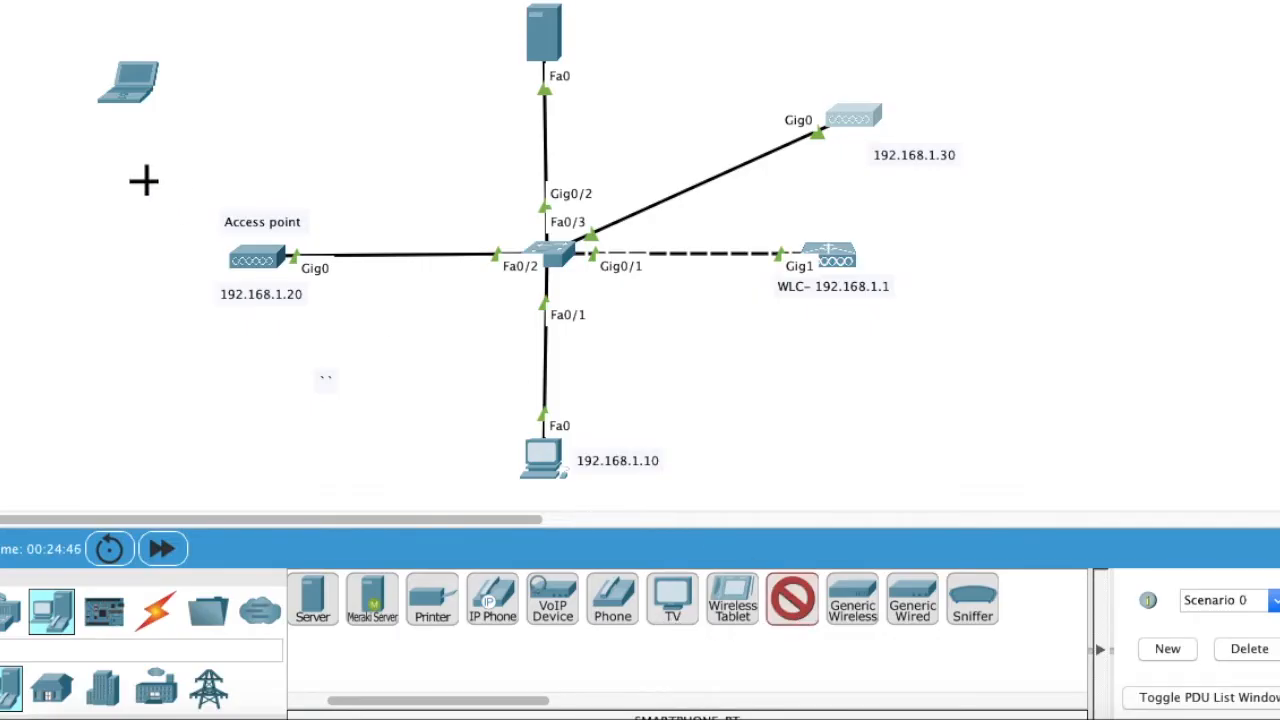
click(80, 254)
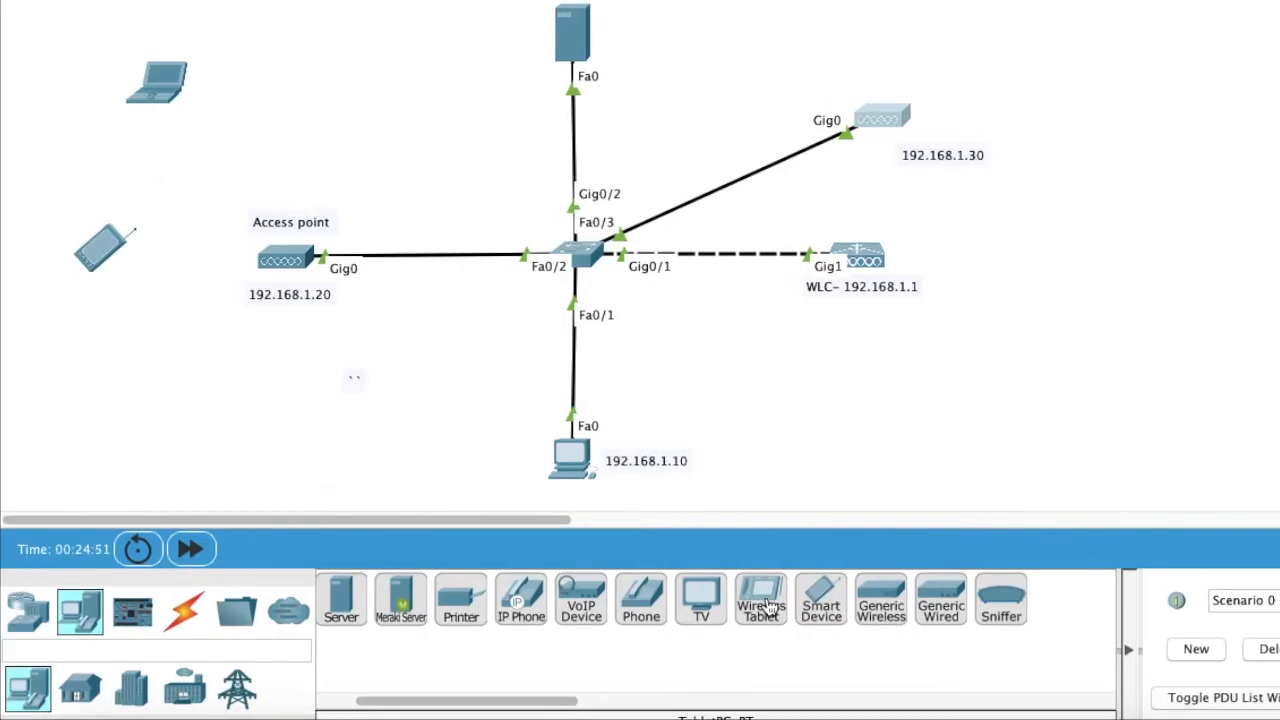
click(766, 606)
click(172, 409)
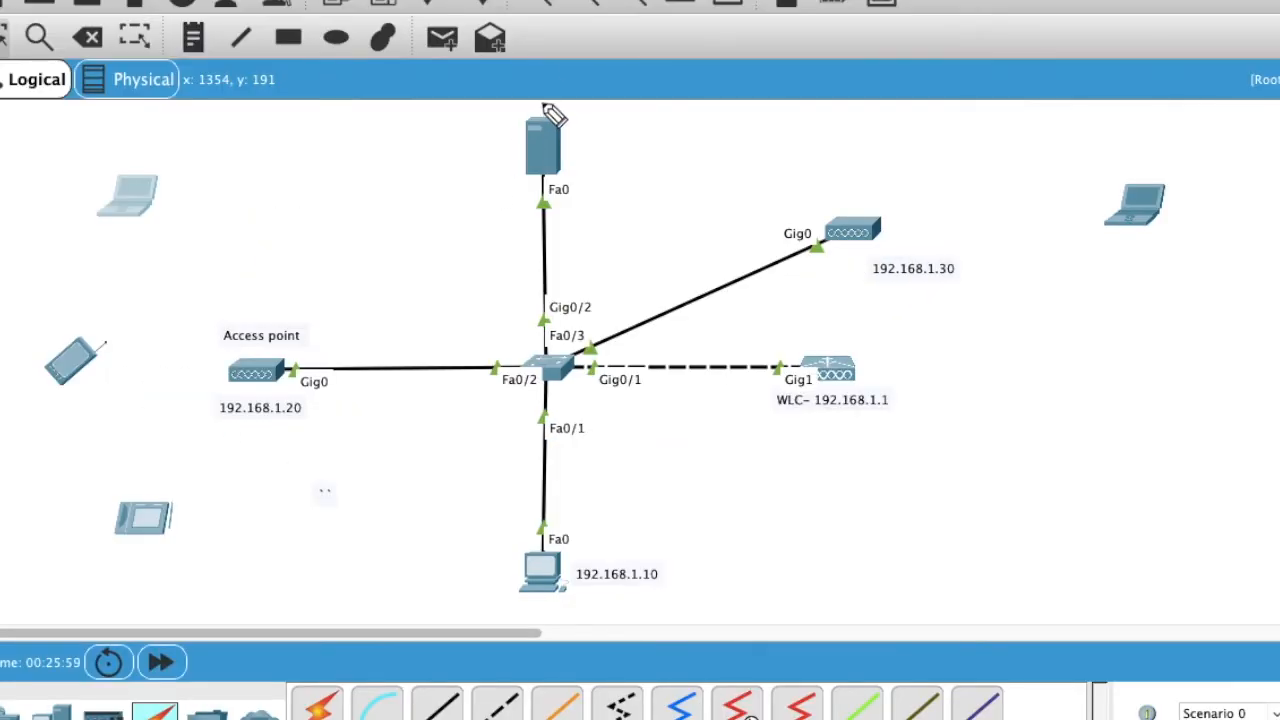
mouse_move(553, 114)
mouse_down()
mouse_move(471, 126)
mouse_move(608, 206)
mouse_move(523, 103)
mouse_move(537, 115)
mouse_up()
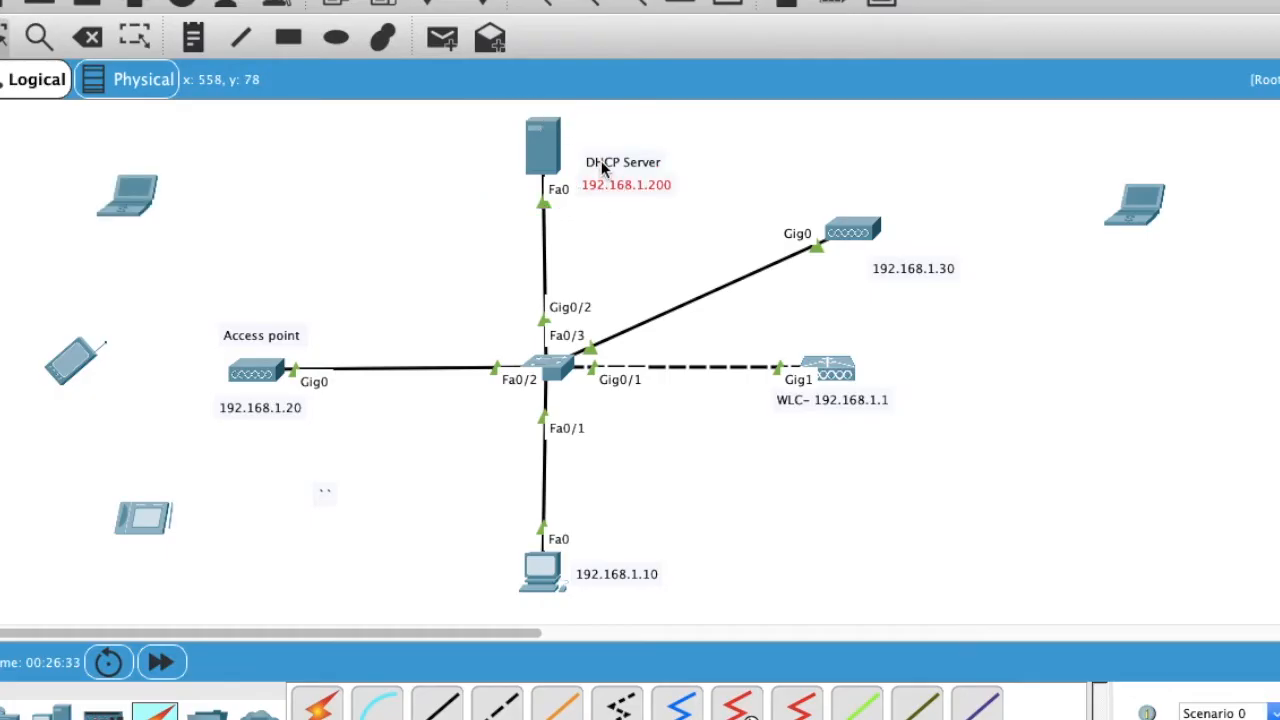
Step: Set Server0's IP configuration to 192.168.1.200, mask 255.255.255.0, gateway 192.168.1.100
mouse_move(603, 168)
mouse_down()
mouse_move(606, 142)
mouse_move(605, 160)
mouse_up()
click(550, 145)
click(667, 87)
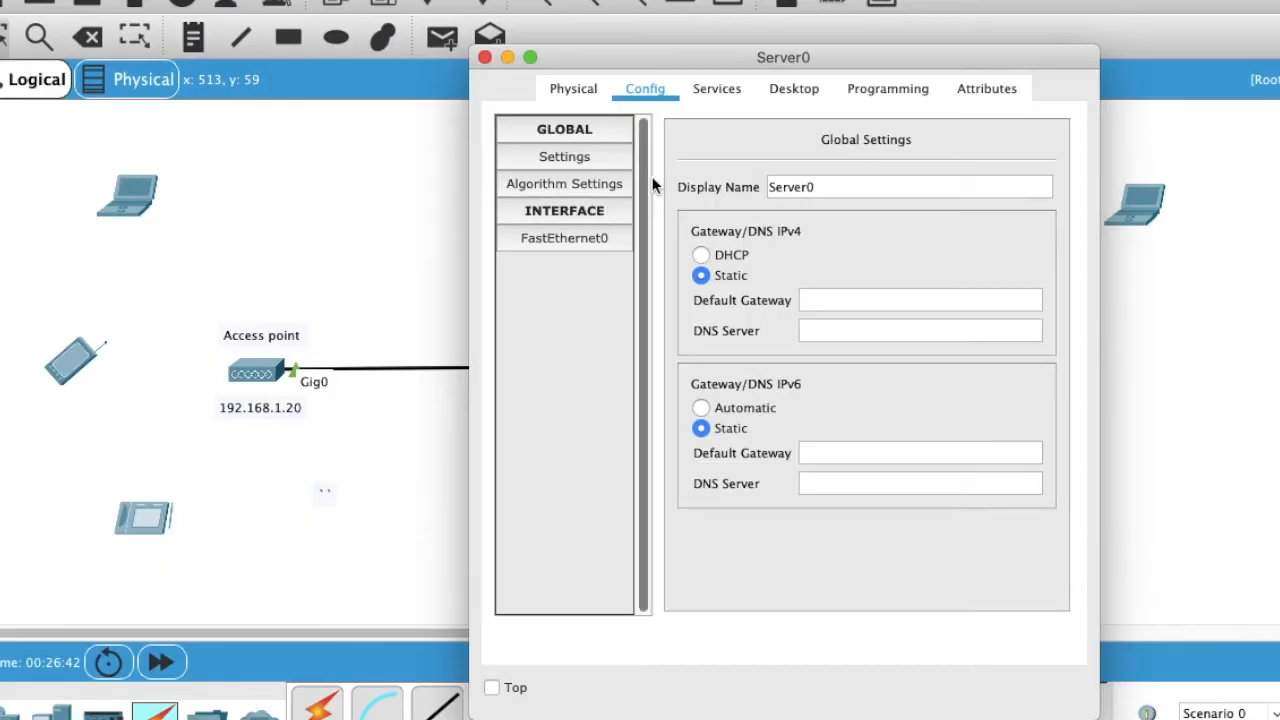
click(785, 88)
click(544, 206)
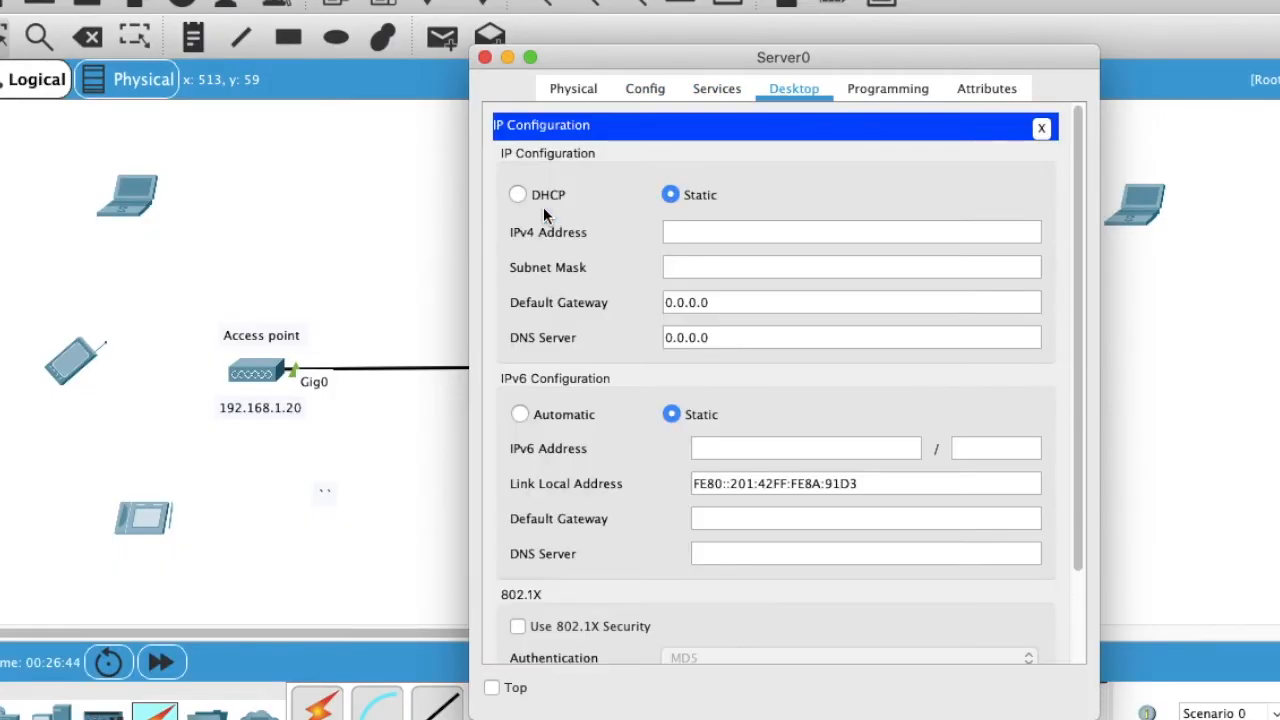
click(690, 231)
text(192.168.1.200)
key(Tab)
key(Tab)
text(192.168.1.100)
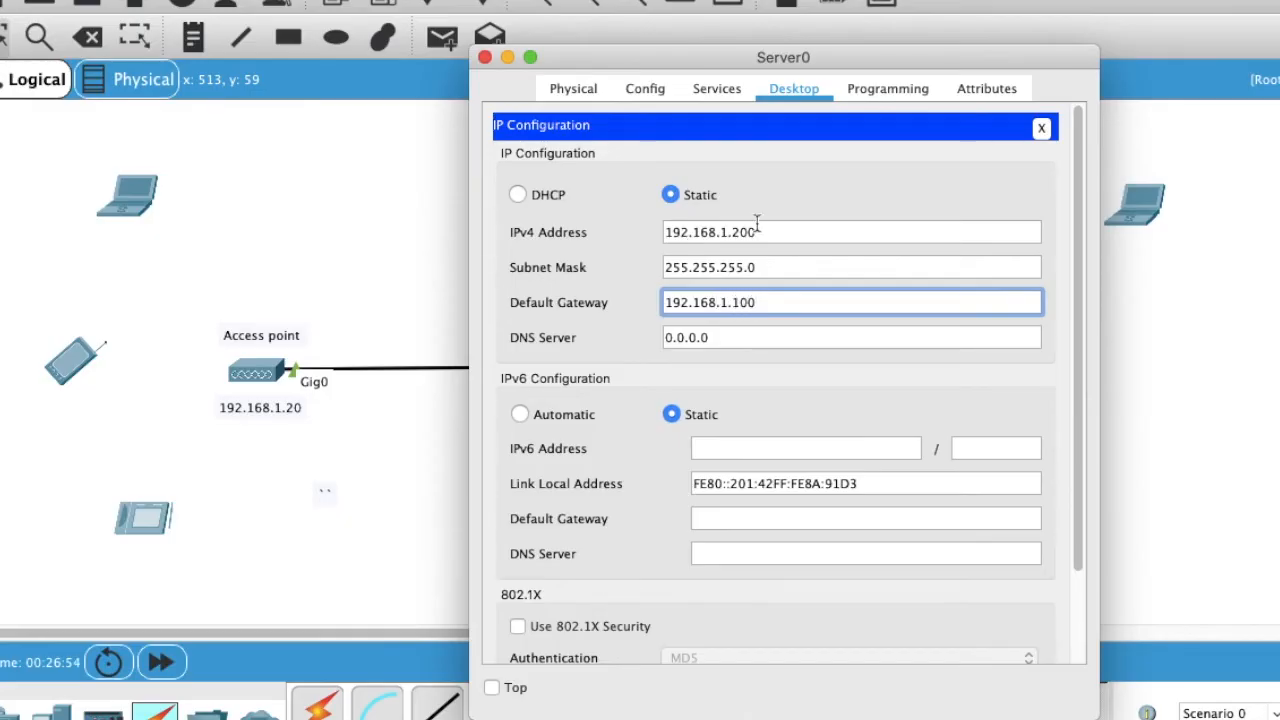
click(1041, 129)
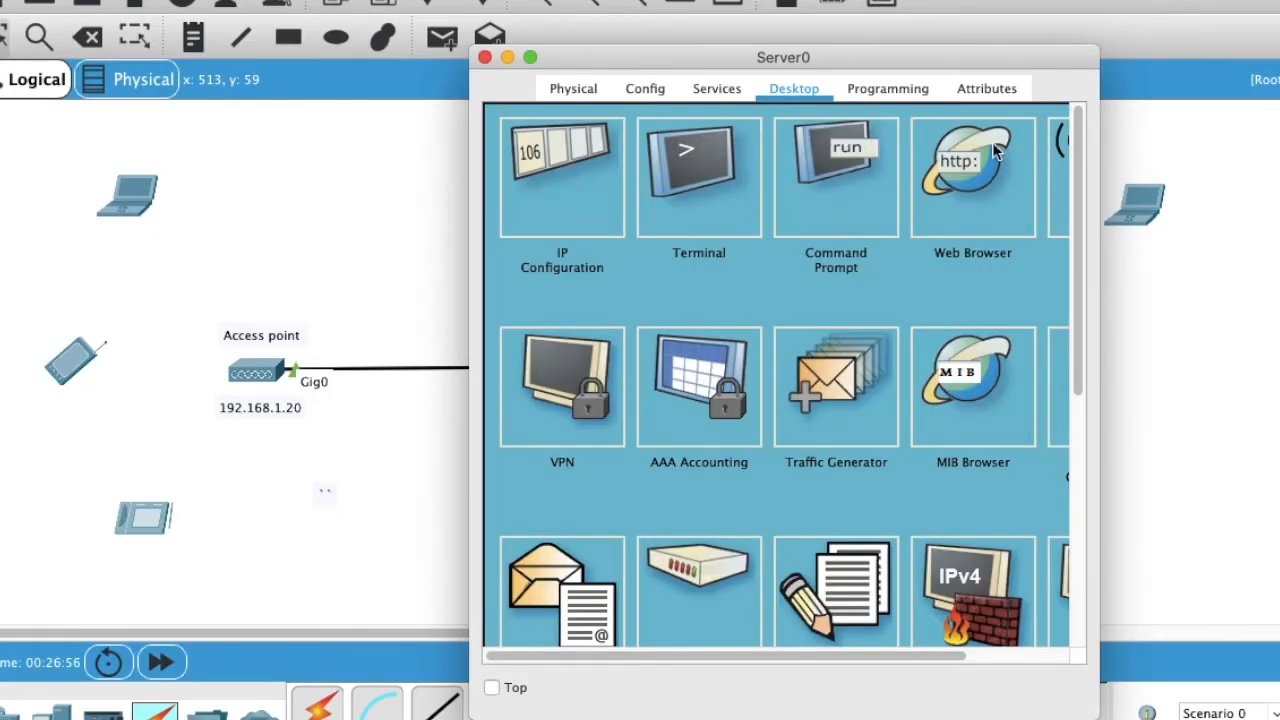
Step: Turn Server0's DHCP service on and name the pool Wireless-Device with gateway 192.168.1.100
click(588, 92)
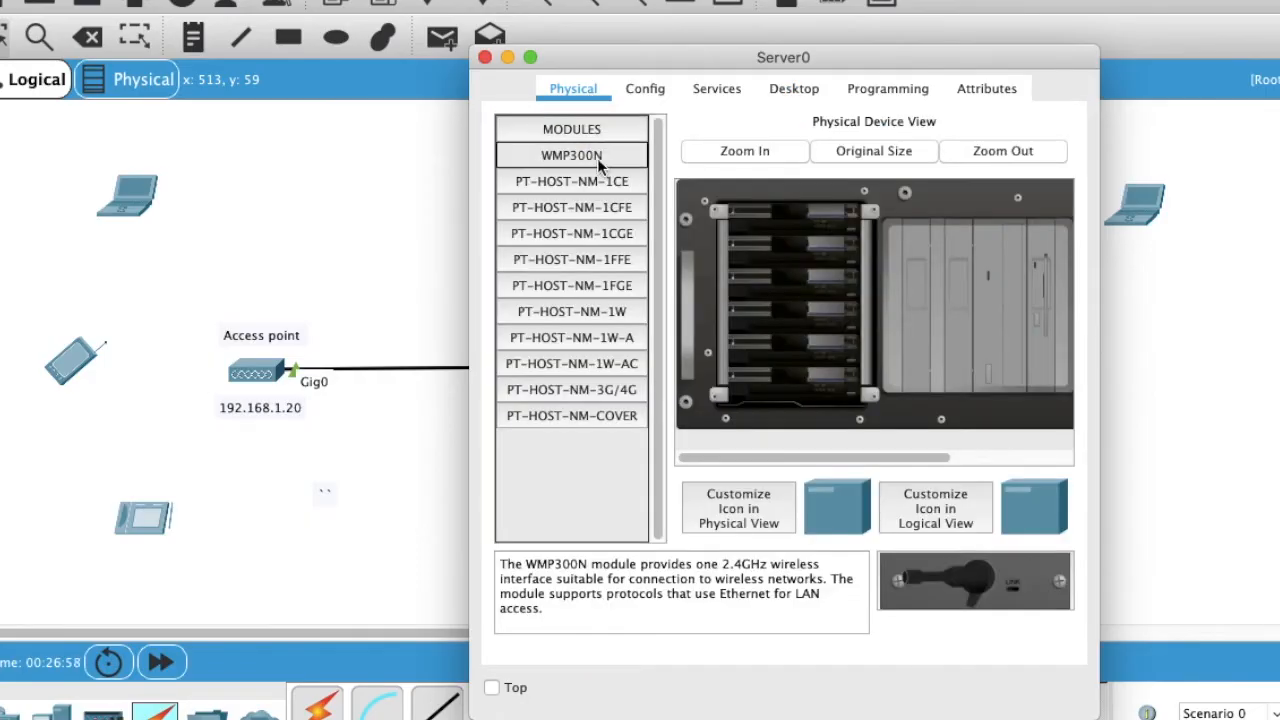
click(710, 90)
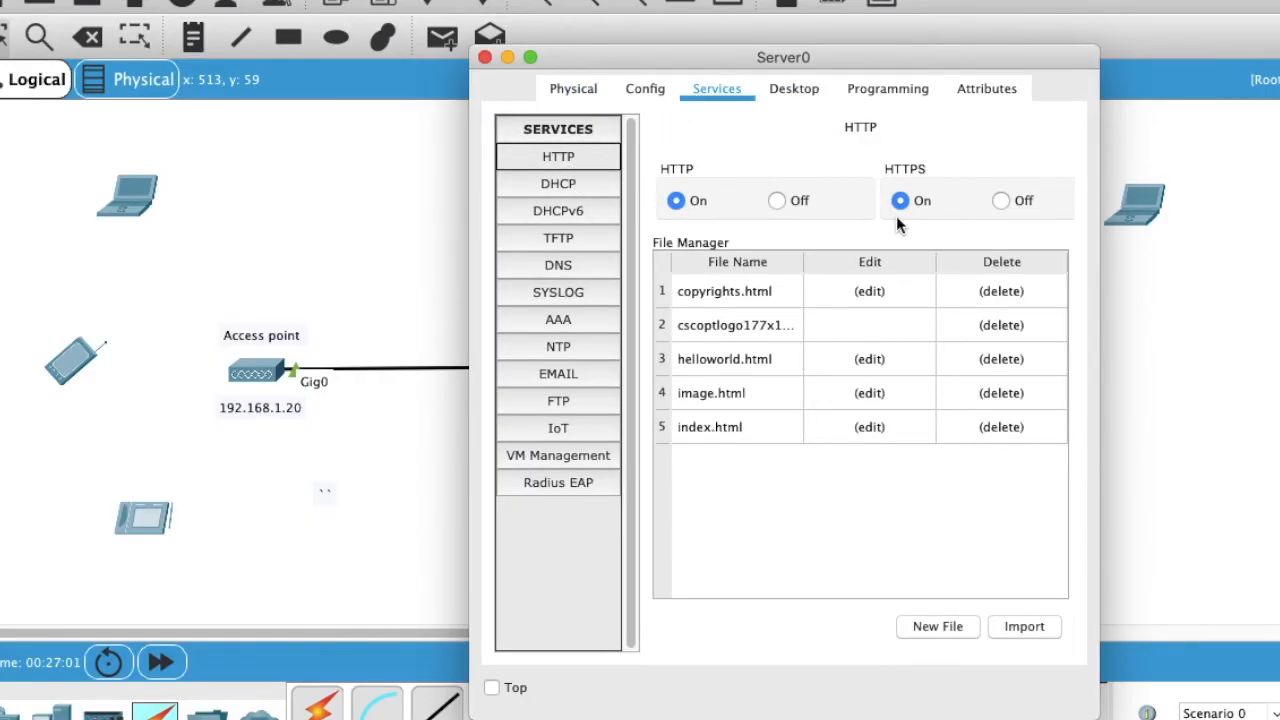
click(579, 189)
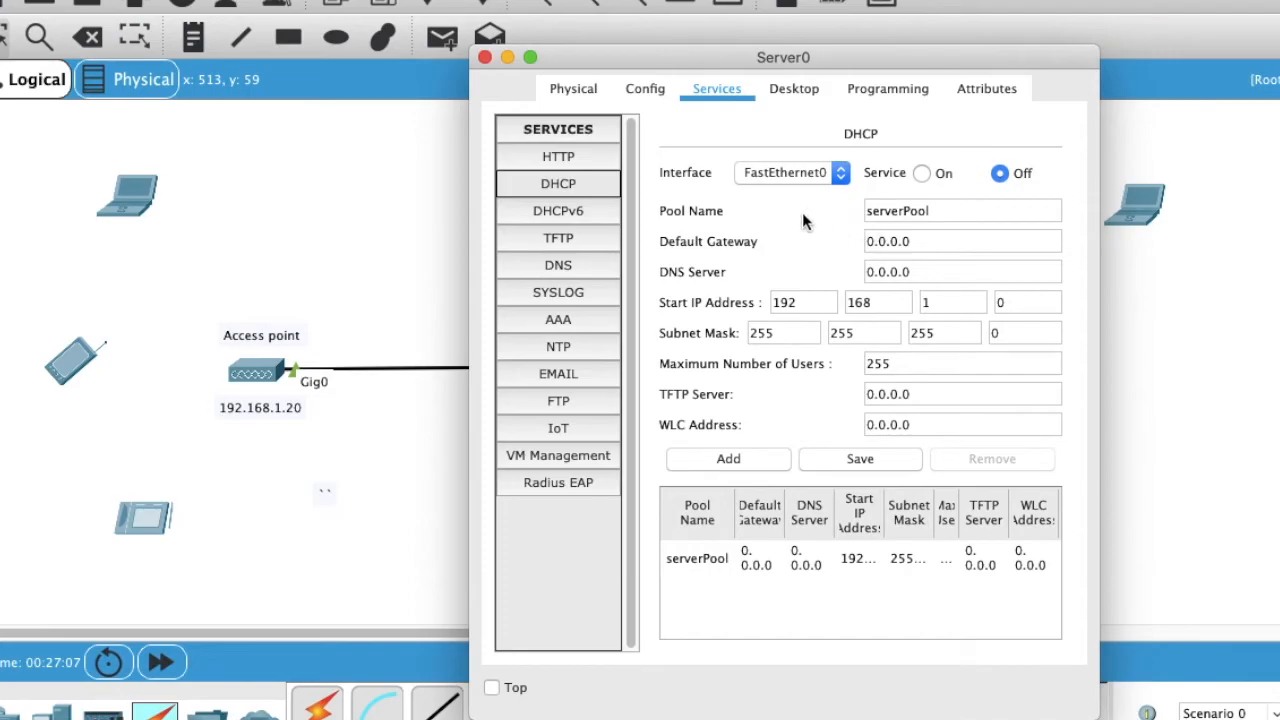
click(921, 174)
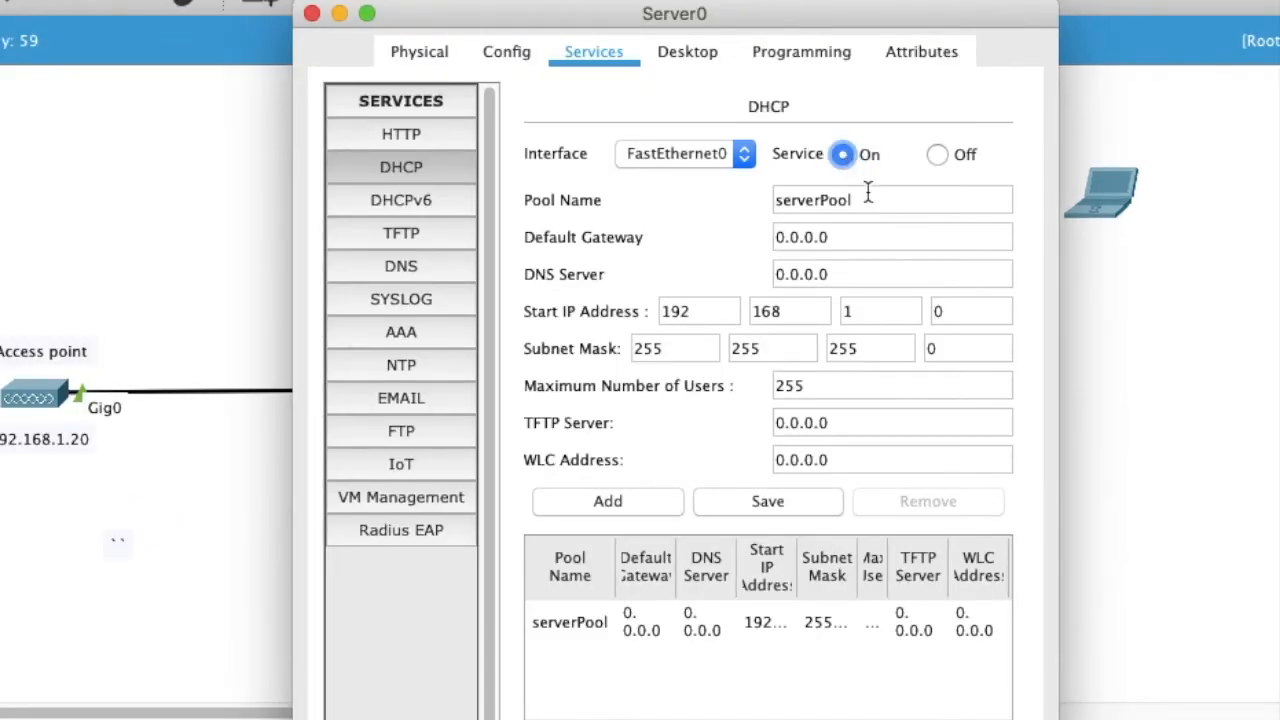
click(868, 196)
drag(866, 197, 726, 197)
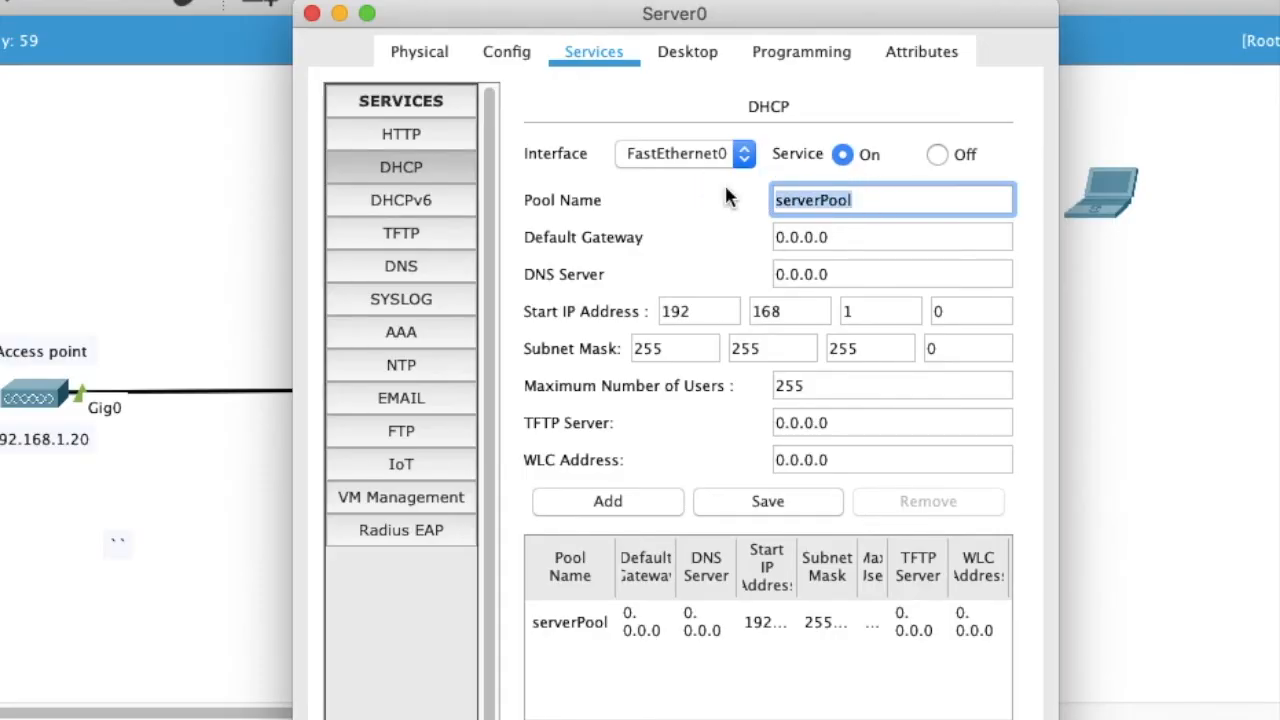
text(W)
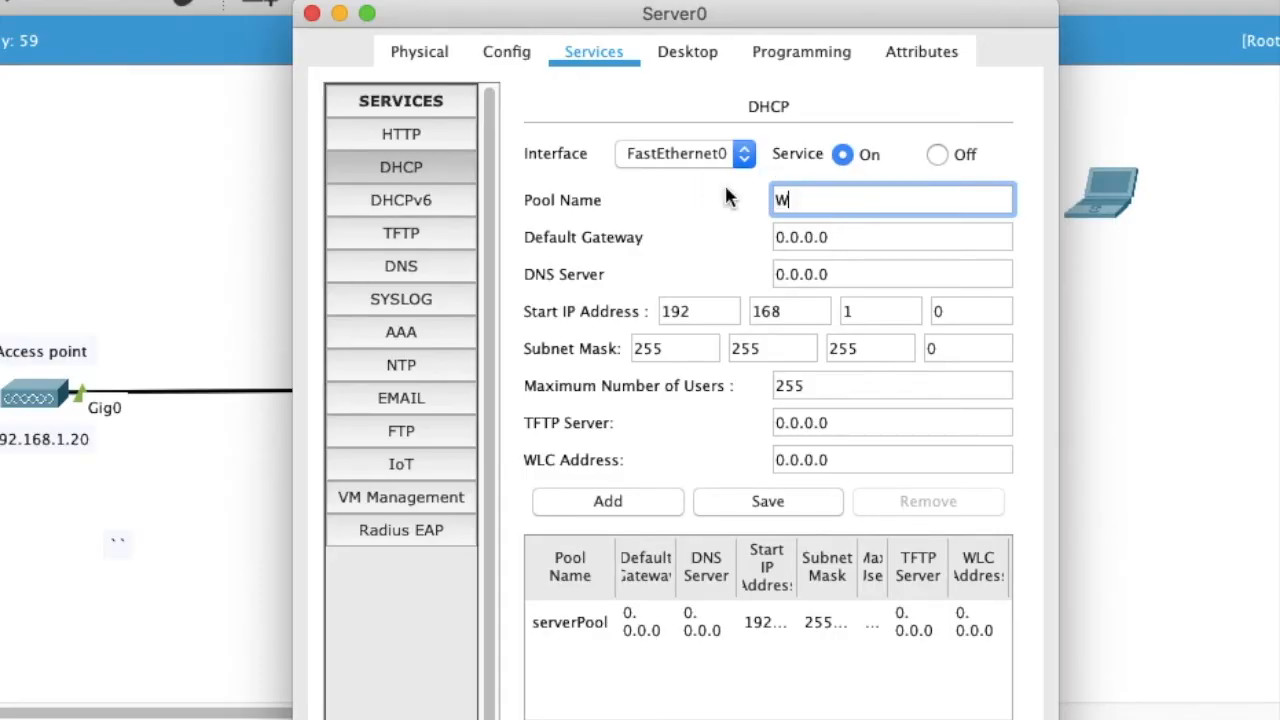
text(ireless-Device)
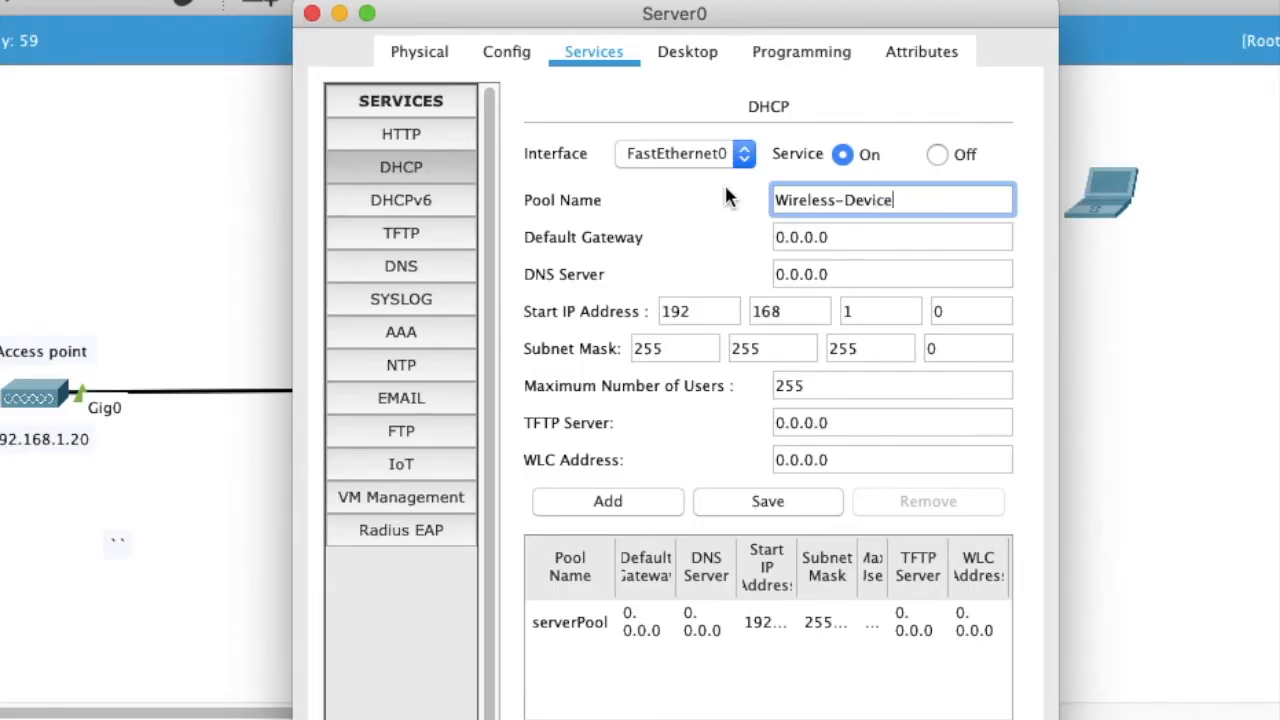
key(Tab)
text(192.168.)
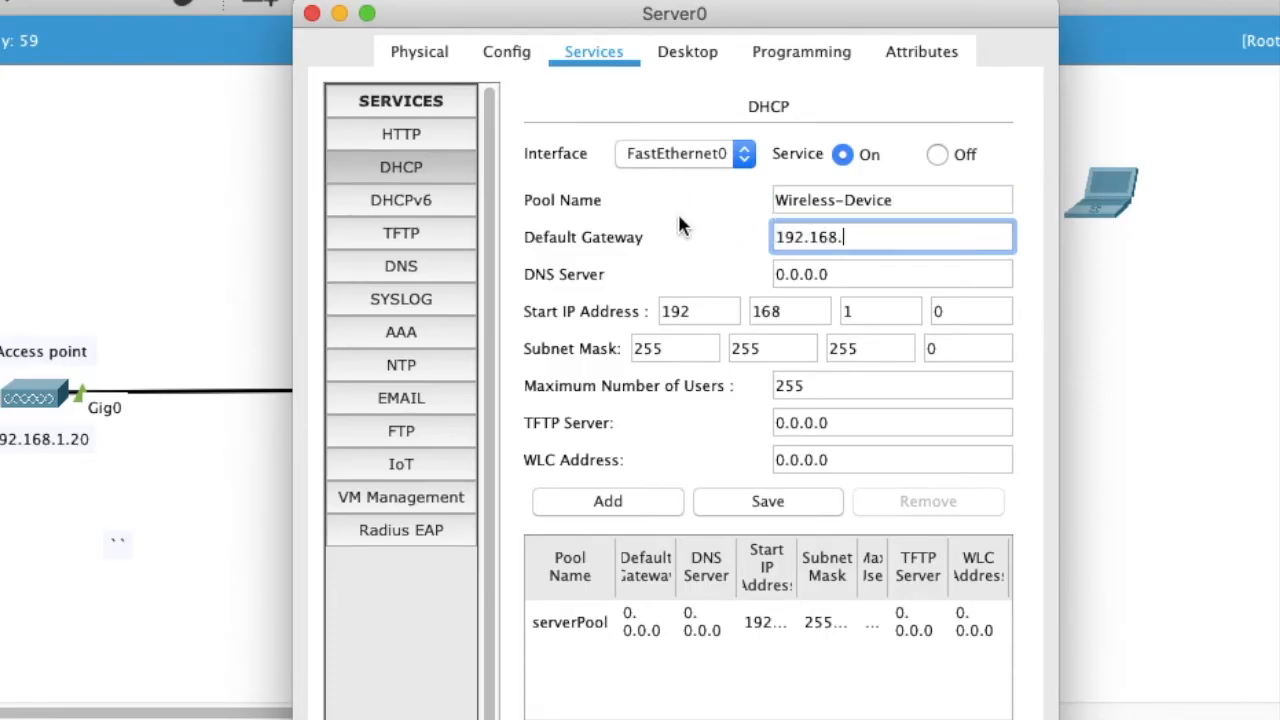
text(1.100)
Step: Set start address 192.168.1.1, 10 maximum users and WLC 192.168.1.1, then add the pool
click(859, 313)
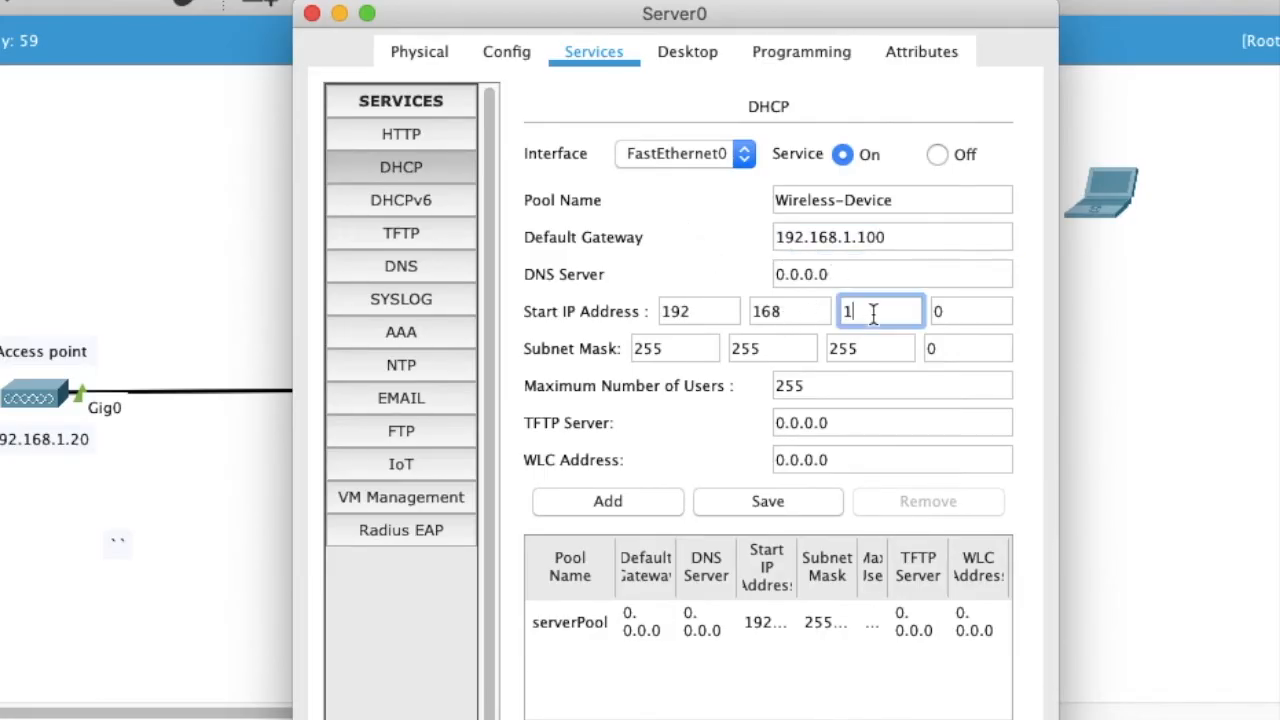
click(963, 317)
key(BackSpace)
text(1)
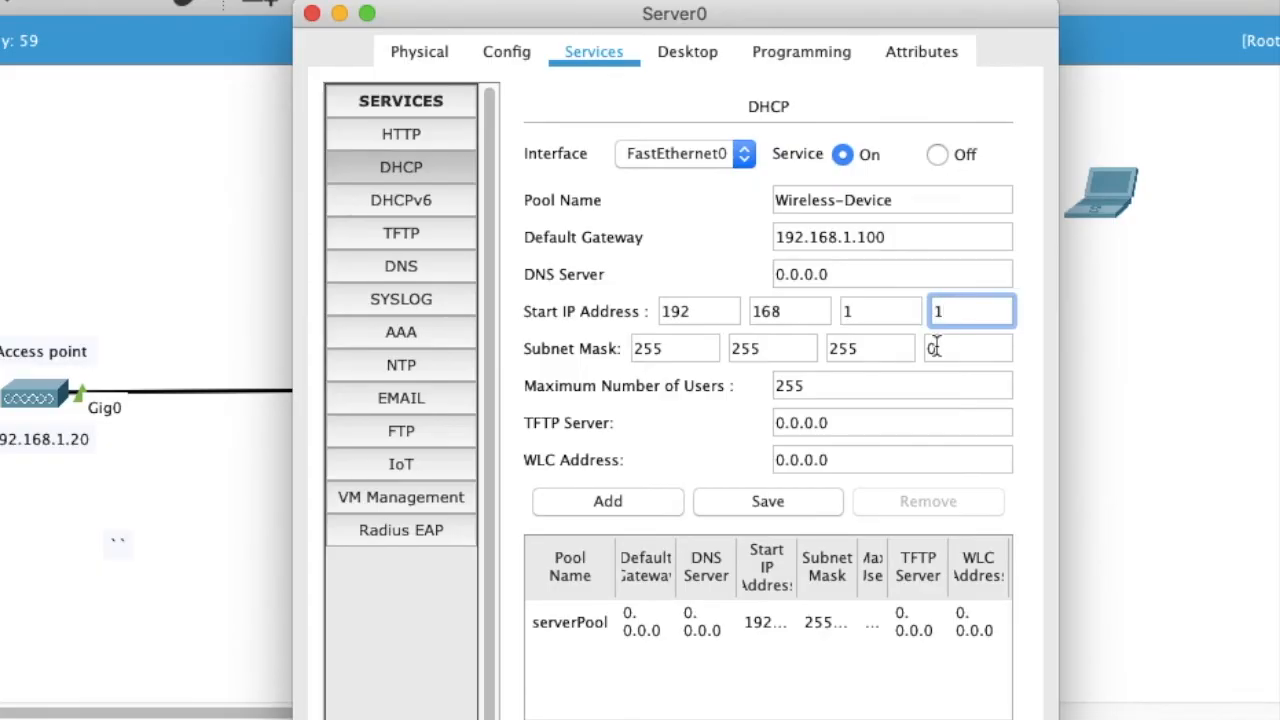
click(866, 386)
key(BackSpace)
key(BackSpace)
key(BackSpace)
text(10)
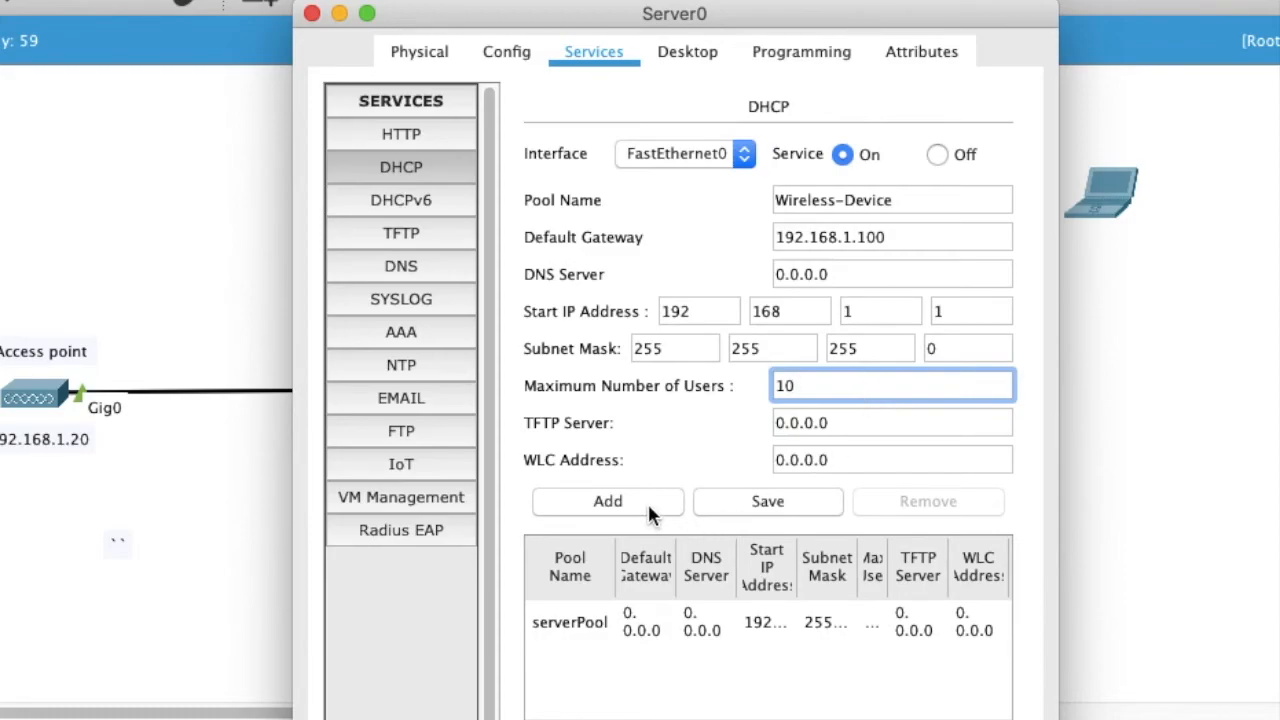
drag(845, 459, 723, 457)
text(192.168.1)
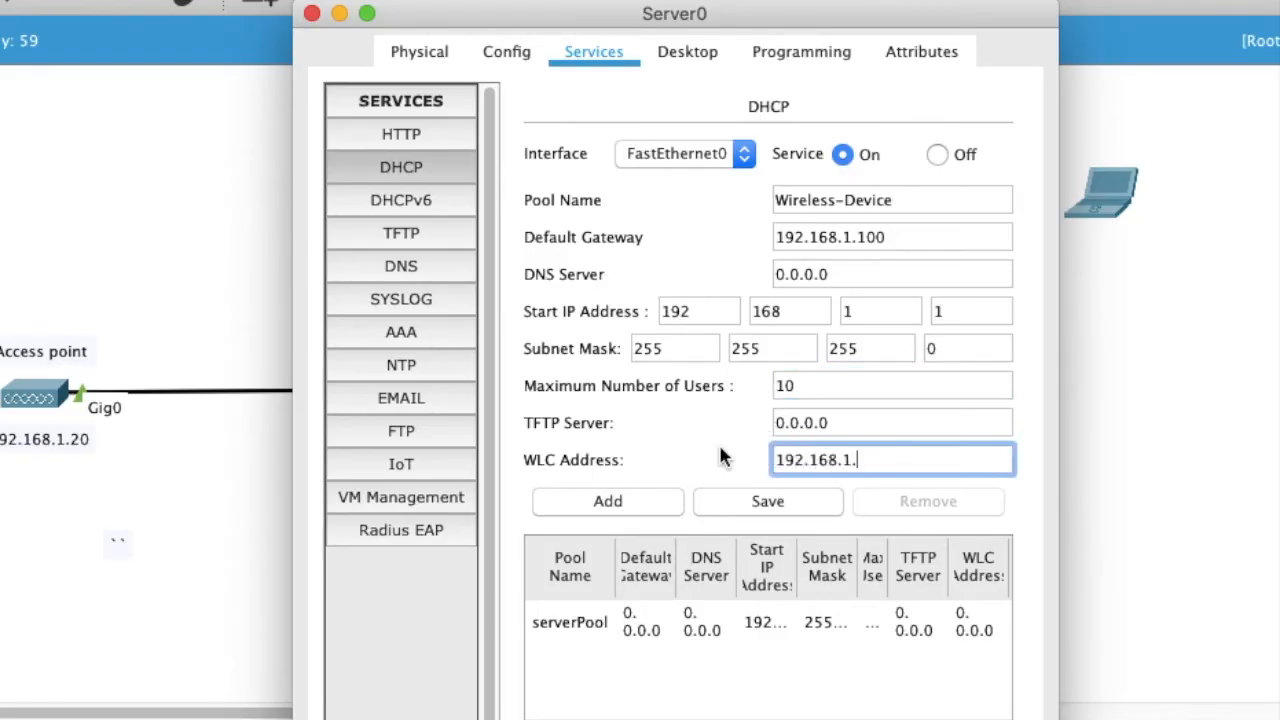
text(.1)
click(633, 495)
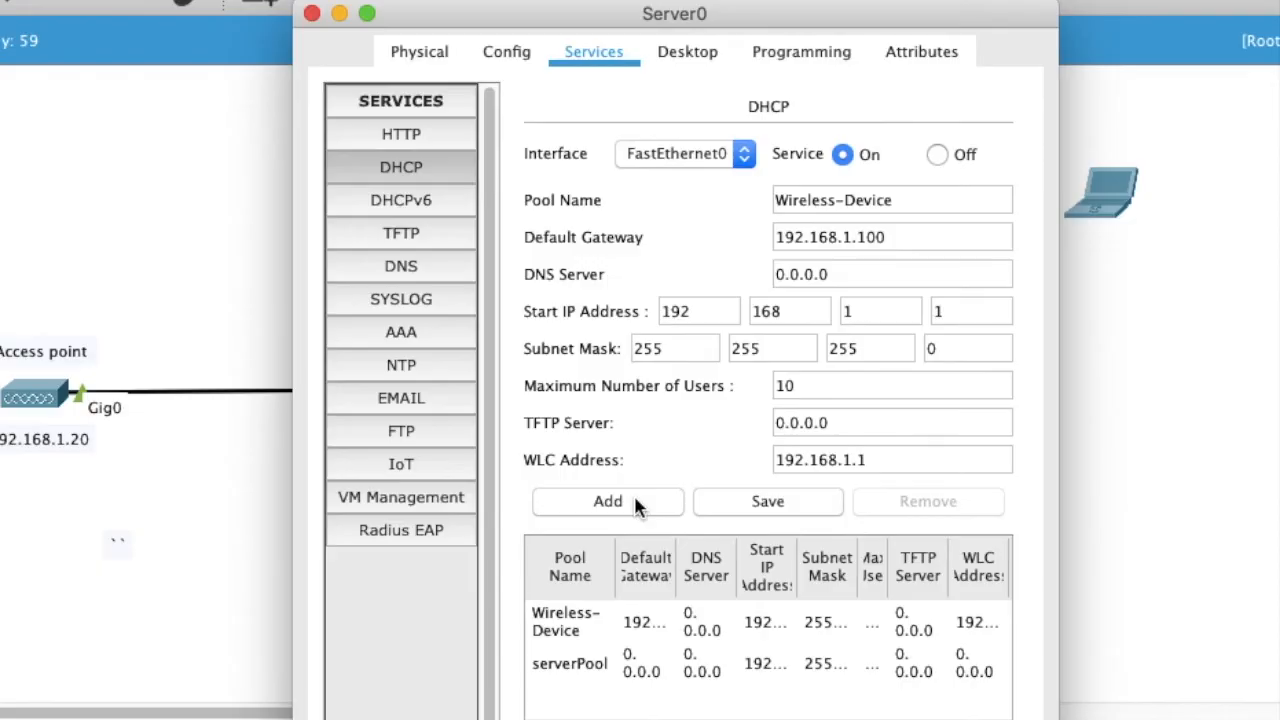
click(644, 651)
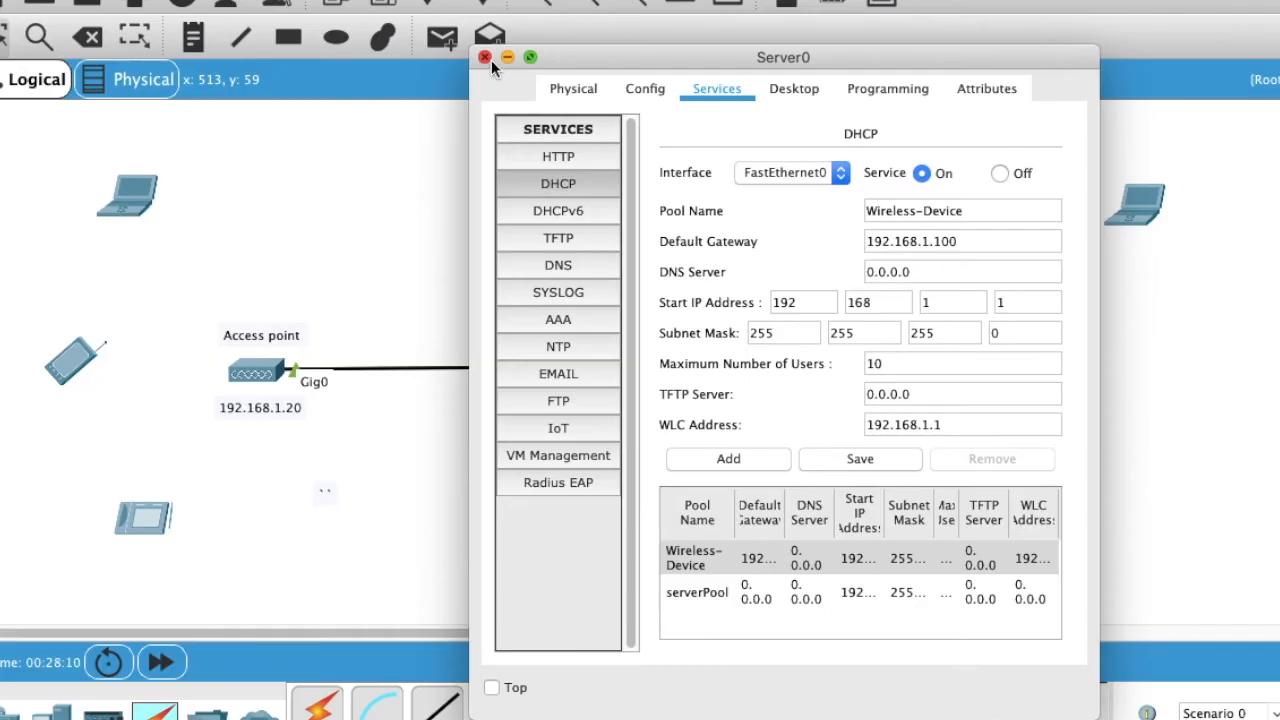
click(489, 59)
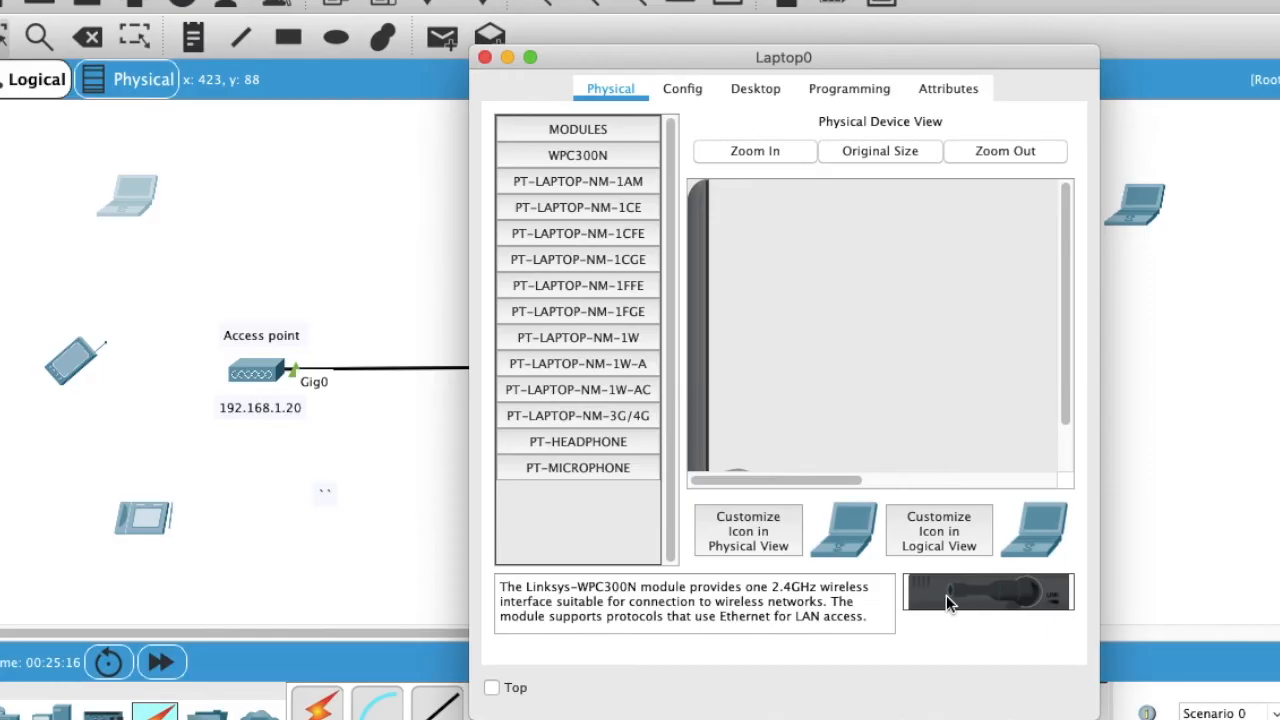
Step: Remove and refit the Linksys-WPC300N wireless module in Laptop0, then show its Config settings
scroll(775, 440, down, 3)
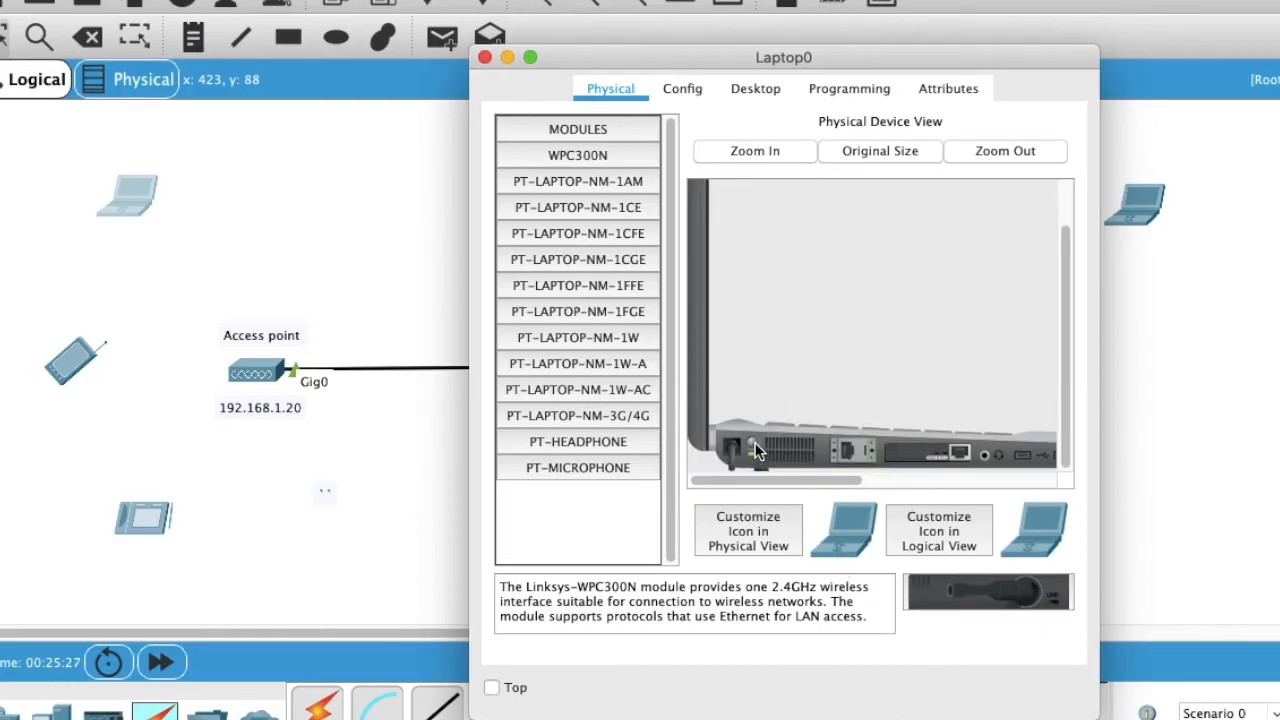
drag(958, 455, 586, 492)
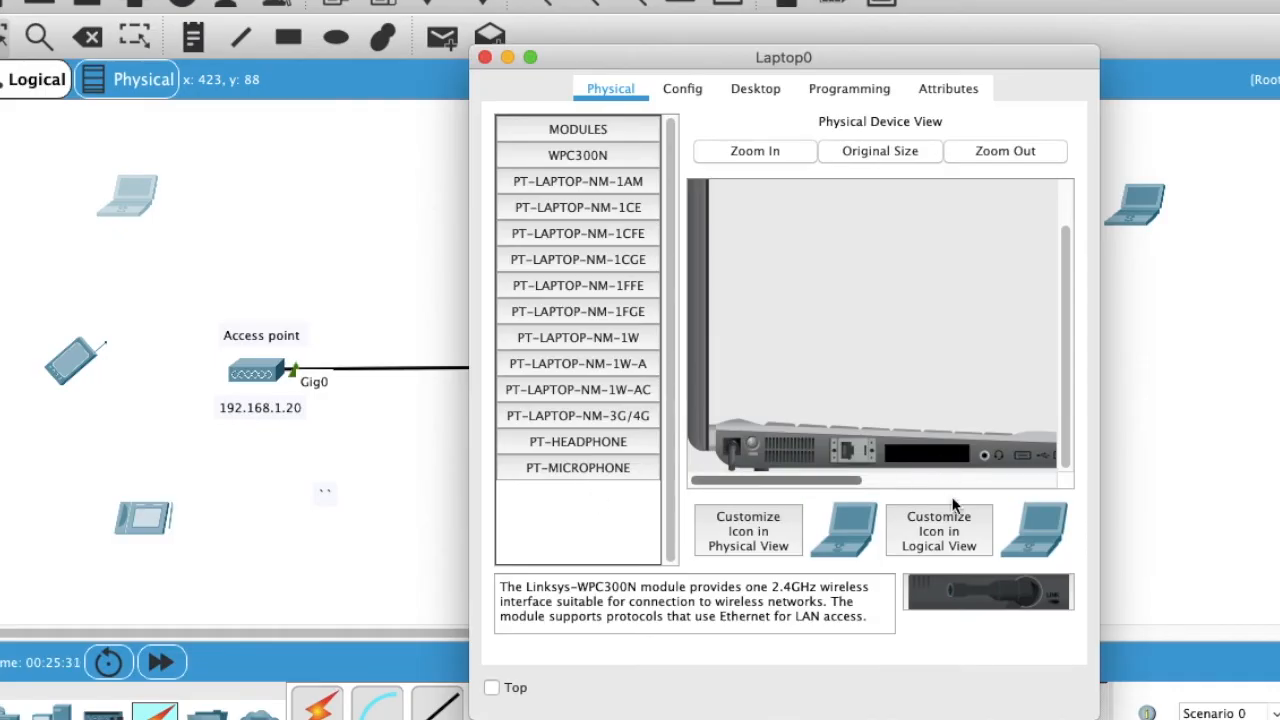
drag(962, 592, 932, 452)
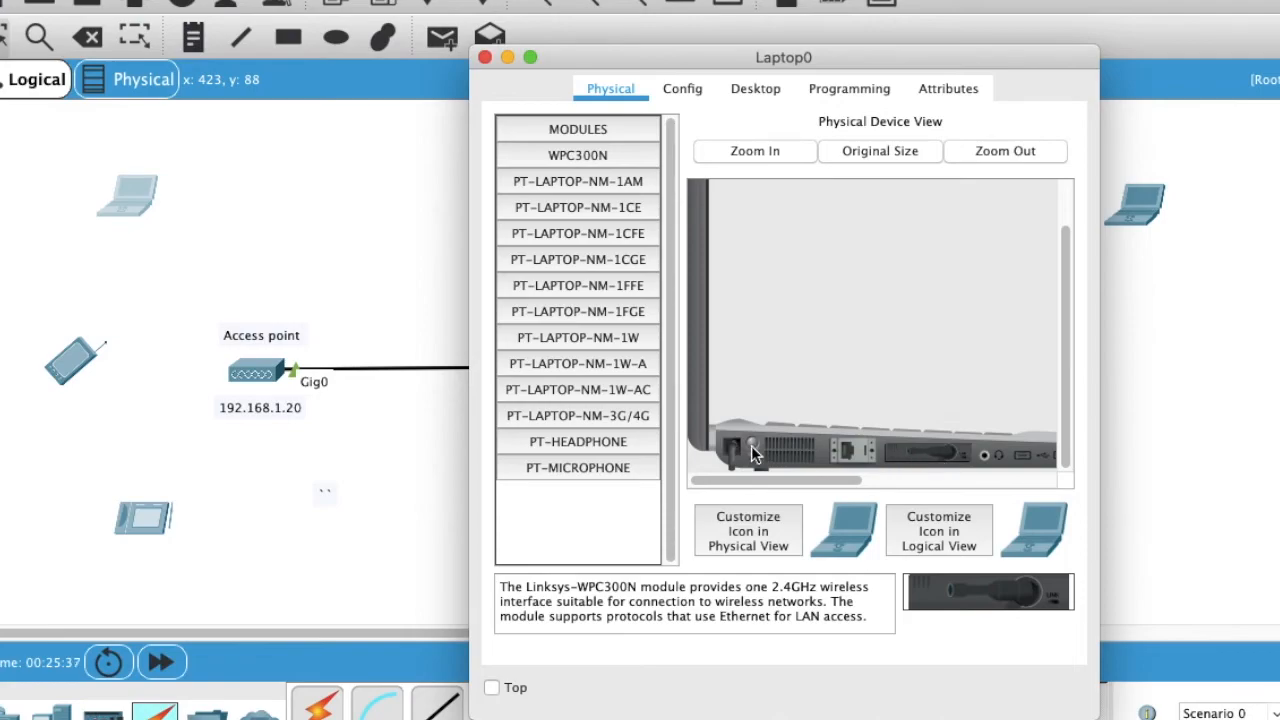
click(682, 88)
Step: Set Laptop0's Wireless0 to SSID Sales-team, WPA2-PSK with the passphrase, and DHCP addressing
click(575, 156)
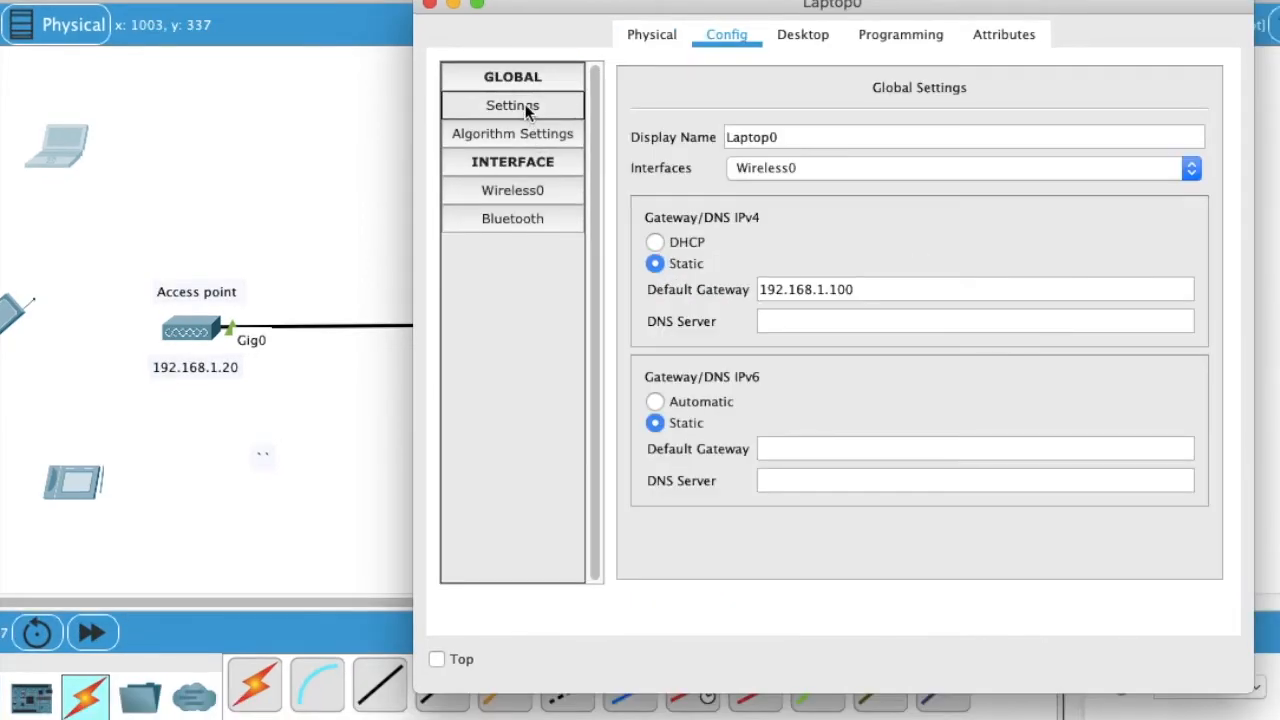
click(514, 187)
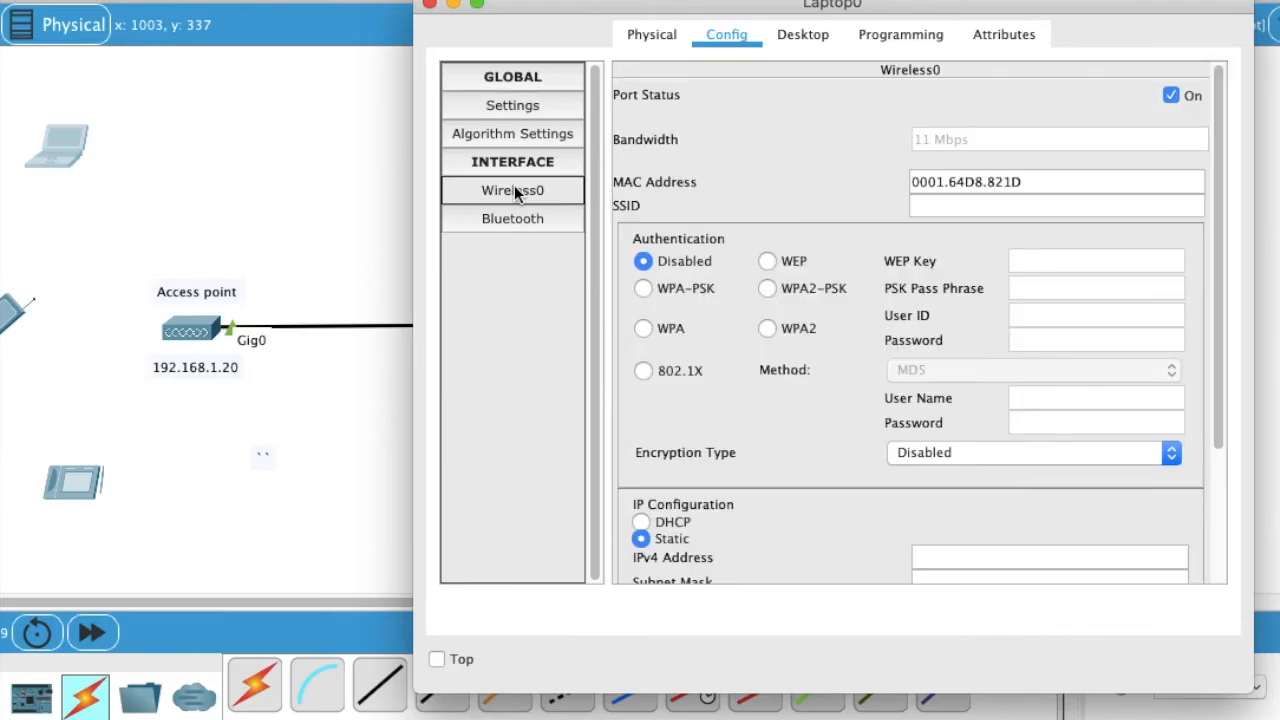
click(962, 204)
text(Sales-team)
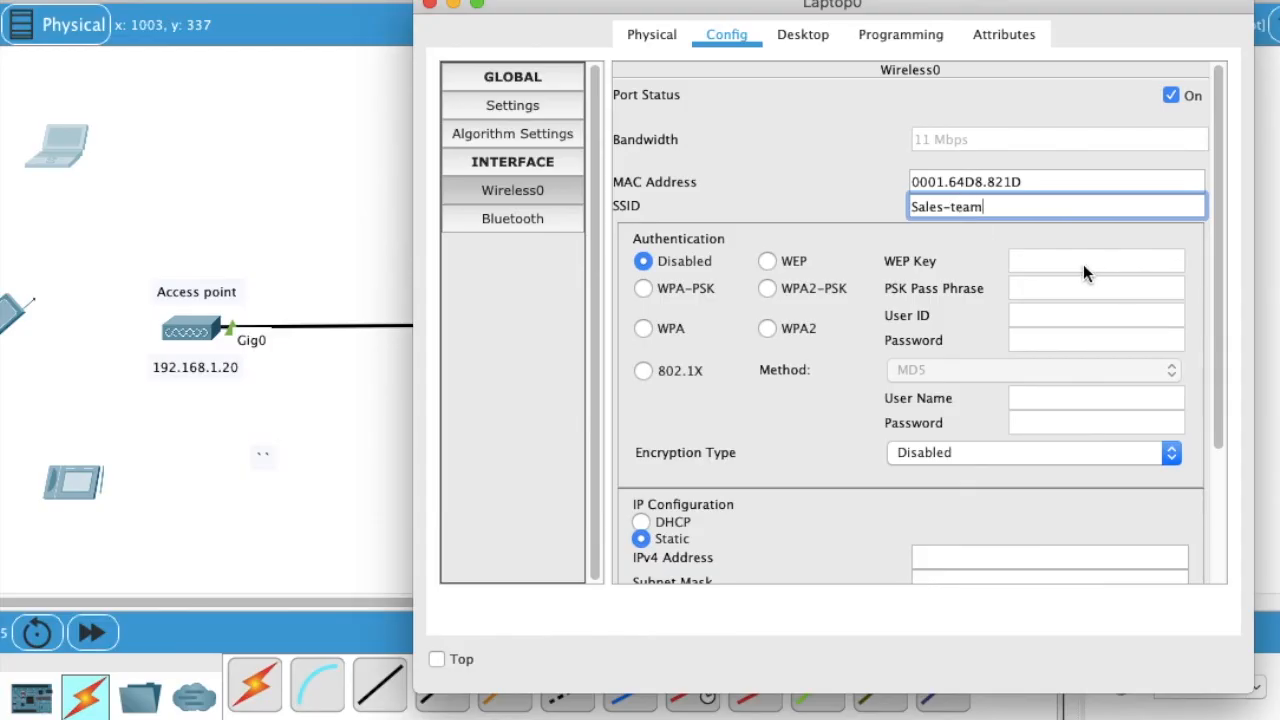
click(767, 289)
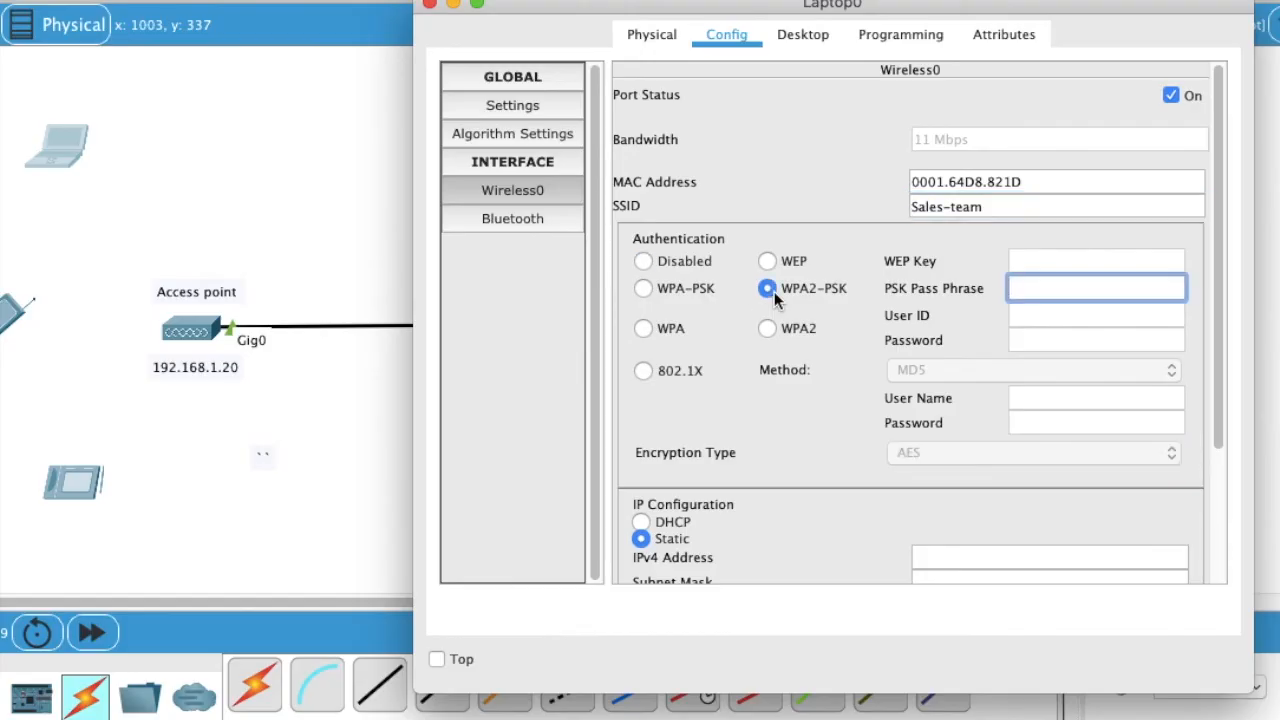
text(Admin@12345)
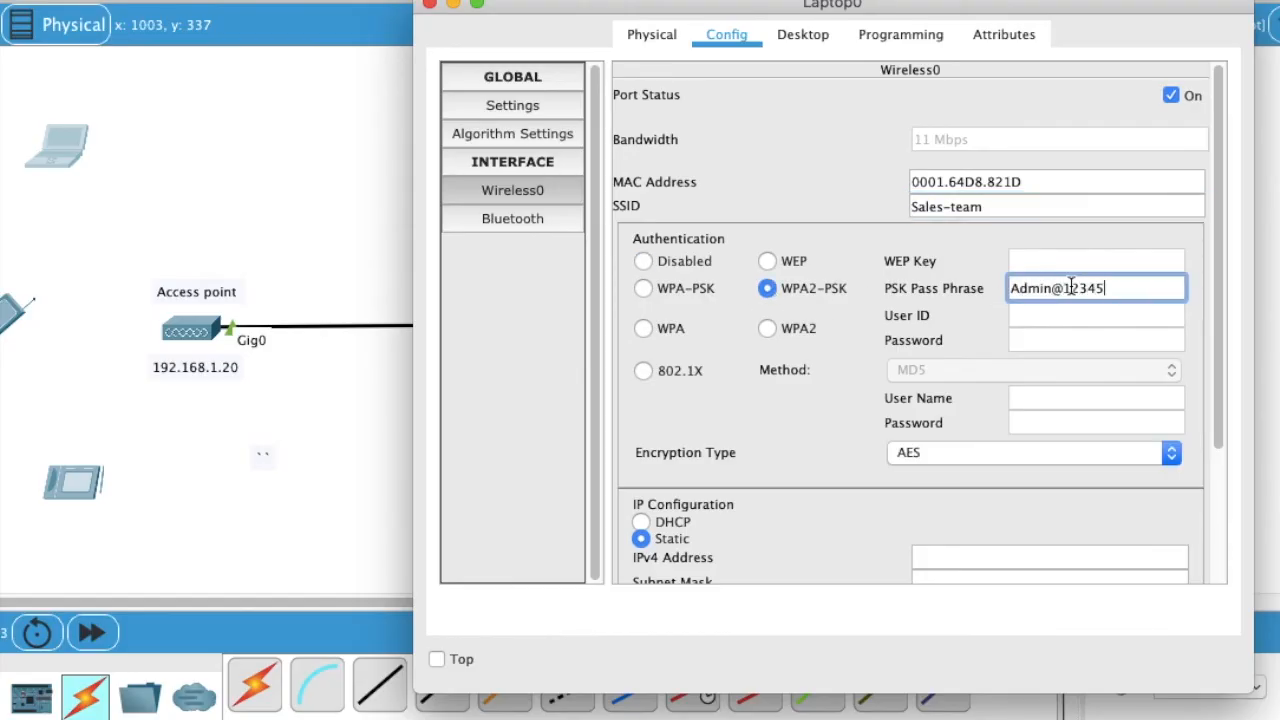
scroll(815, 474, down, 2)
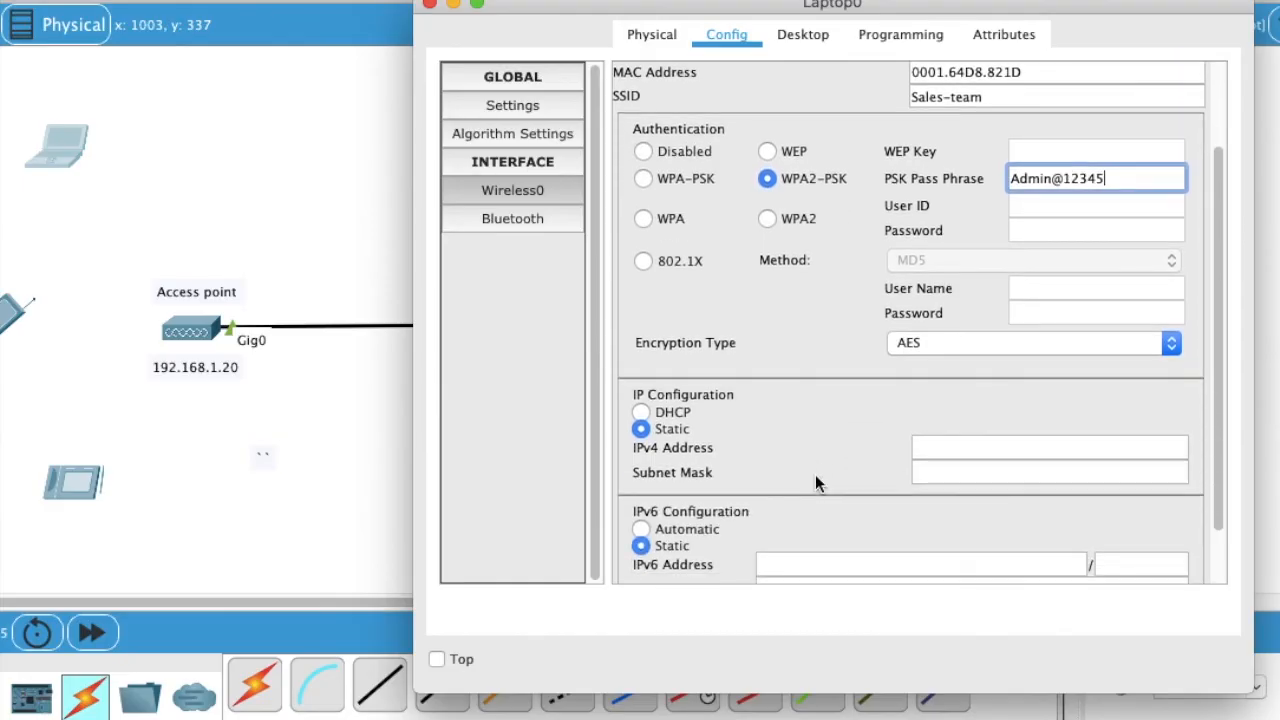
click(666, 419)
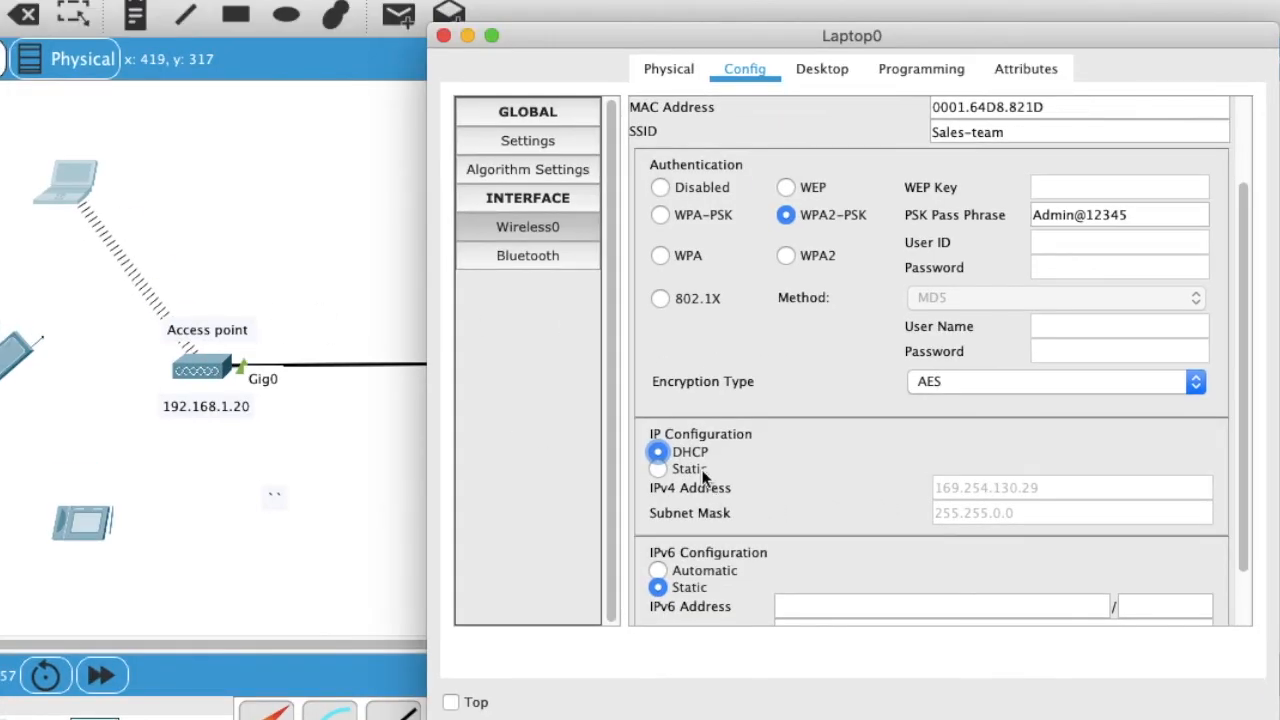
click(683, 430)
click(689, 455)
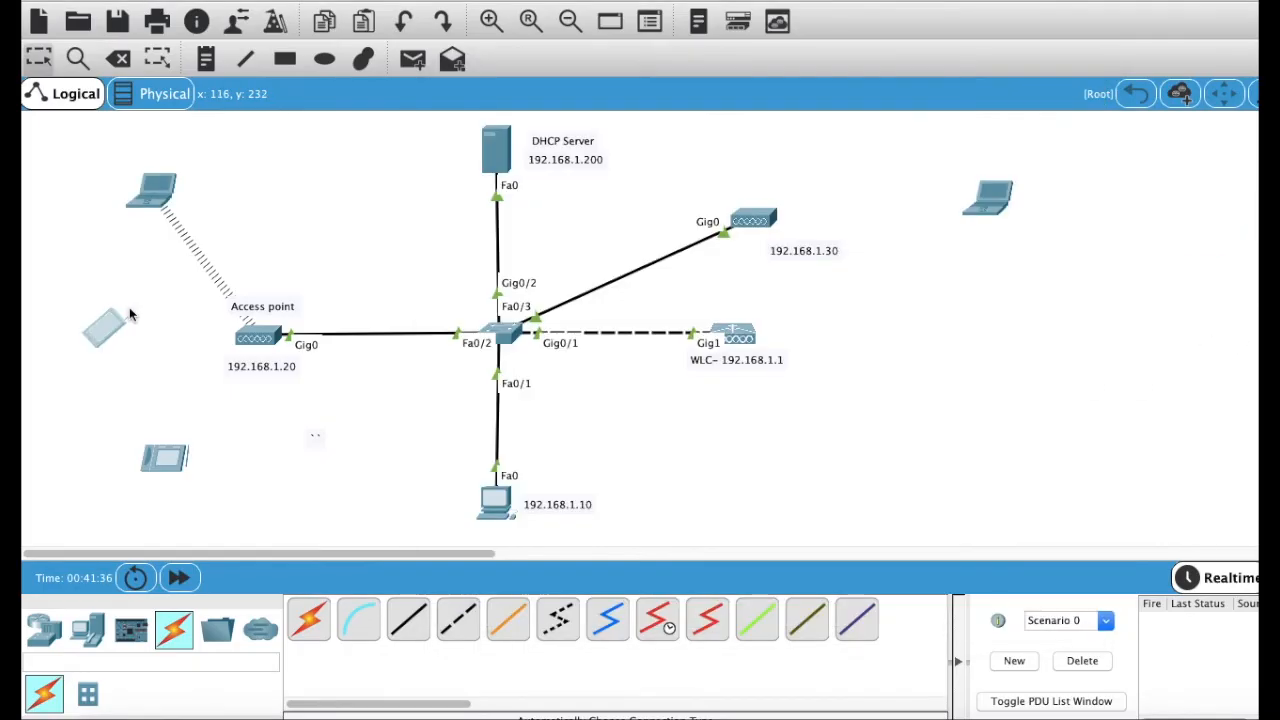
Step: Join Smartphone0's Wireless0 to Sales-team using WPA2-PSK and the passphrase, obtaining 192.168.1.3 by DHCP
click(107, 338)
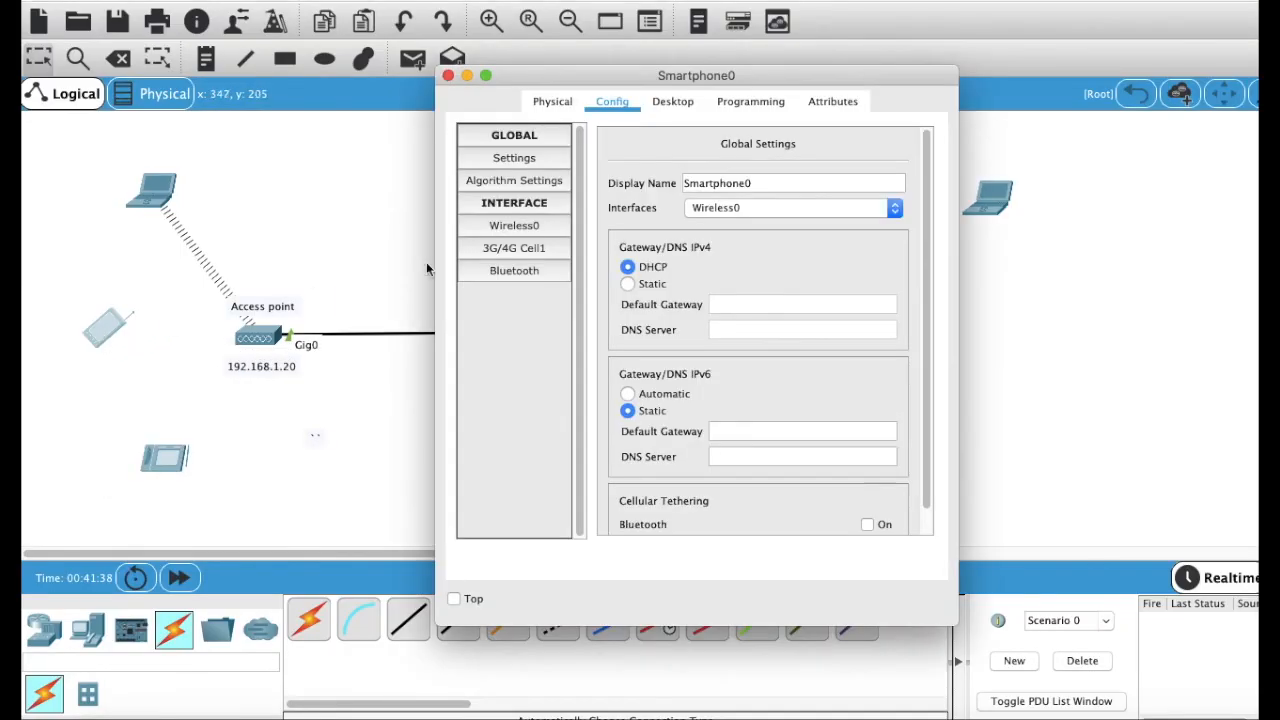
click(509, 198)
click(546, 160)
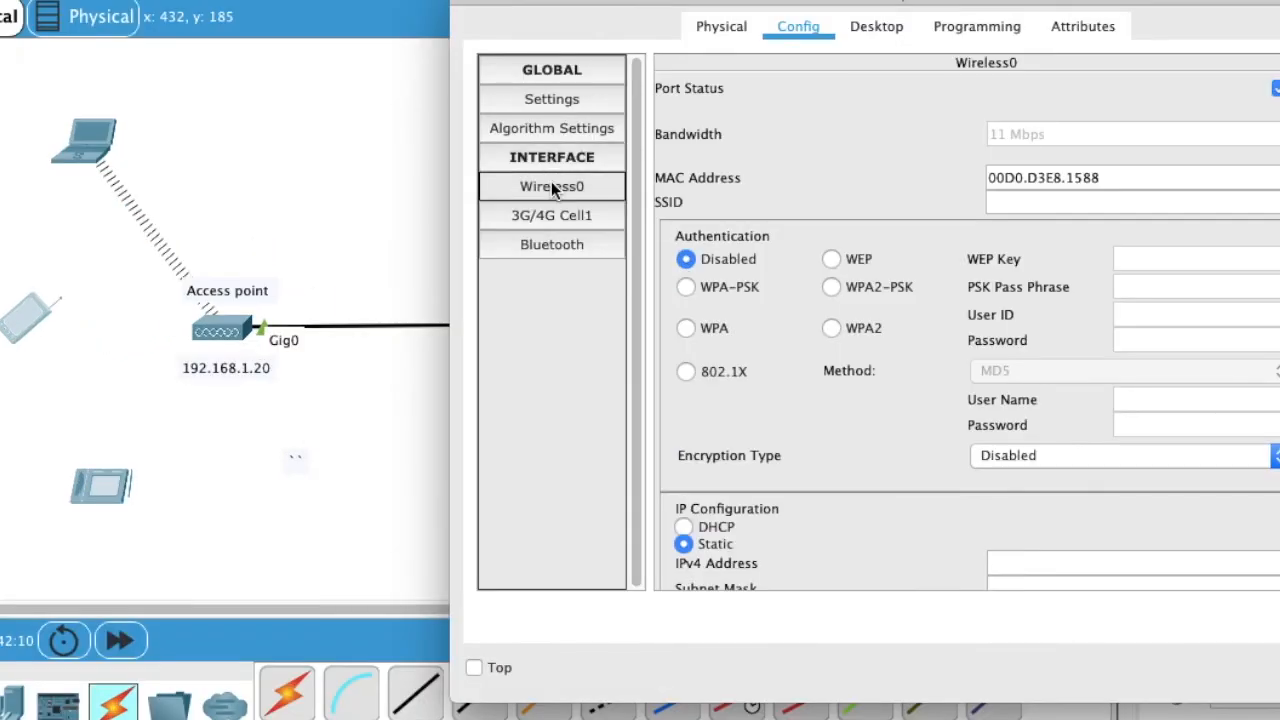
click(1013, 203)
text(S)
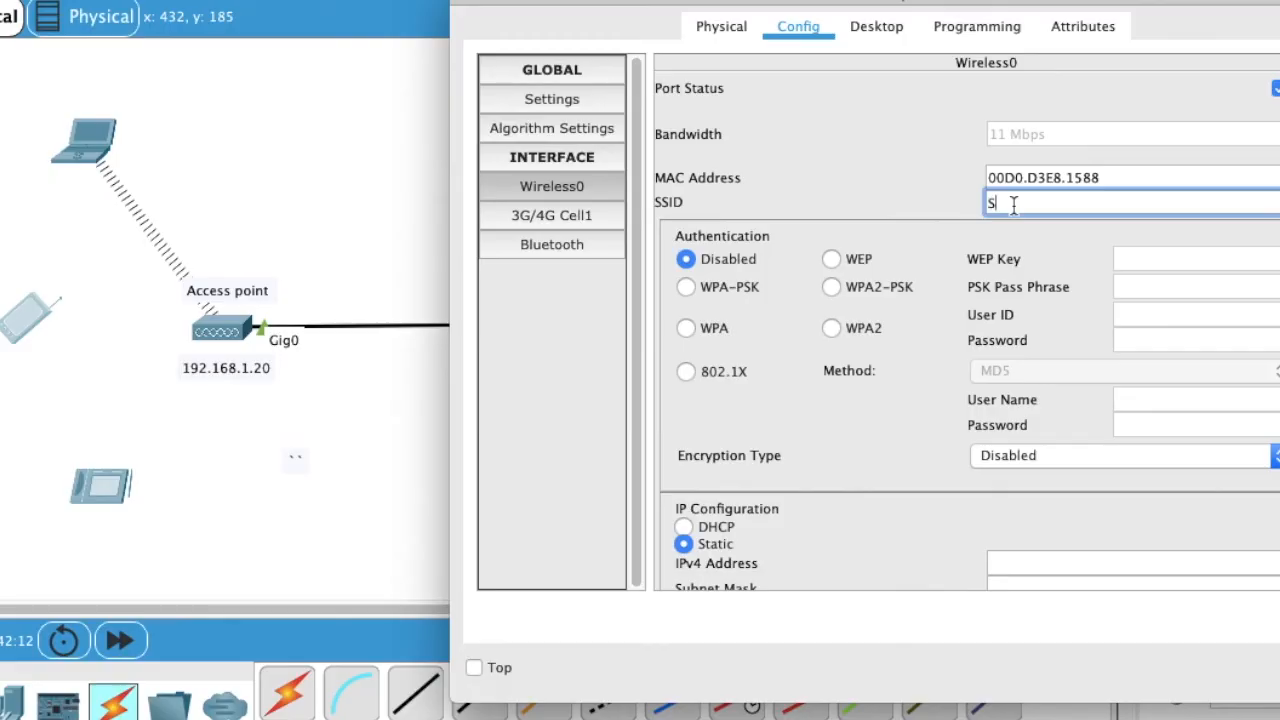
text(ales-team)
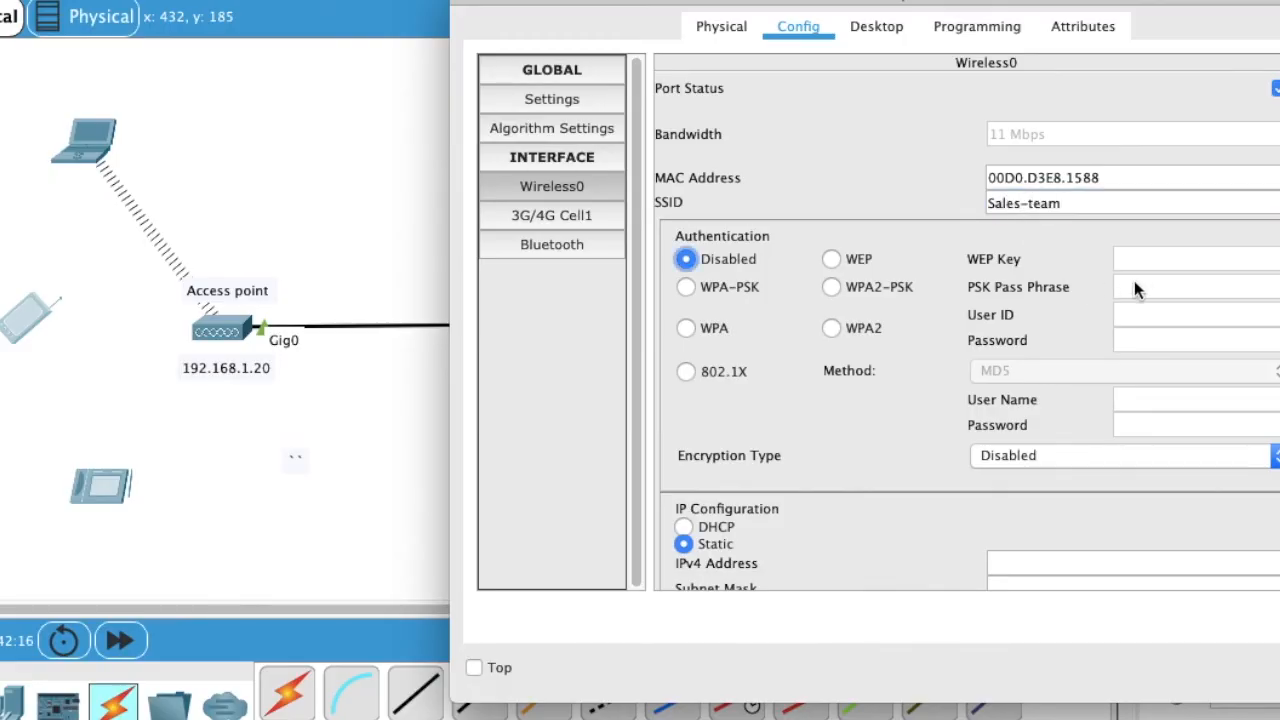
click(832, 287)
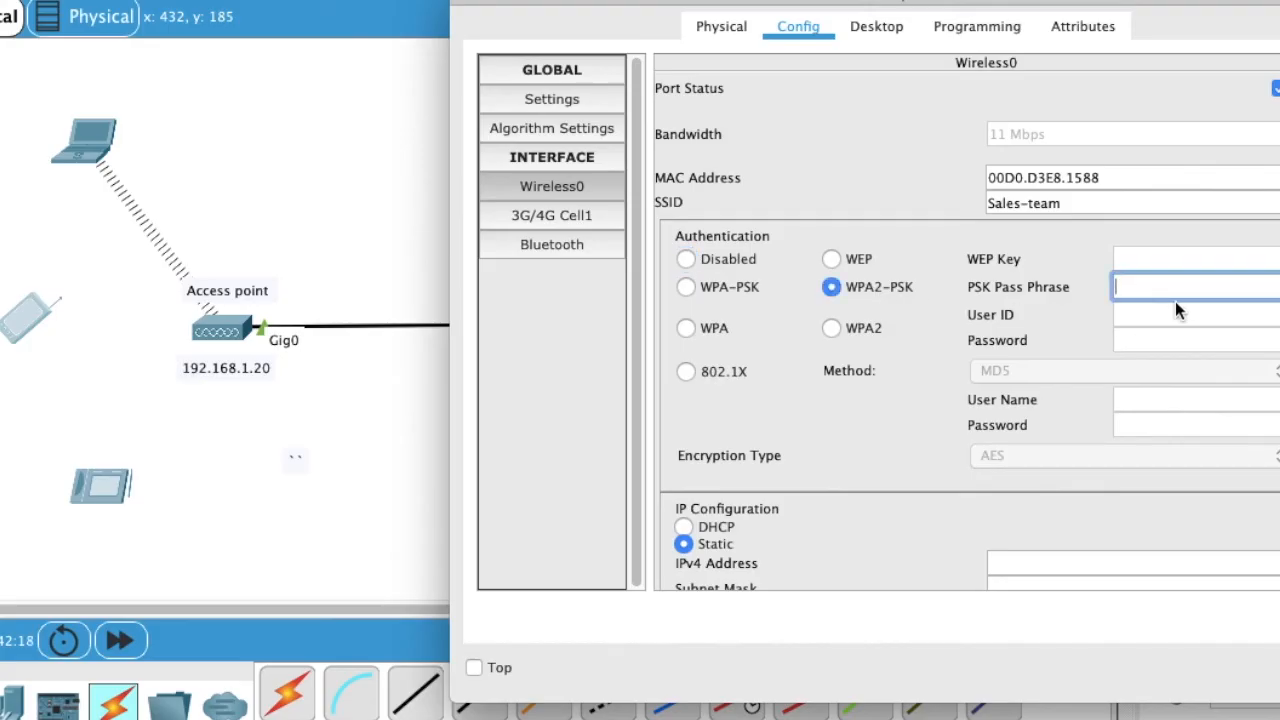
text(Admin@12345)
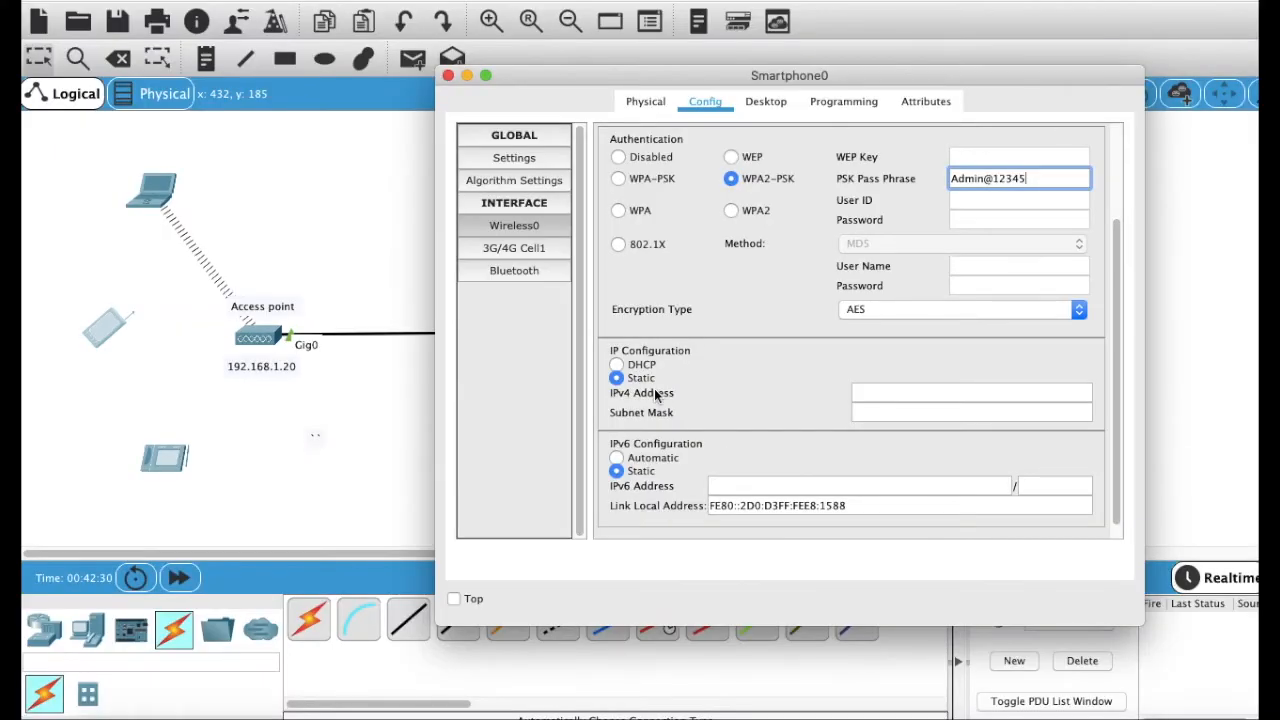
click(636, 368)
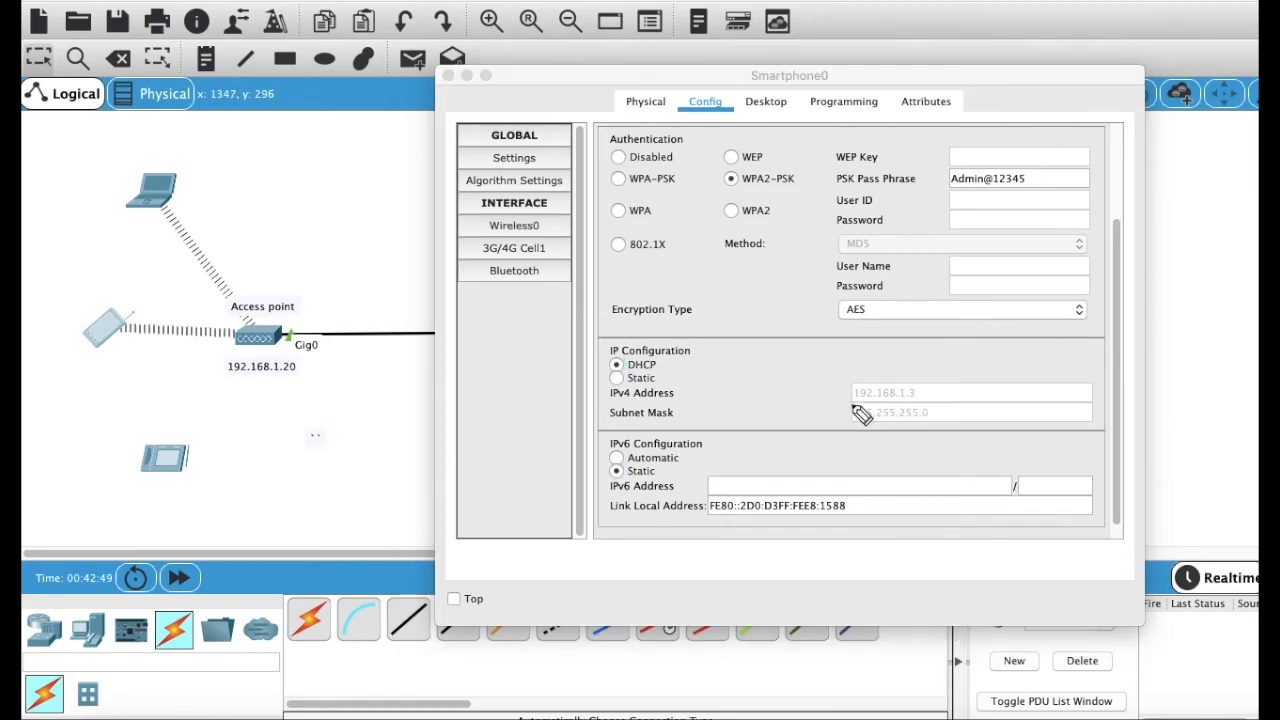
drag(850, 405, 932, 410)
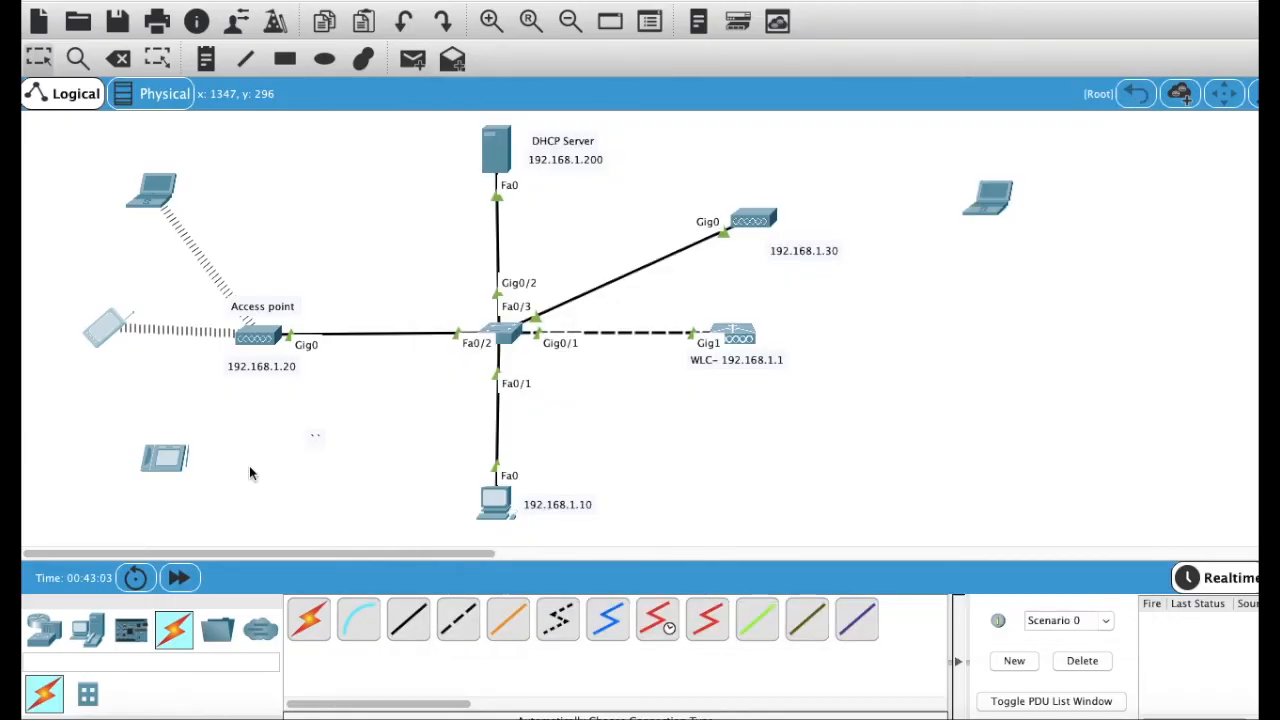
Step: Connect Tablet PC0's Wireless0 to Sales-team via WPA2-PSK passphrase and DHCP, getting 192.168.1.4
click(178, 465)
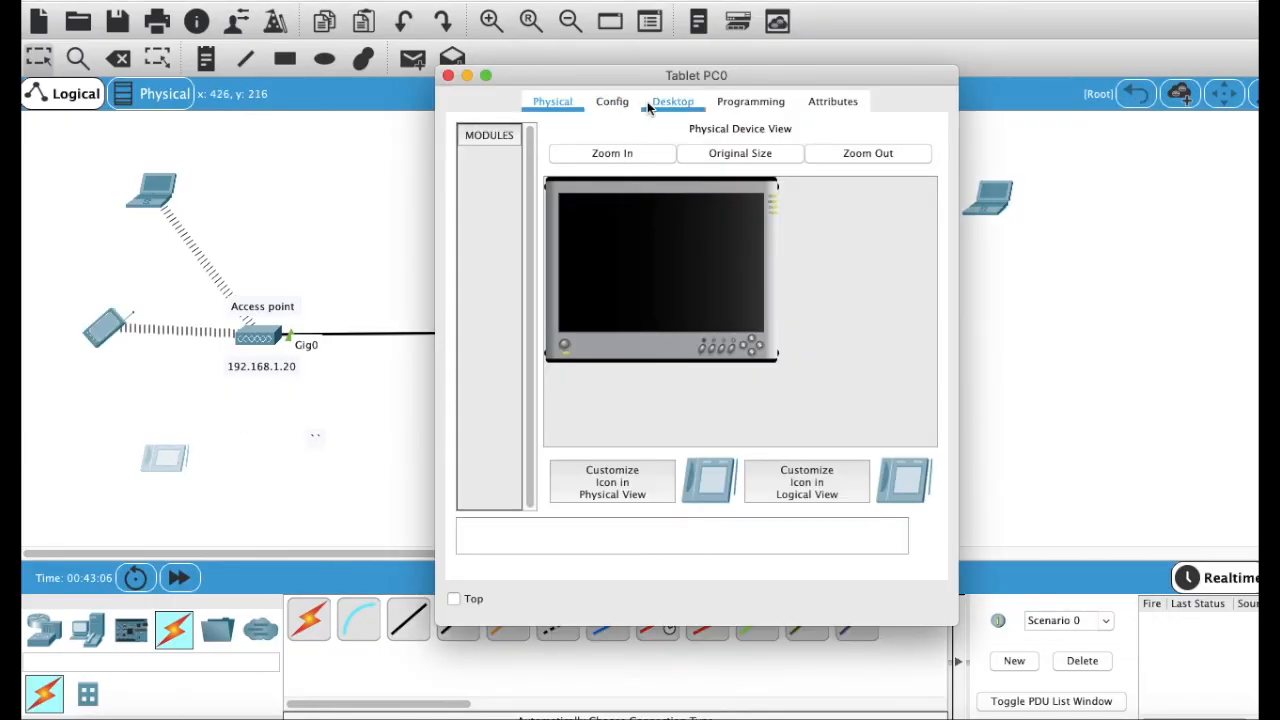
click(612, 101)
text(Sats)
key(BackSpace)
key(BackSpace)
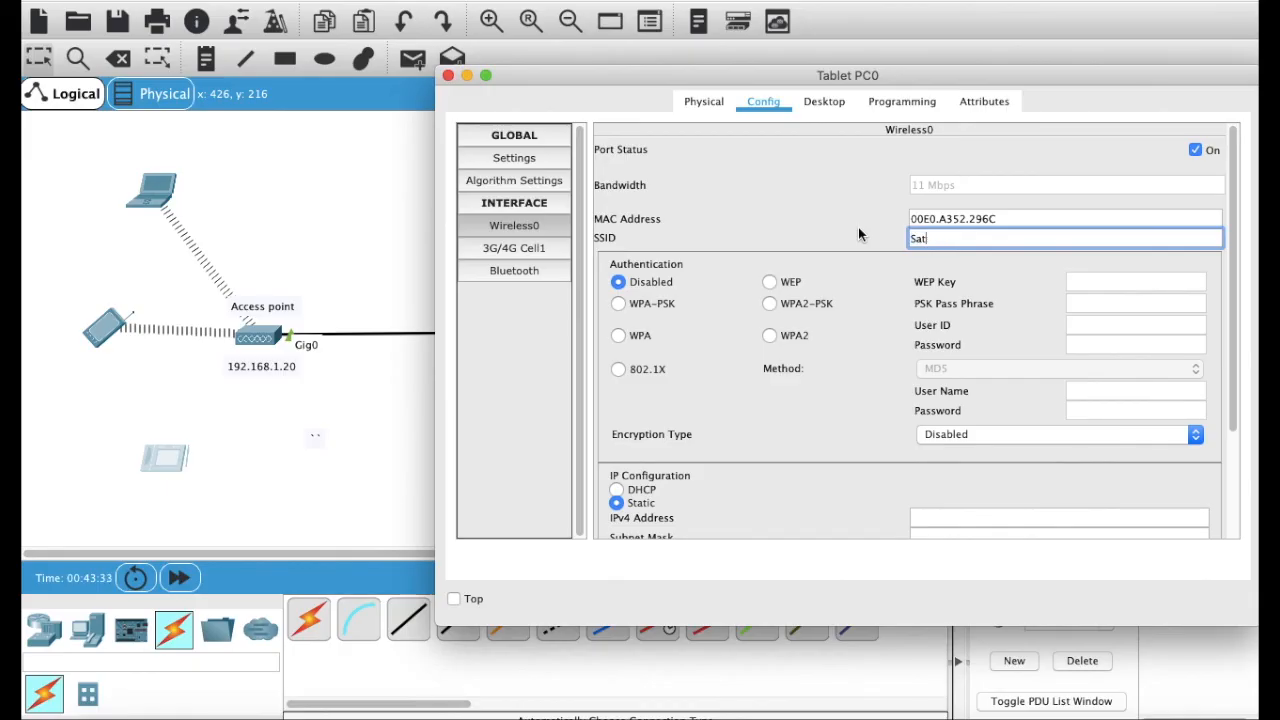
text(les-team)
click(768, 304)
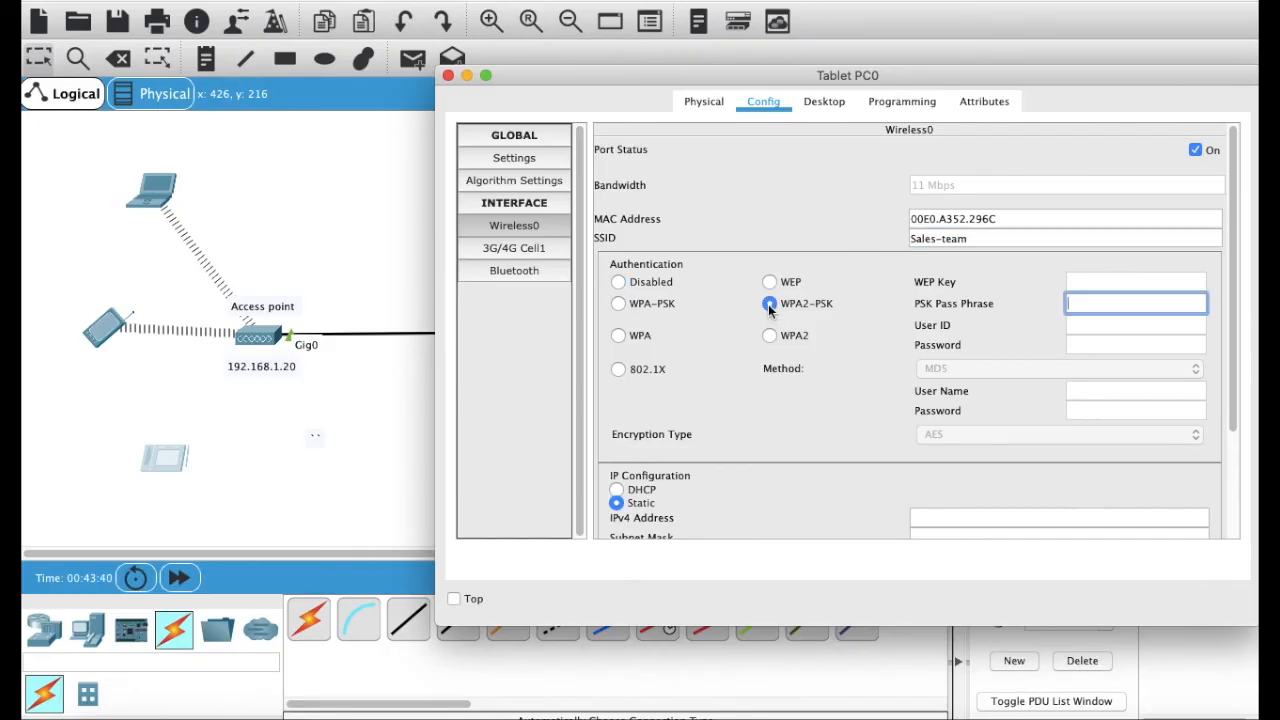
text(Admin@12345)
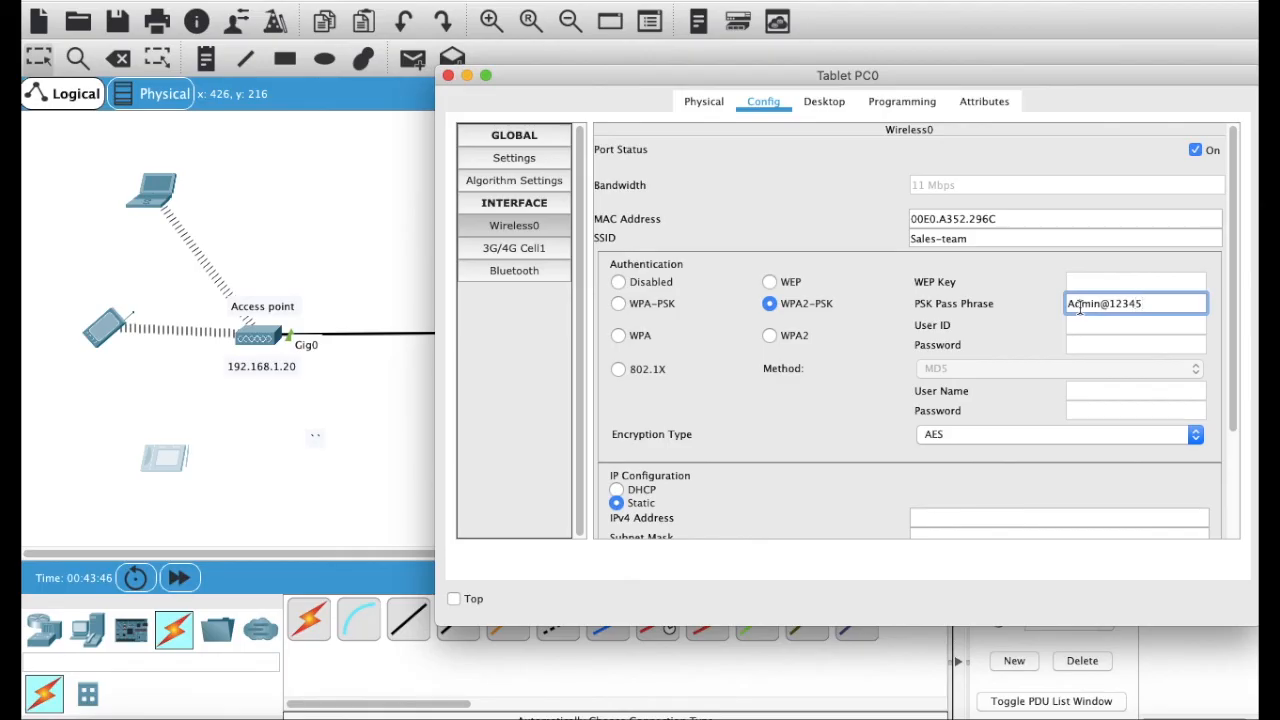
scroll(881, 392, down, 3)
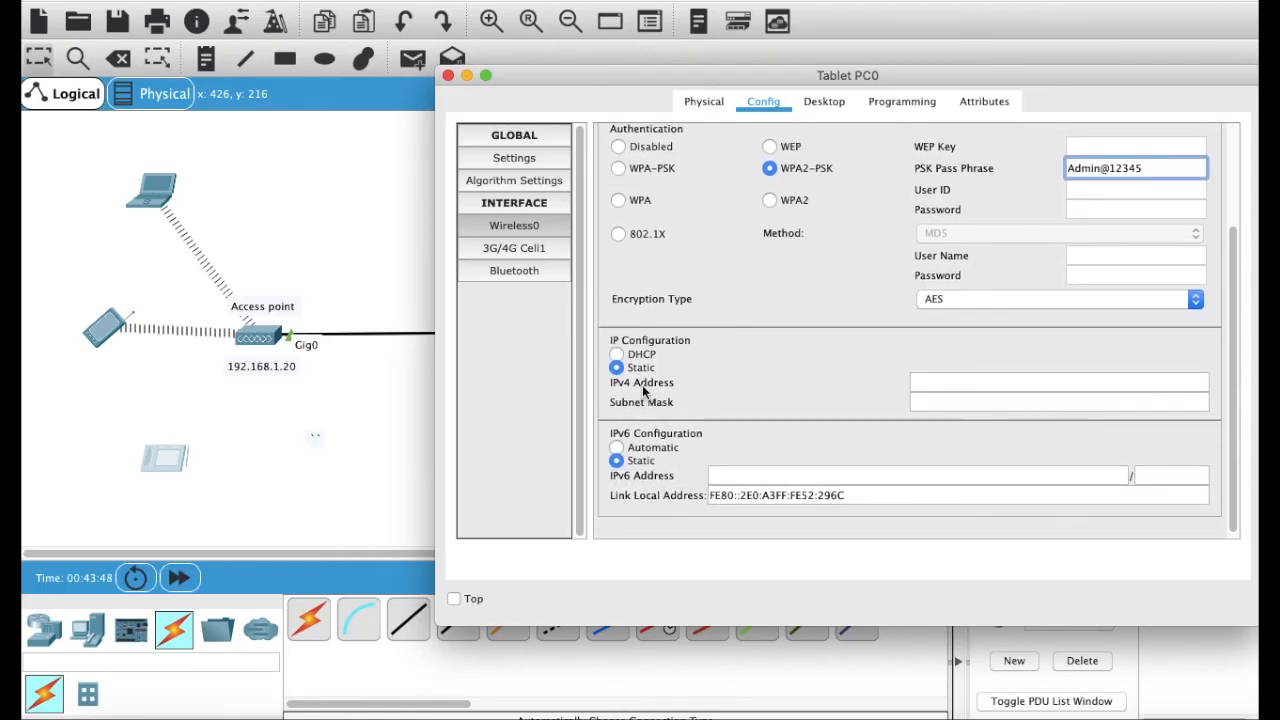
click(636, 357)
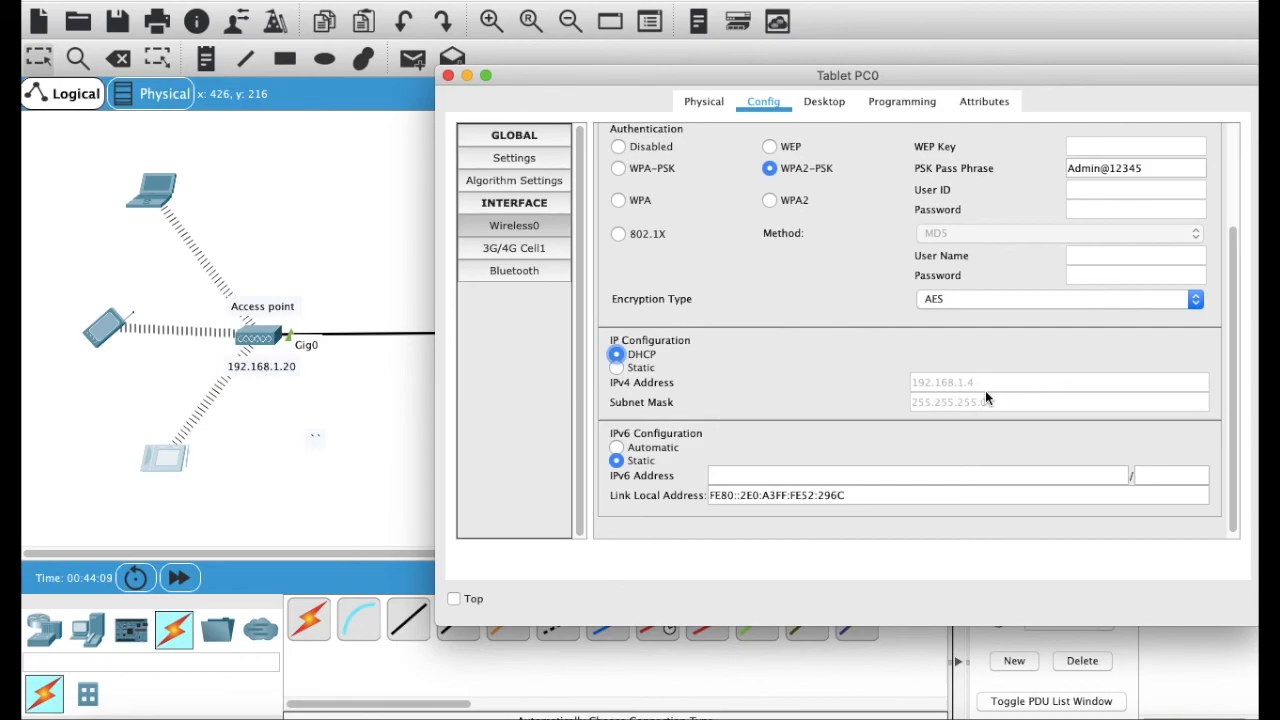
click(448, 75)
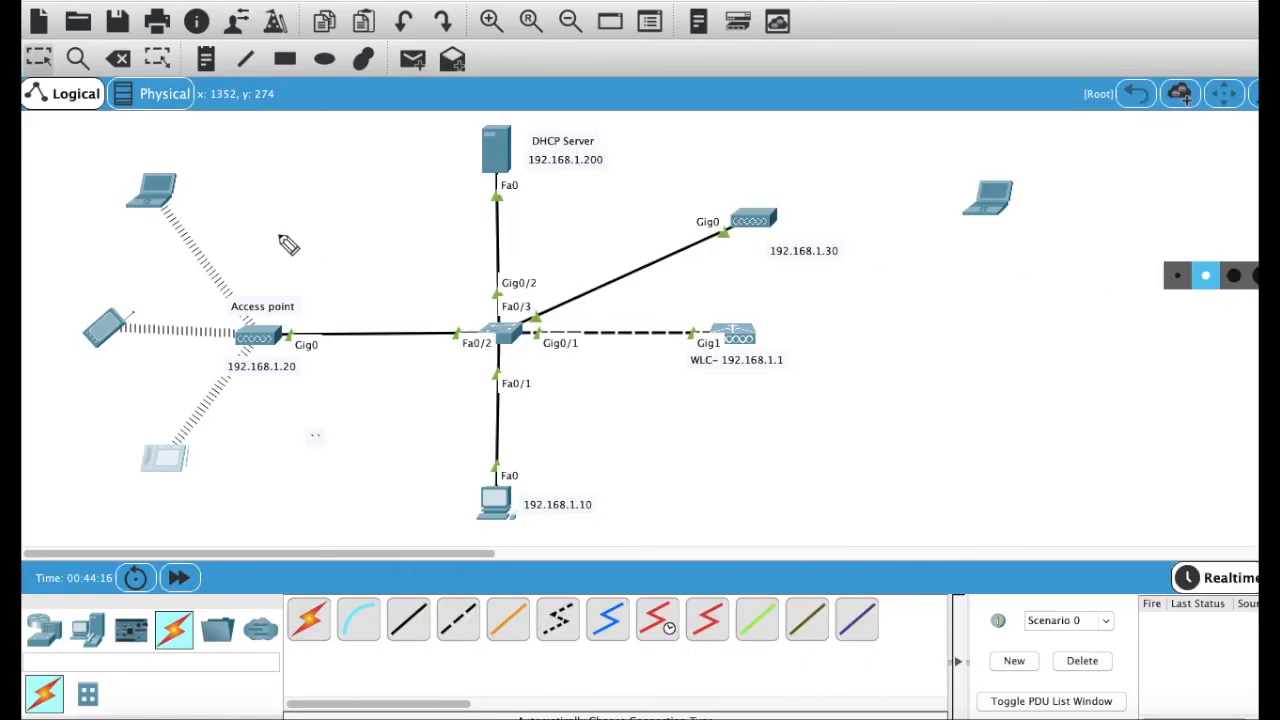
Step: Highlight the three wireless clients and the AP's 192.168.1.20 entry on the WLC page, then open Laptop0
mouse_move(150, 150)
mouse_down()
mouse_move(366, 292)
mouse_move(255, 465)
mouse_move(212, 478)
mouse_up()
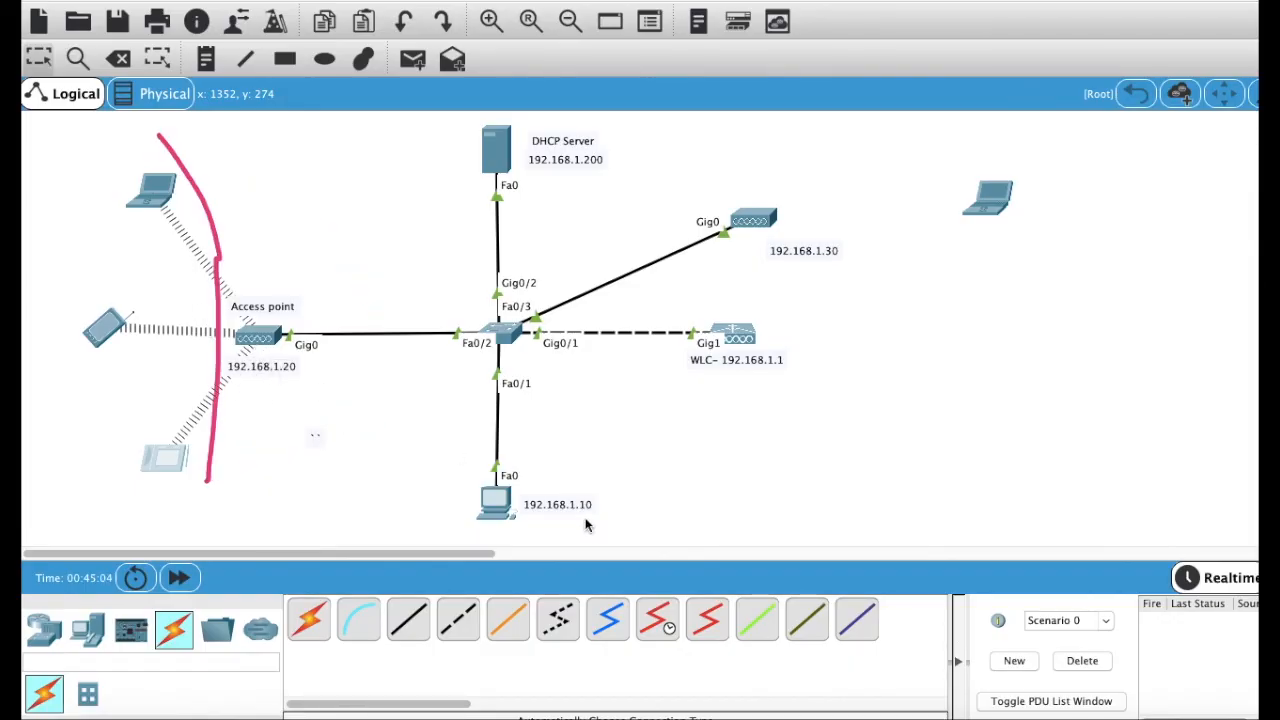
click(501, 510)
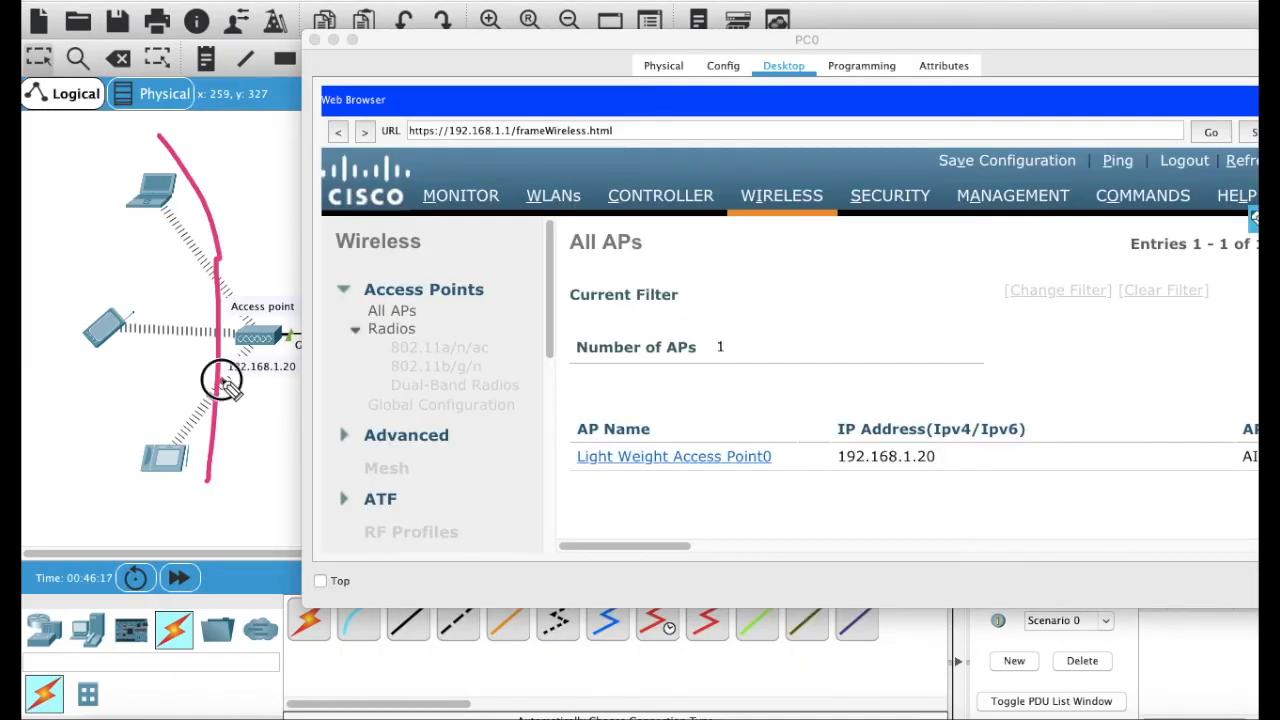
drag(222, 381, 288, 380)
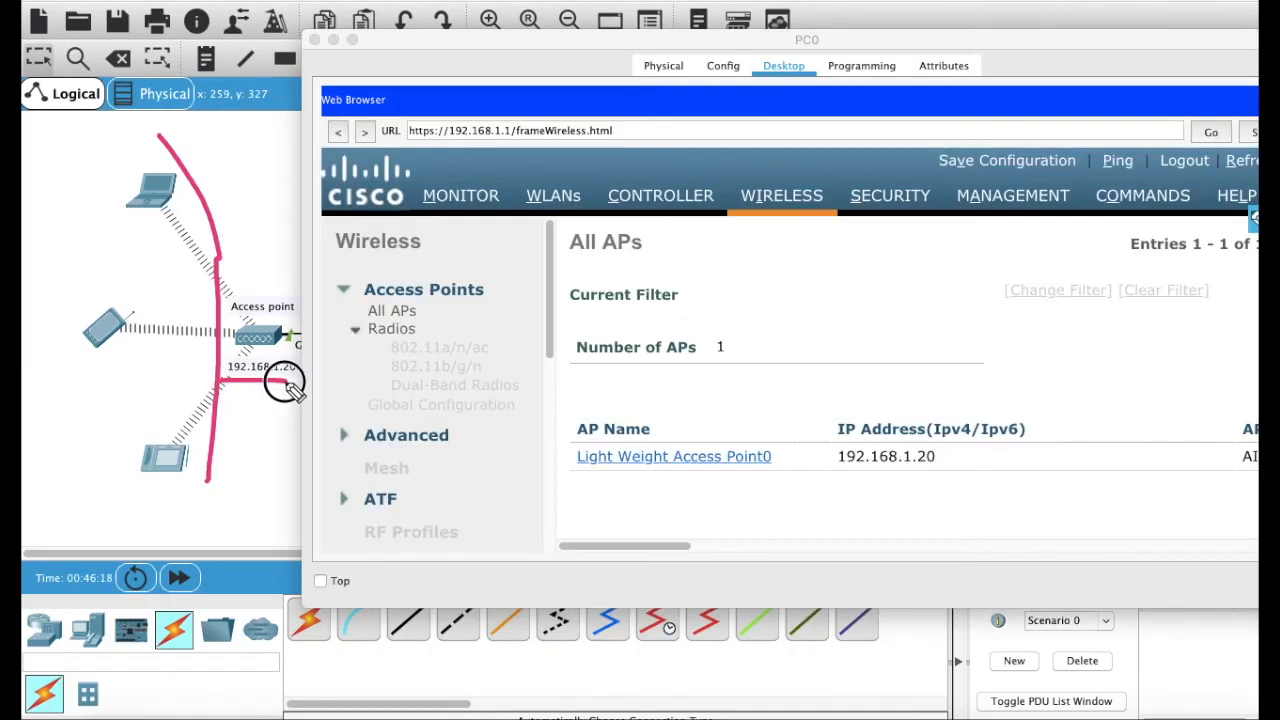
click(706, 487)
drag(748, 490, 980, 490)
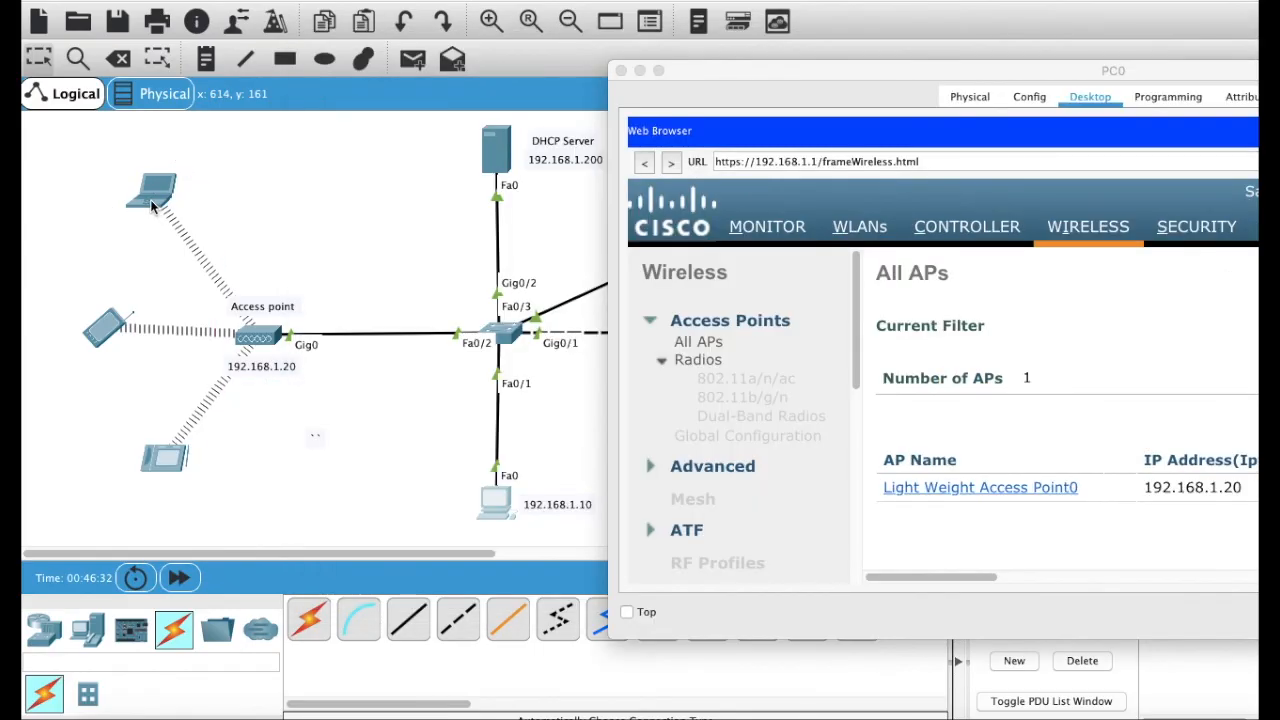
click(152, 205)
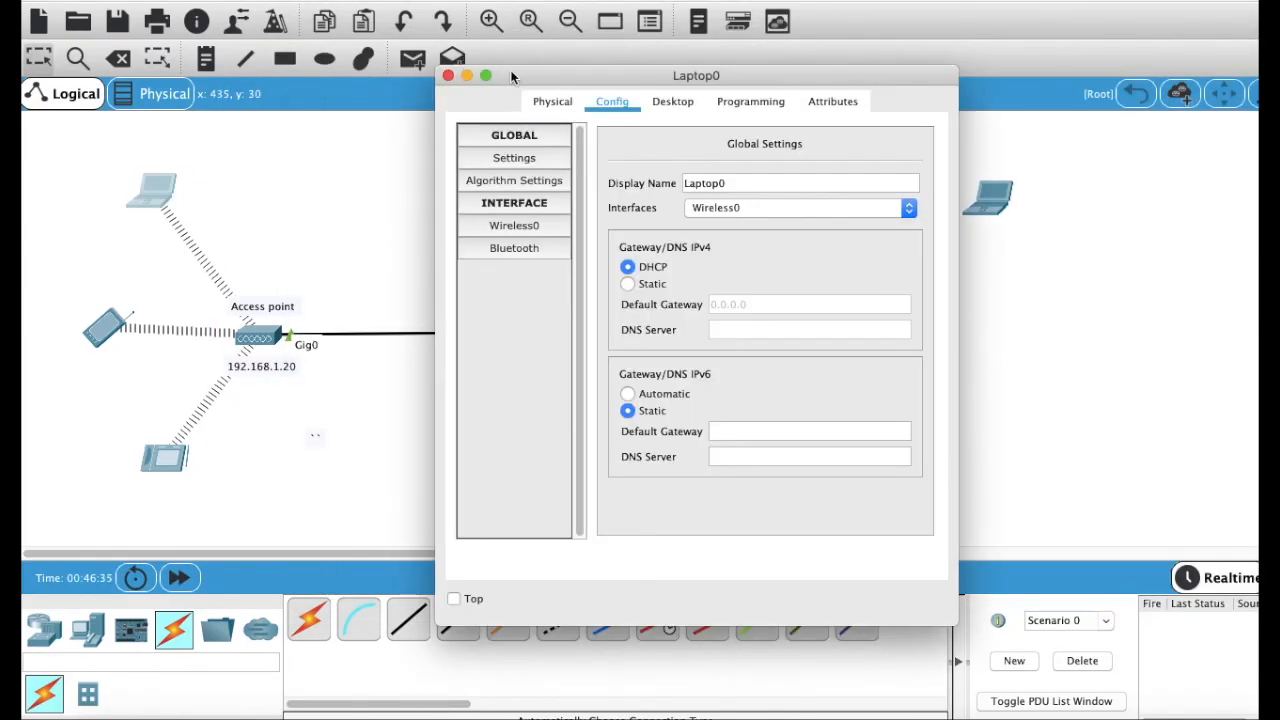
Step: Open the Web Browser on Laptop0's Desktop
drag(510, 78, 363, 236)
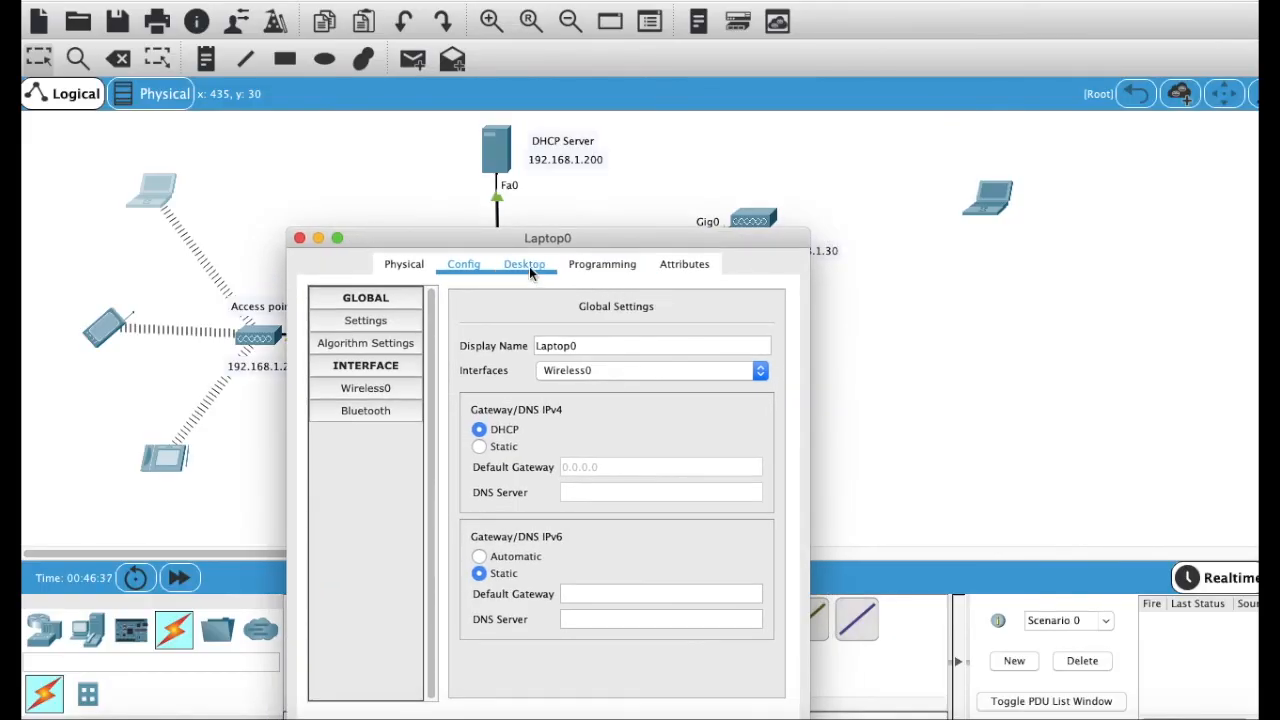
click(527, 266)
scroll(715, 349, right, 2)
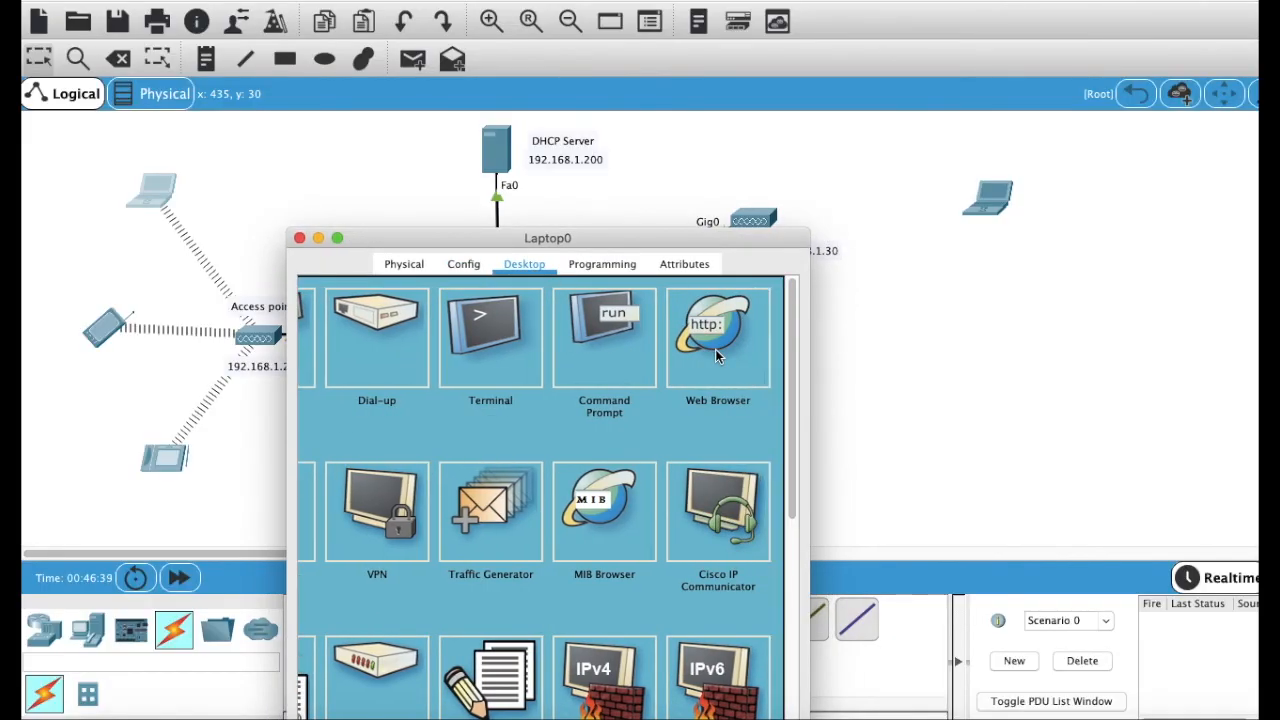
click(715, 349)
Step: Load the server page at 192.168.1.200 in the laptop's browser, copy the address, and close the laptop window
text(192.168.1.2)
key(BackSpace)
key(BackSpace)
text(20)
key(BackSpace)
key(BackSpace)
text(.200)
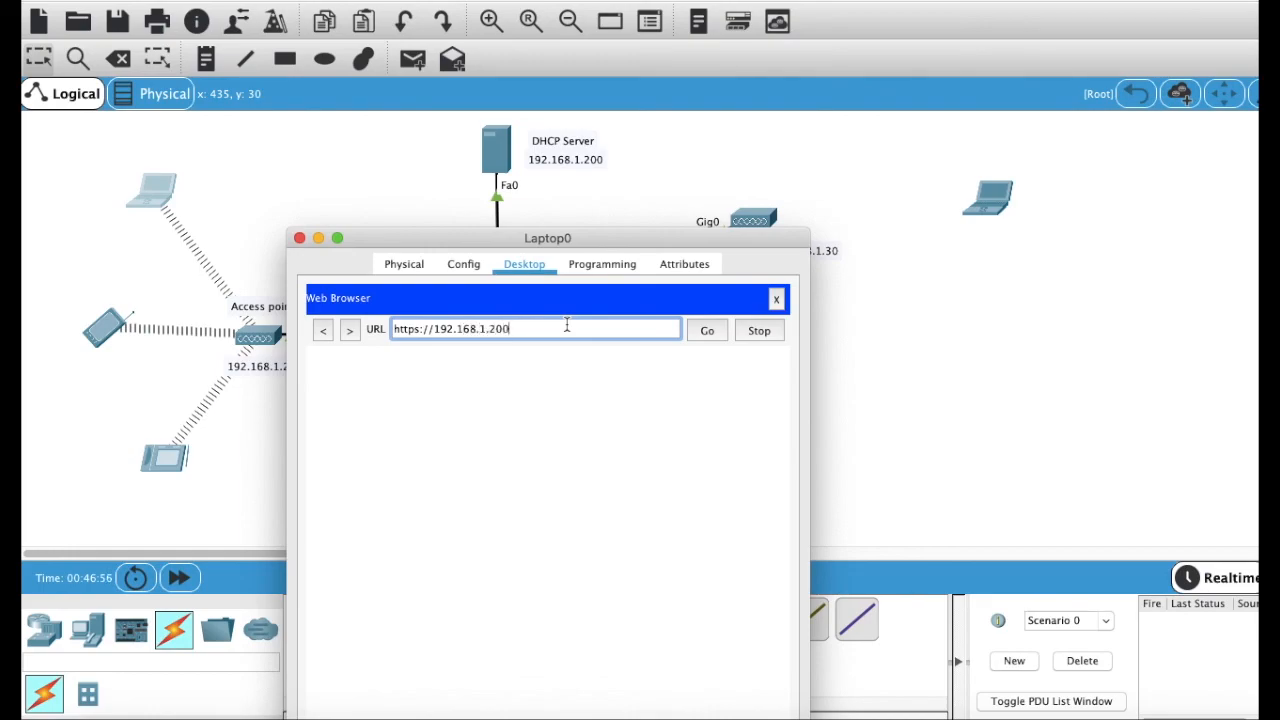
key(Return)
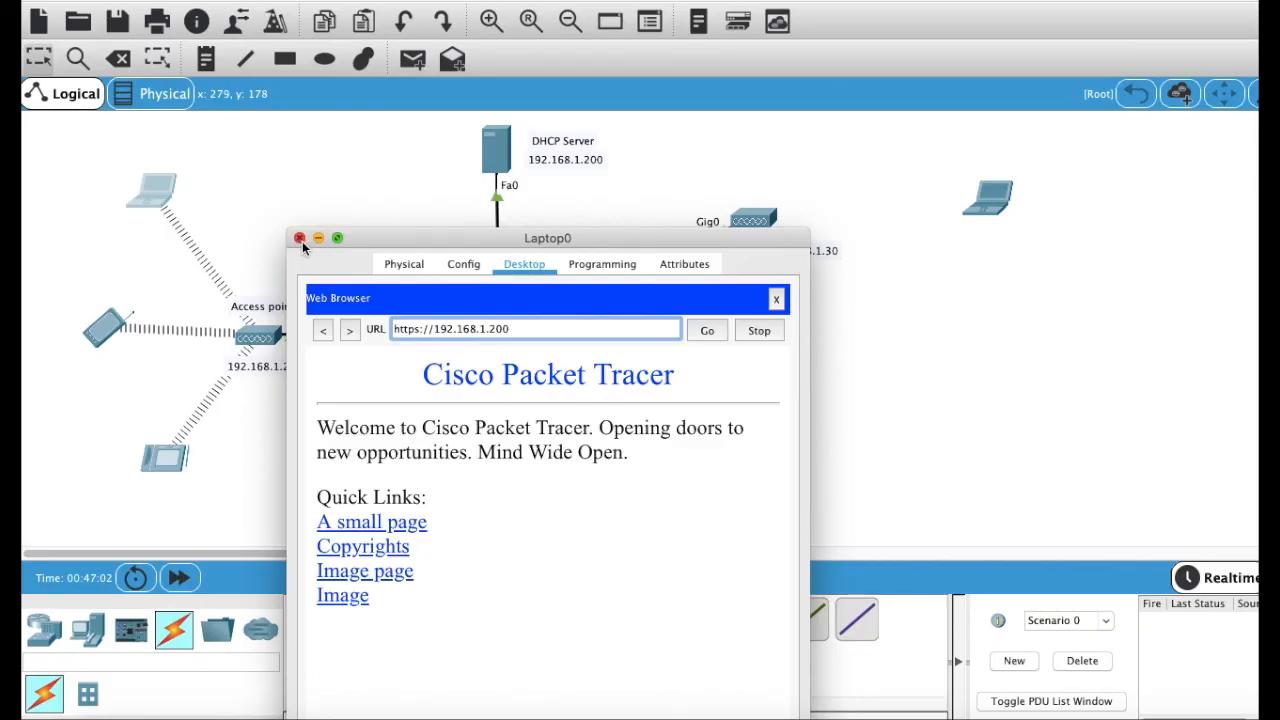
drag(513, 334, 310, 330)
key(super+c)
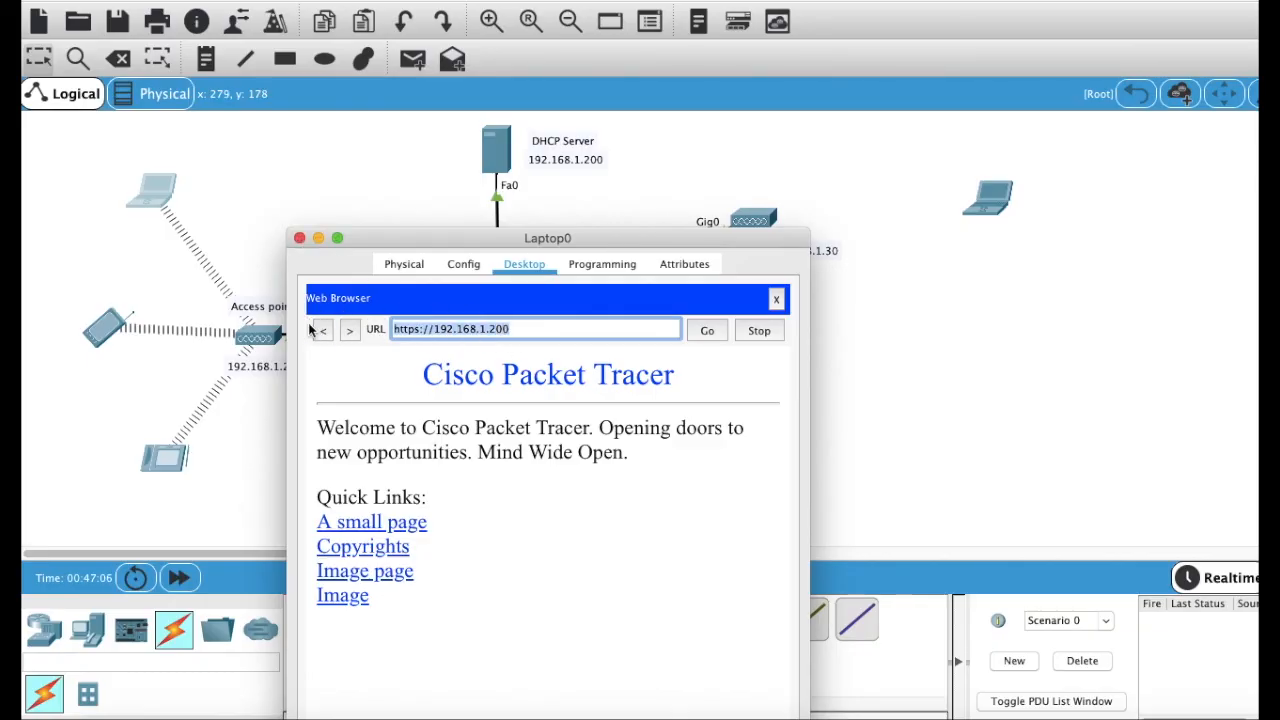
click(299, 238)
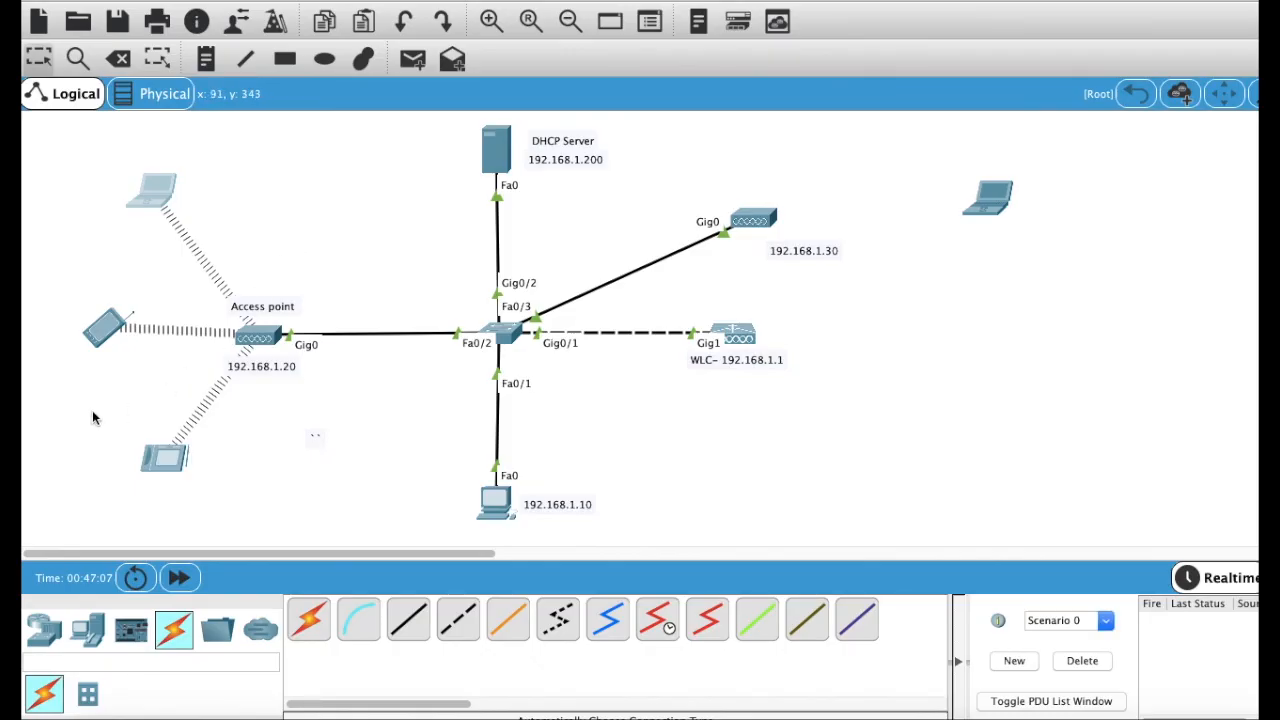
click(100, 341)
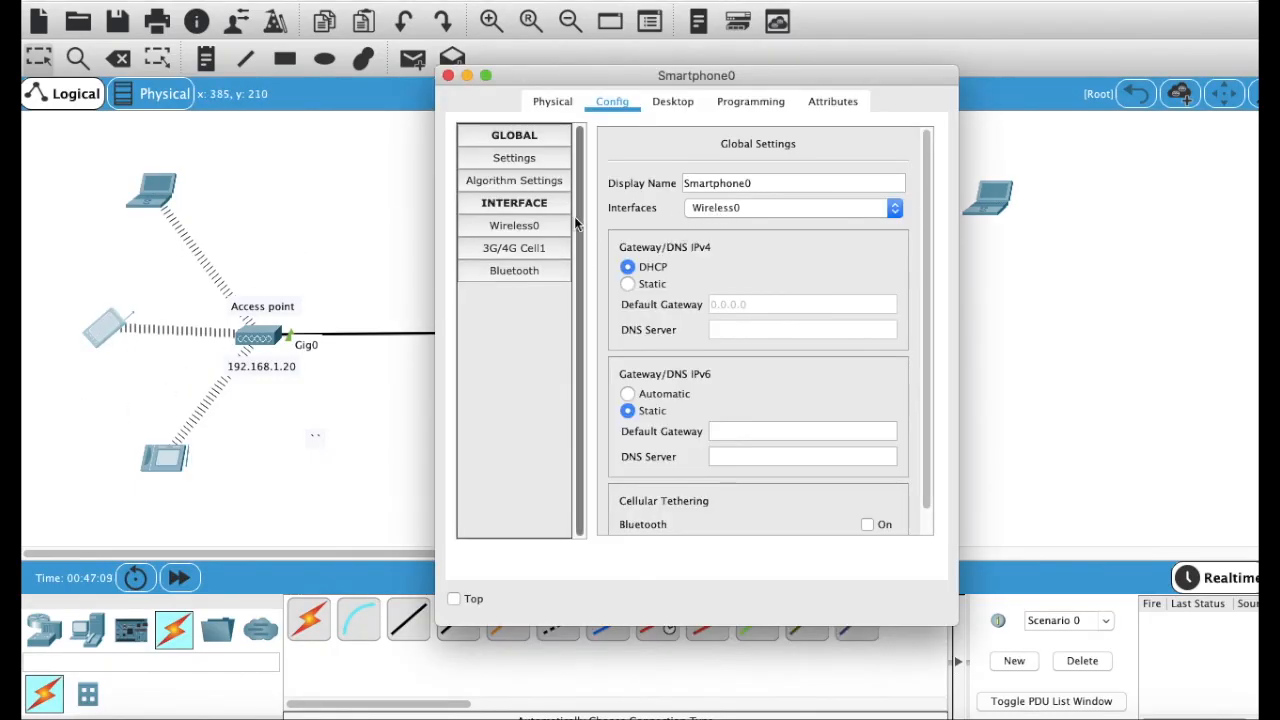
click(670, 106)
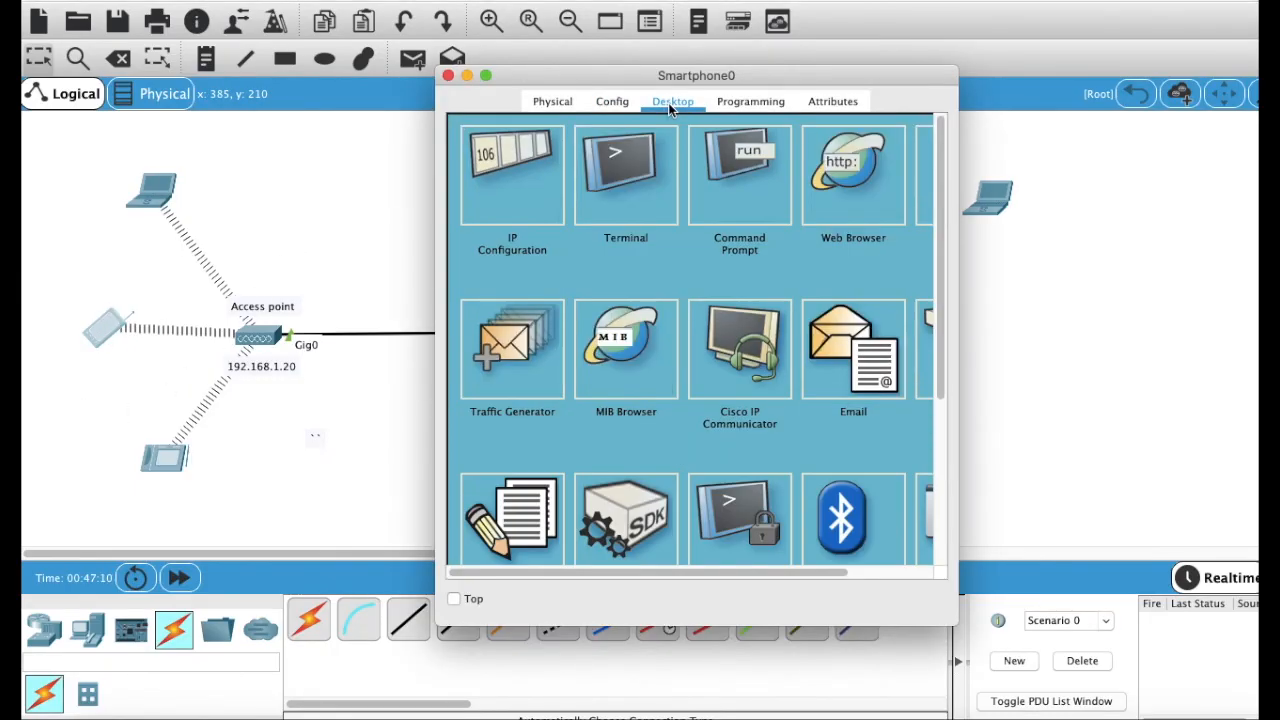
click(856, 212)
click(628, 166)
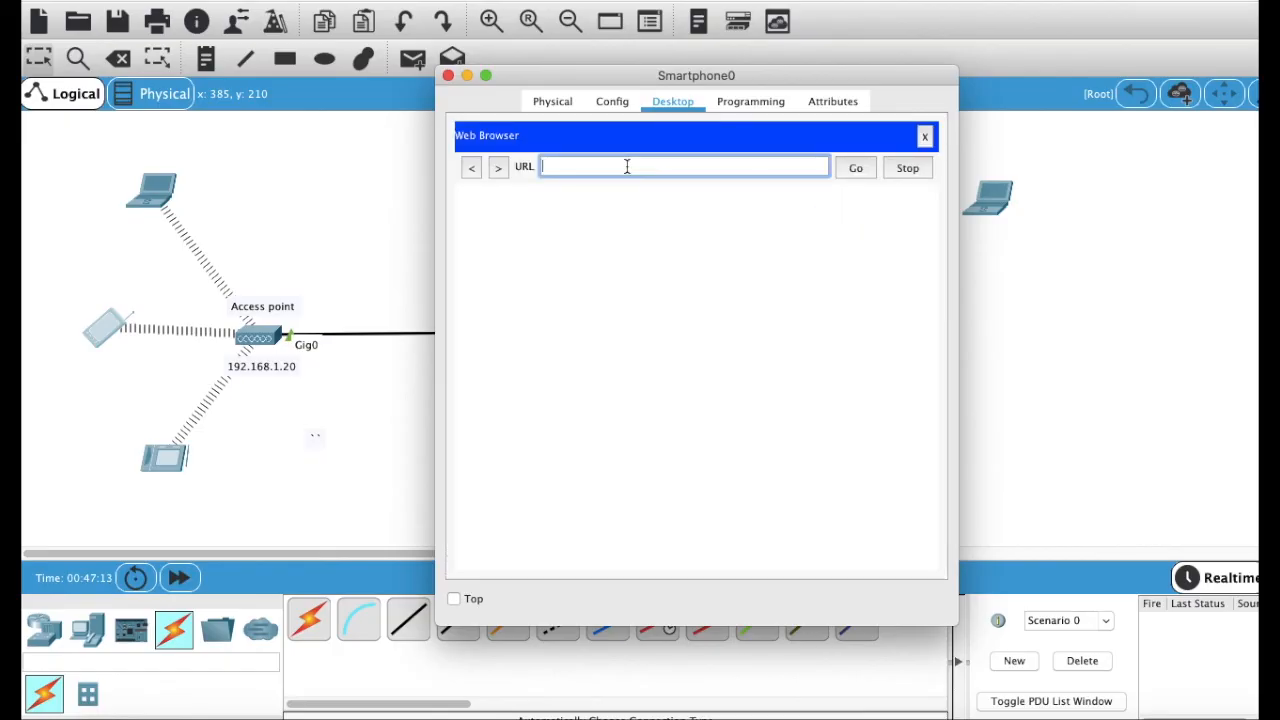
key(super+v)
key(Return)
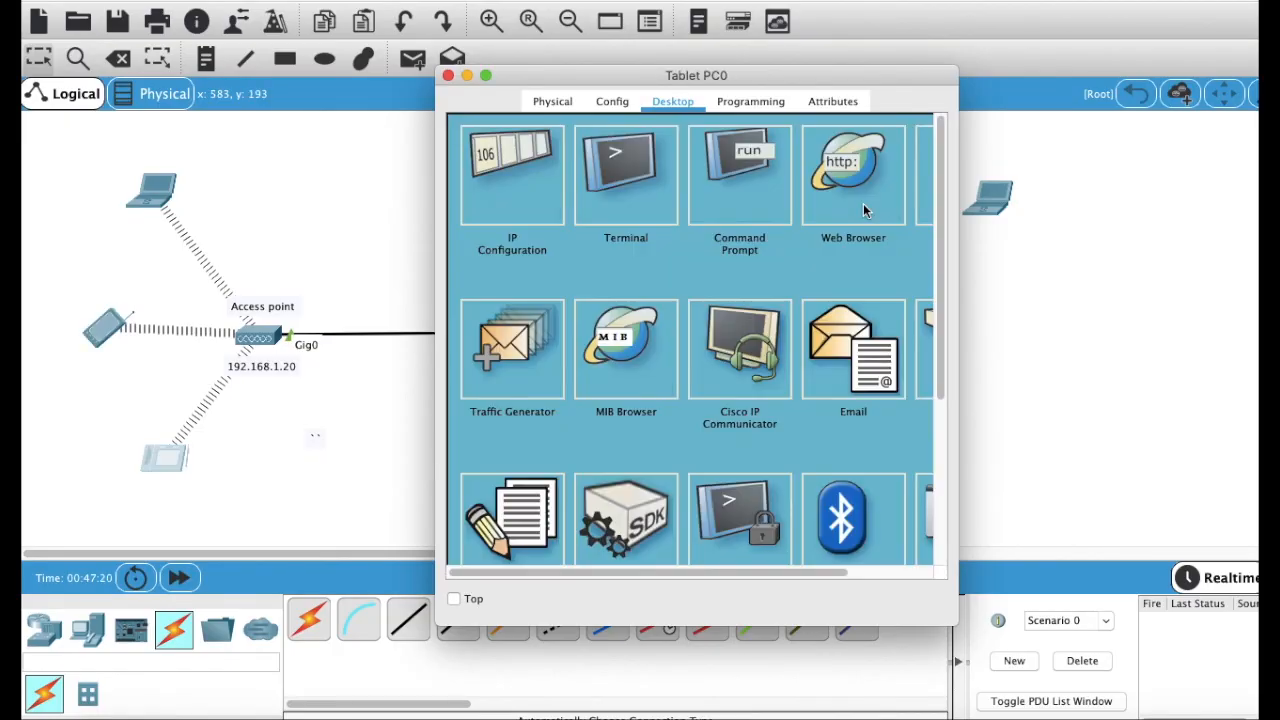
click(860, 195)
click(645, 168)
key(super+v)
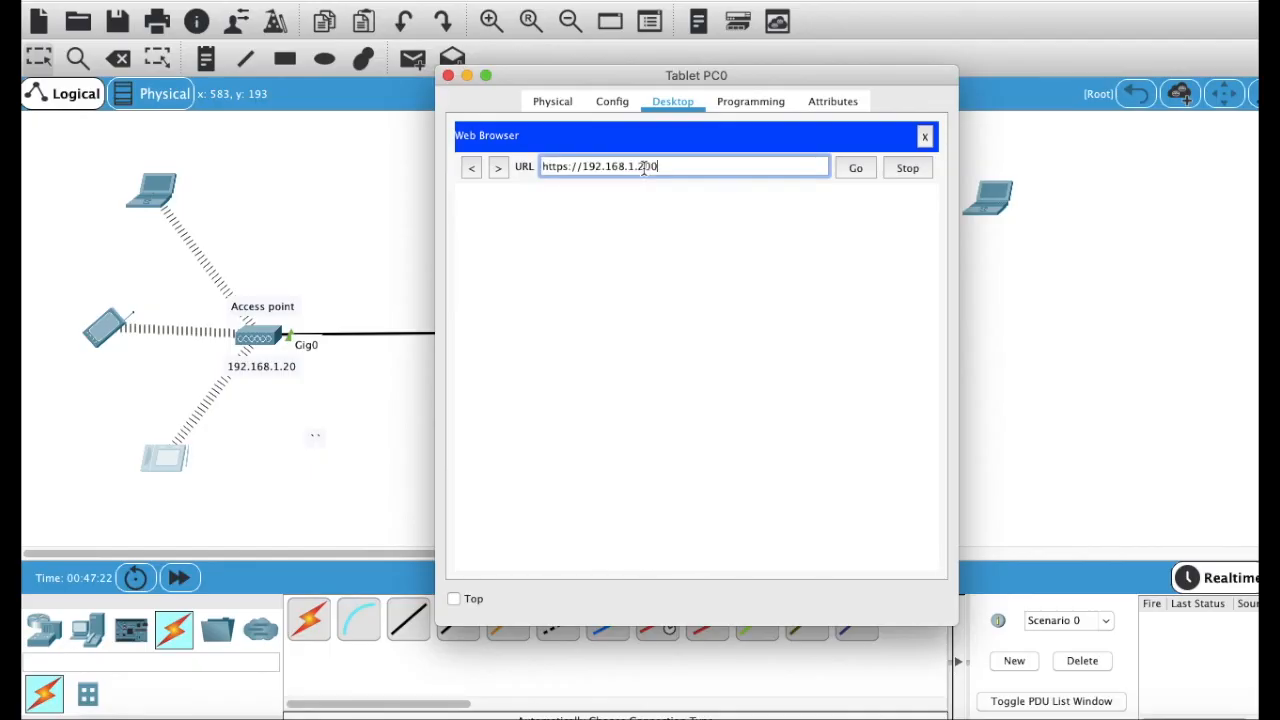